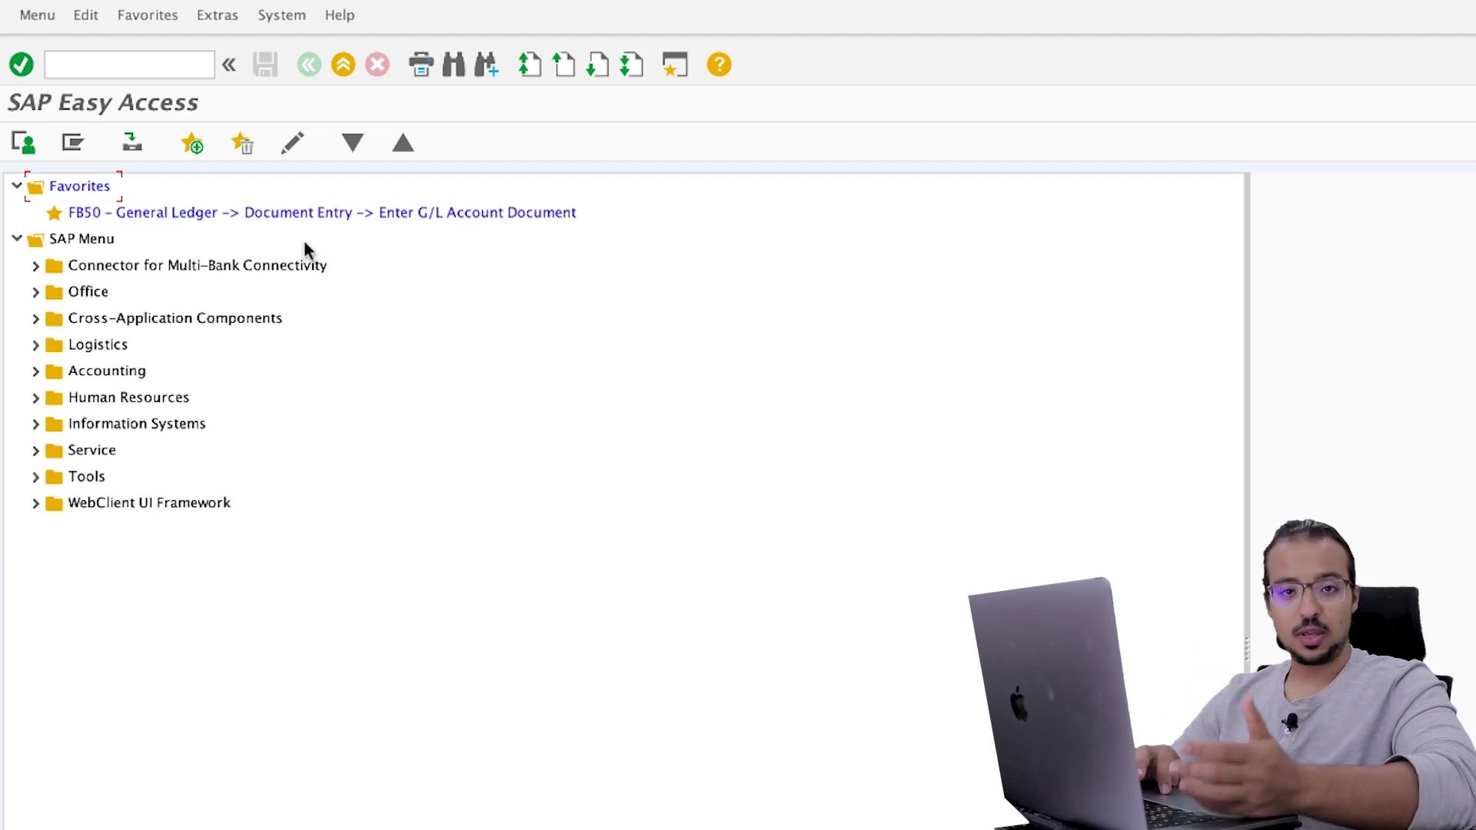
# Step: Start SE16N on table ACDOCA with layout ZMAIN and Company Code AG01 as a filter
pyautogui.click(174, 68)
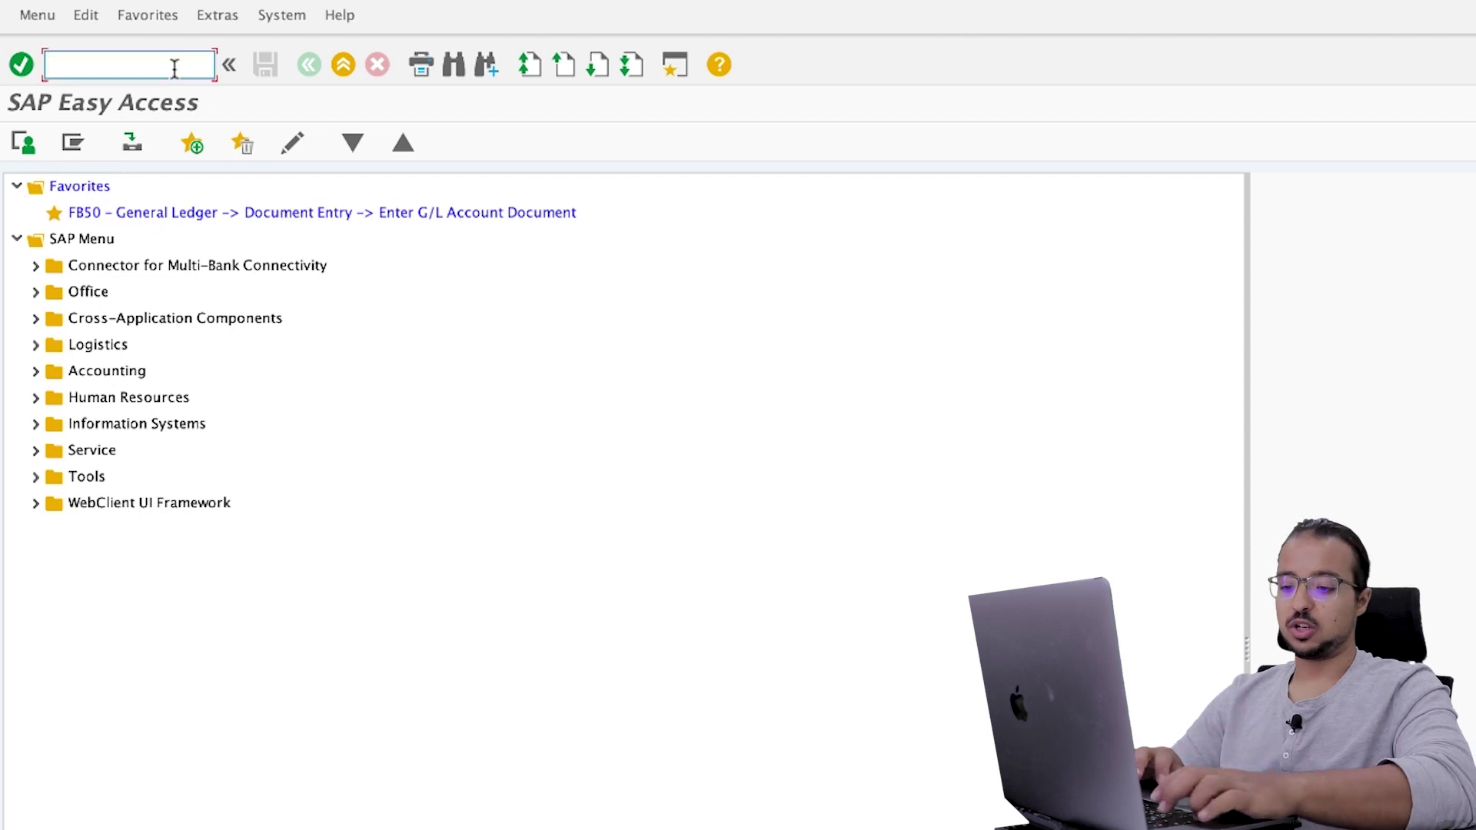
pyautogui.write('SE16n')
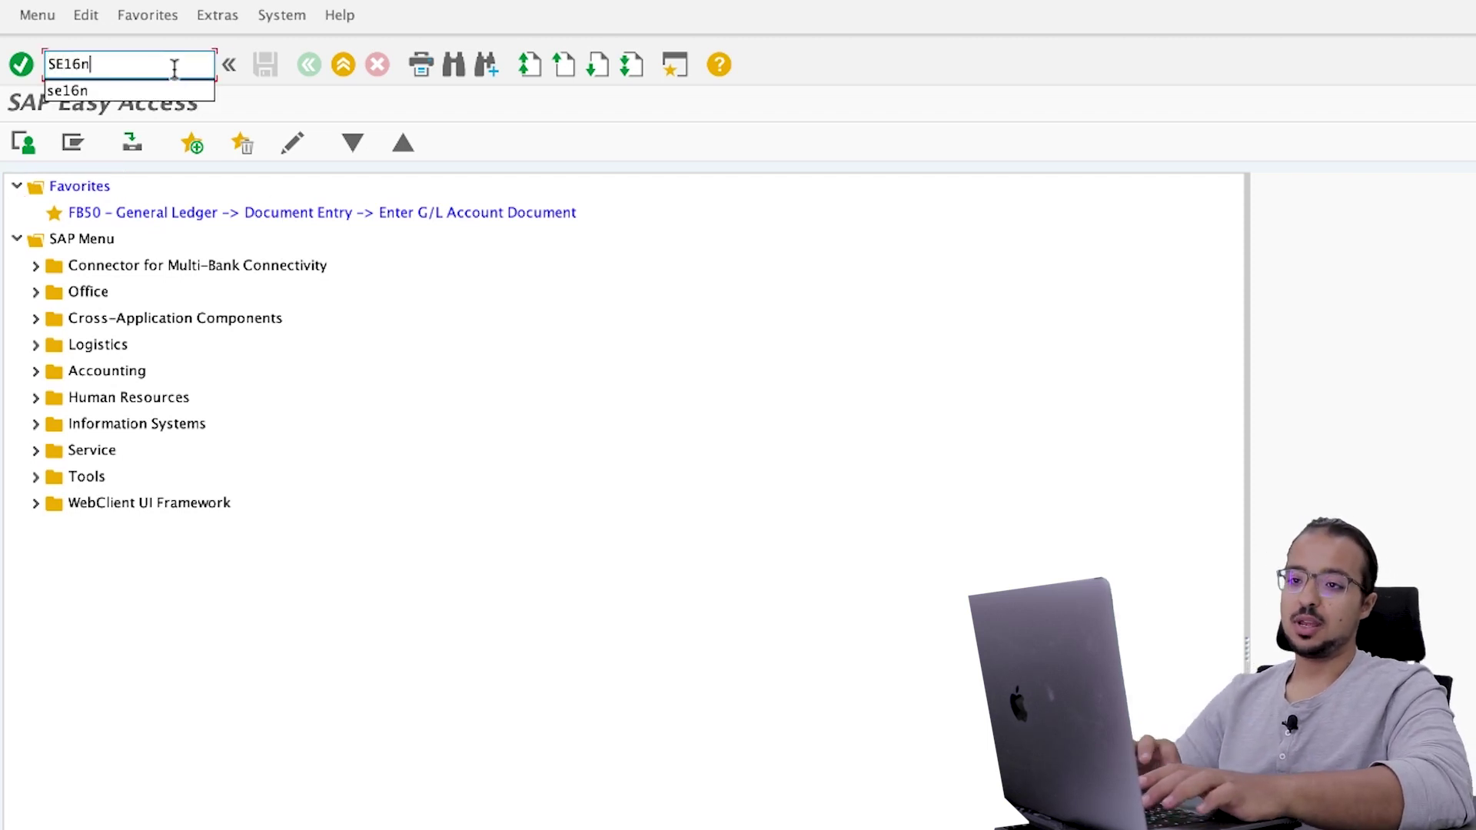
pyautogui.press('Return')
pyautogui.moveTo(267, 187); pyautogui.dragTo(177, 185)
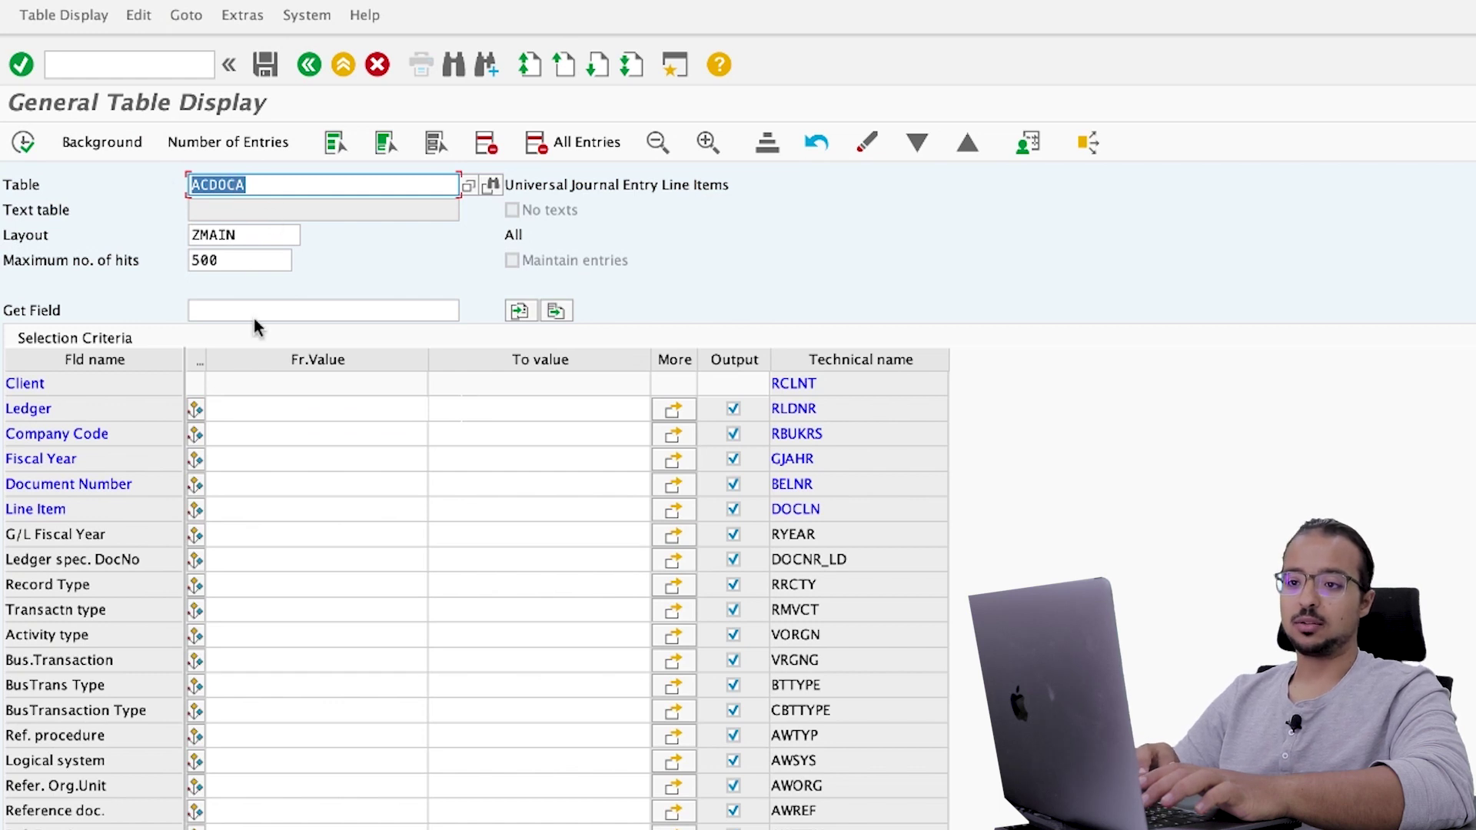
pyautogui.click(259, 237)
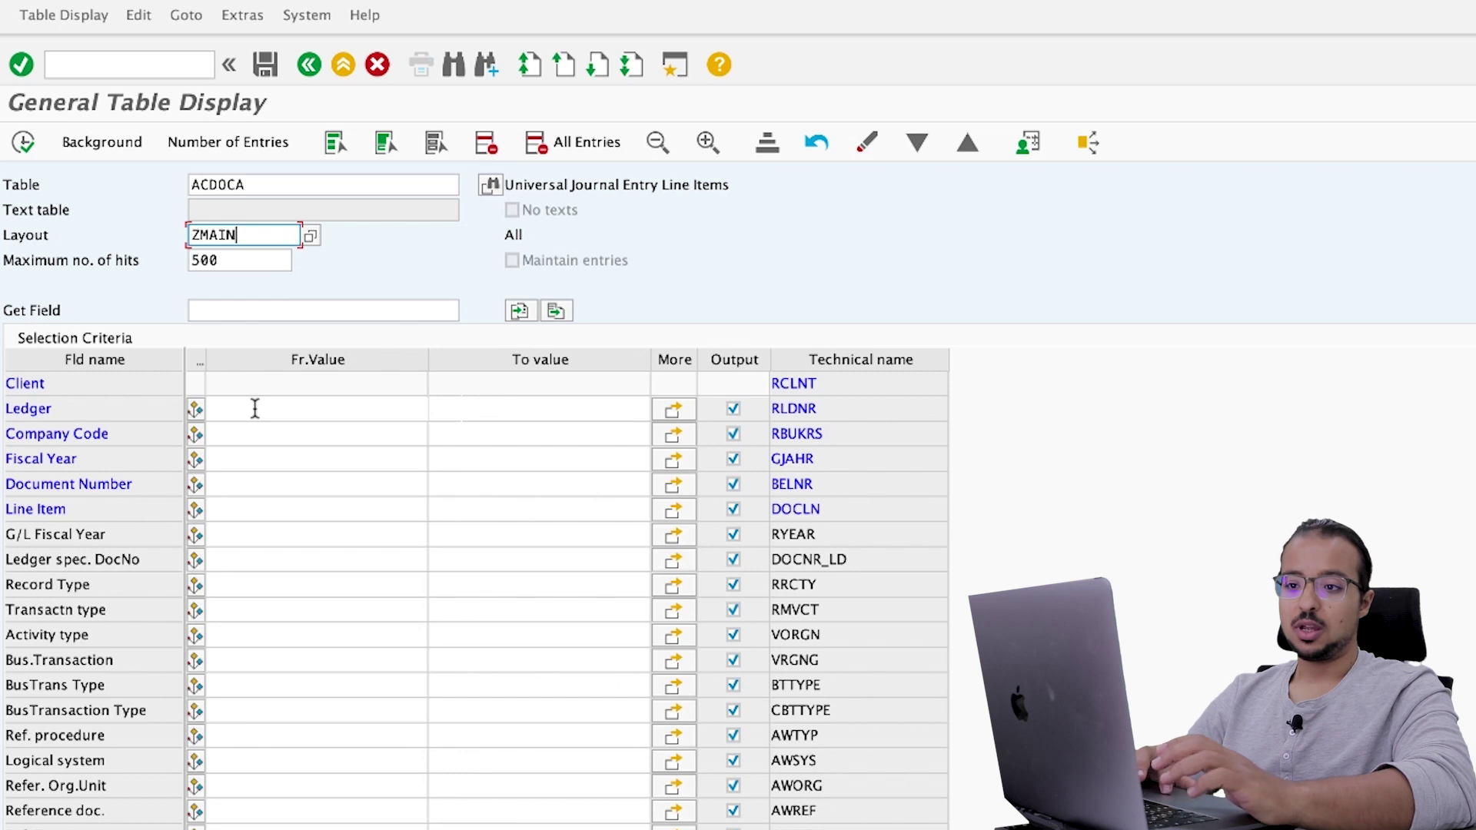
pyautogui.click(258, 437)
pyautogui.write('AG')
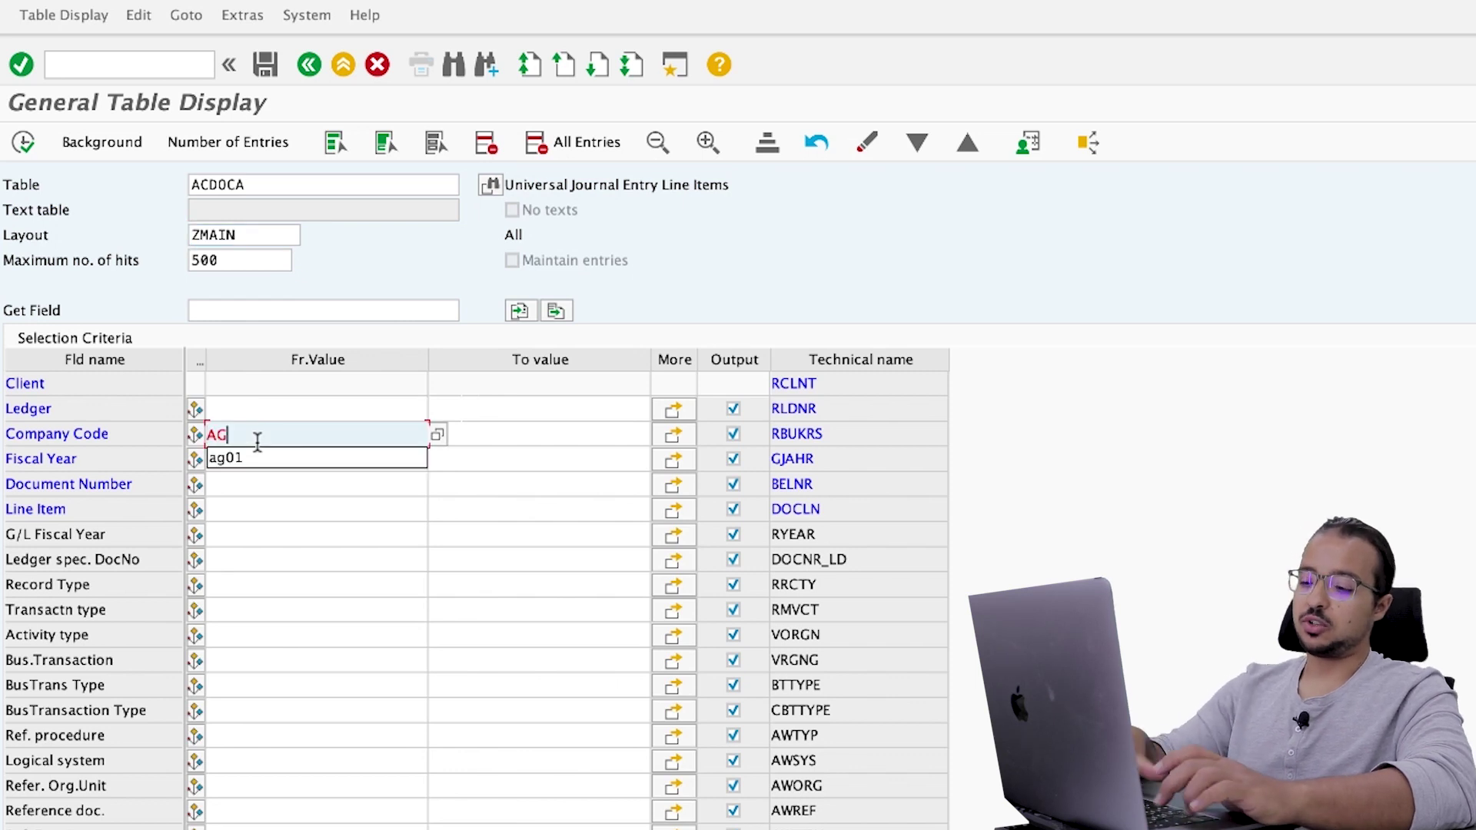
pyautogui.write('01')
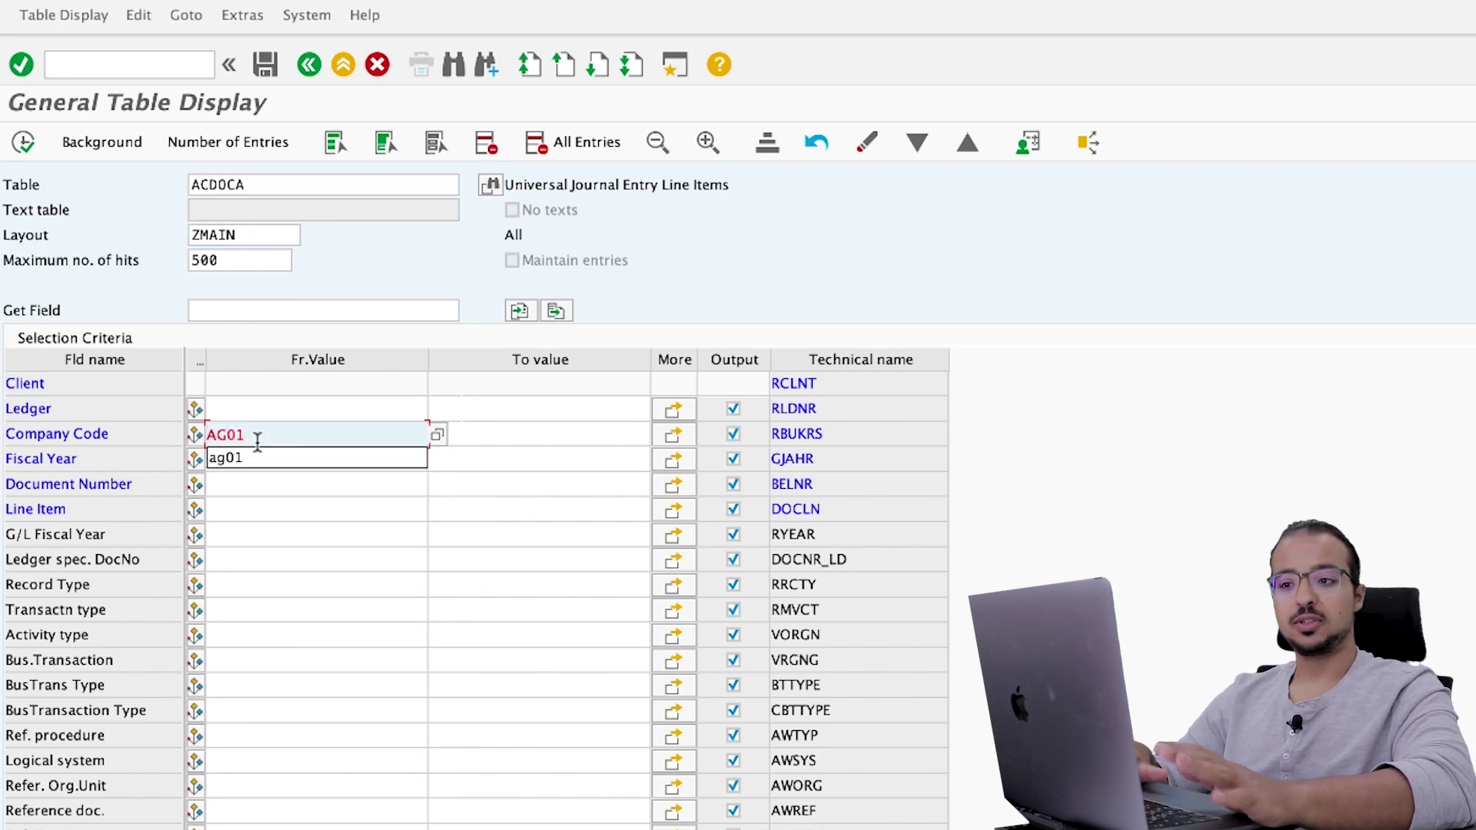
pyautogui.doubleClick(258, 437)
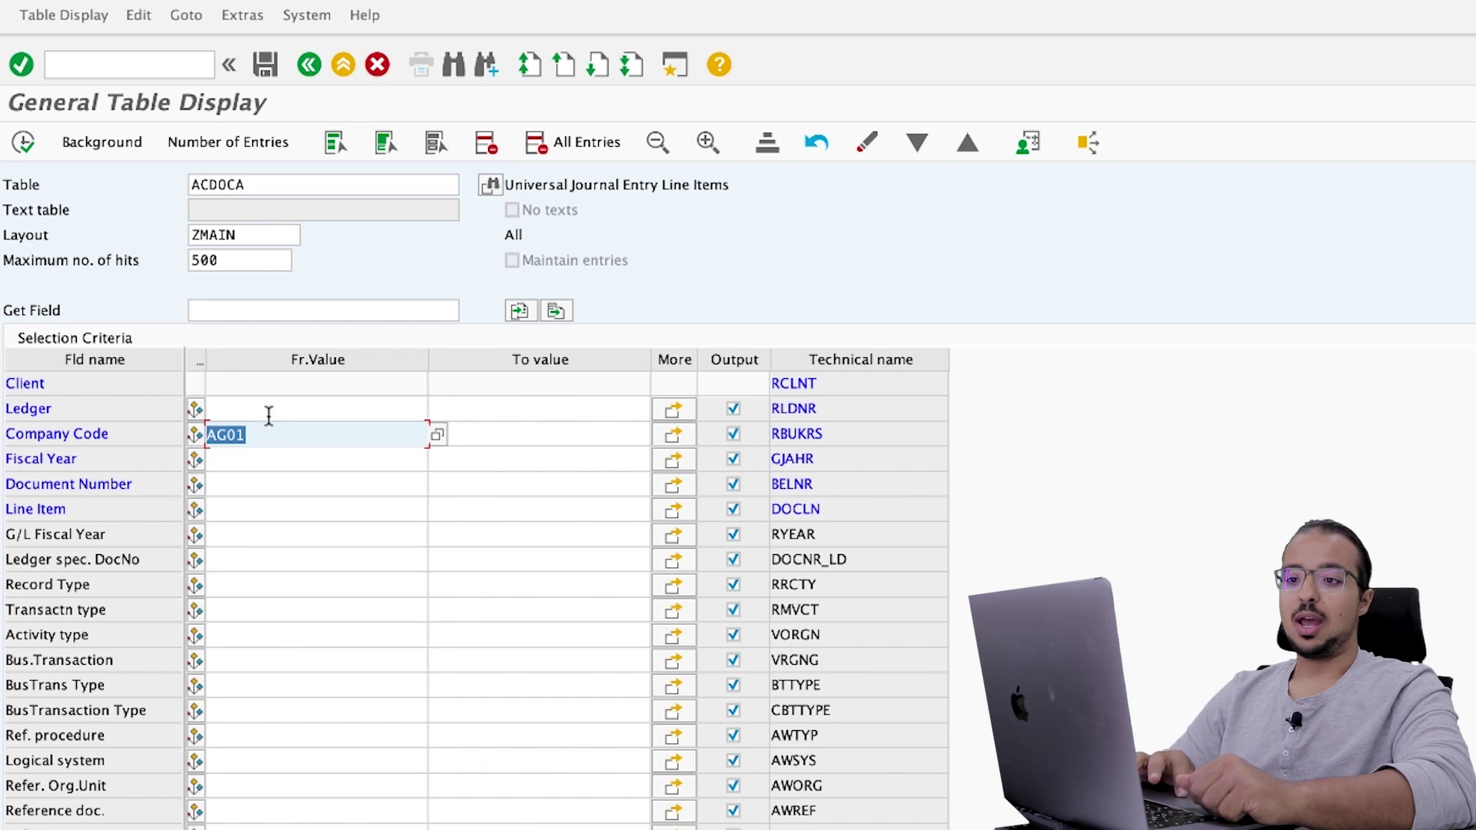
pyautogui.click(266, 411)
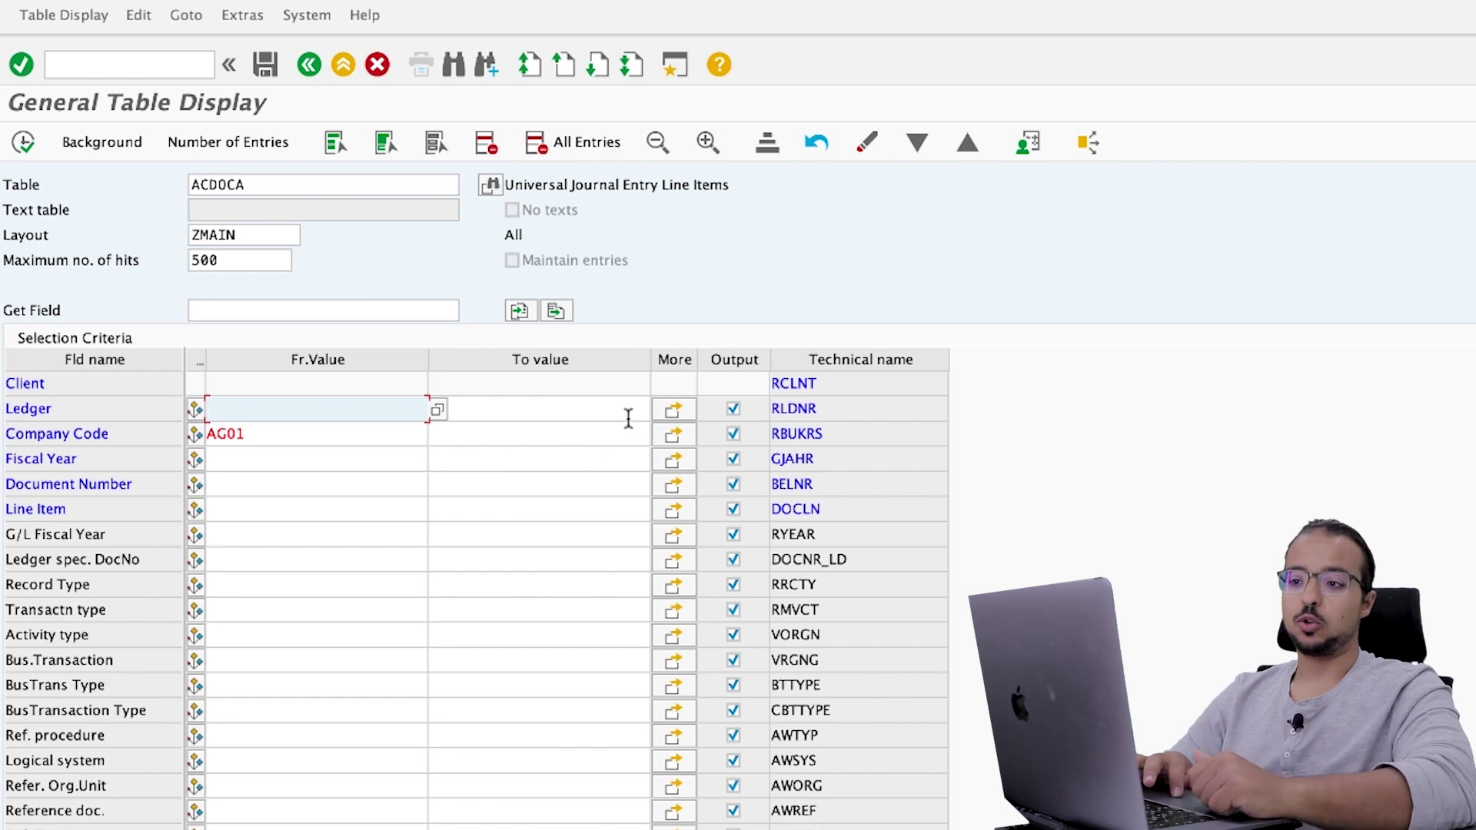
# Step: Enter ledgers 0L and EL in the Ledger multiple selection and copy them into the criteria
pyautogui.click(674, 412)
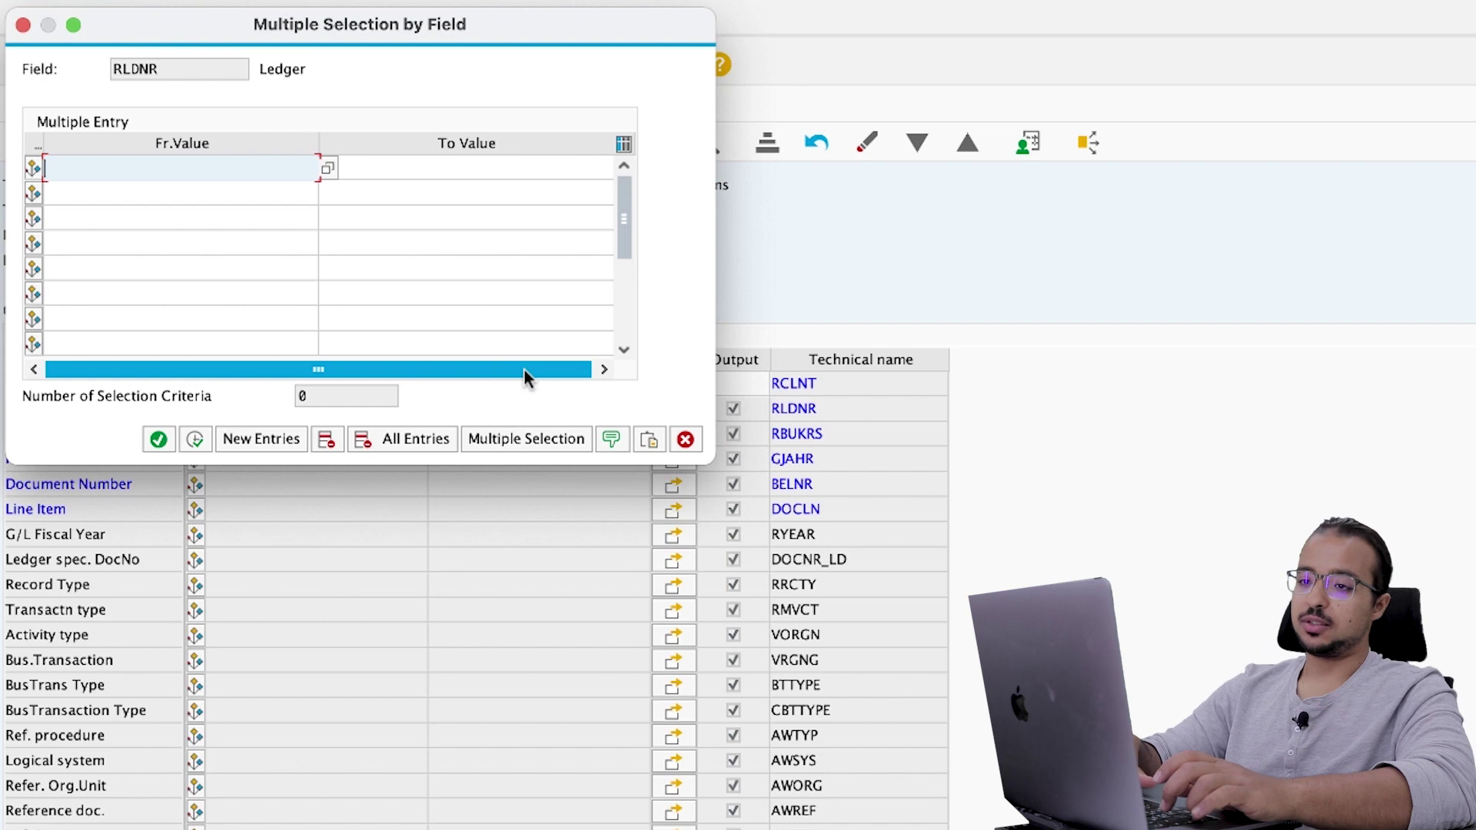
pyautogui.write('0l')
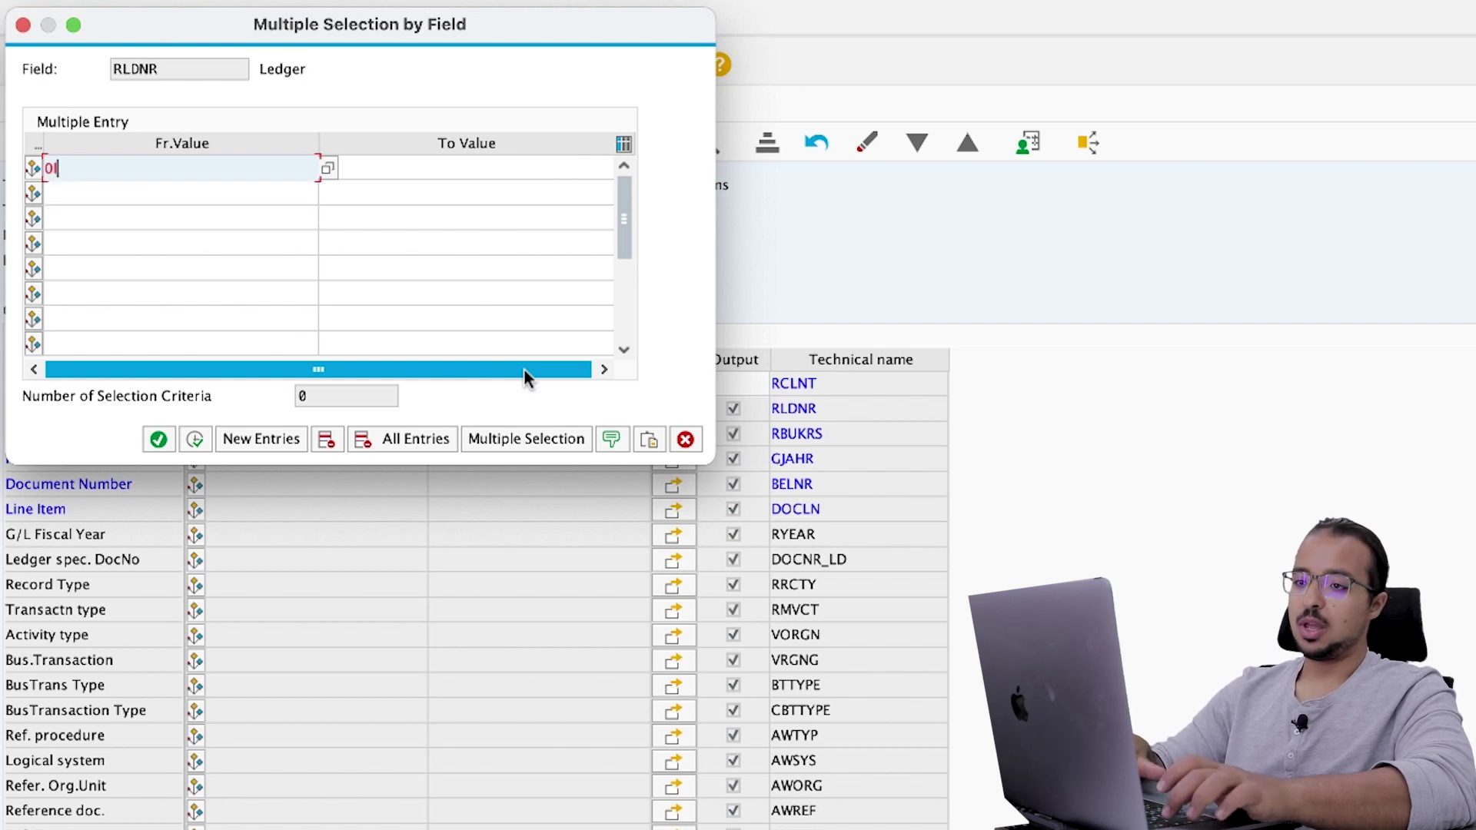
pyautogui.press('Tab')
pyautogui.click(252, 194)
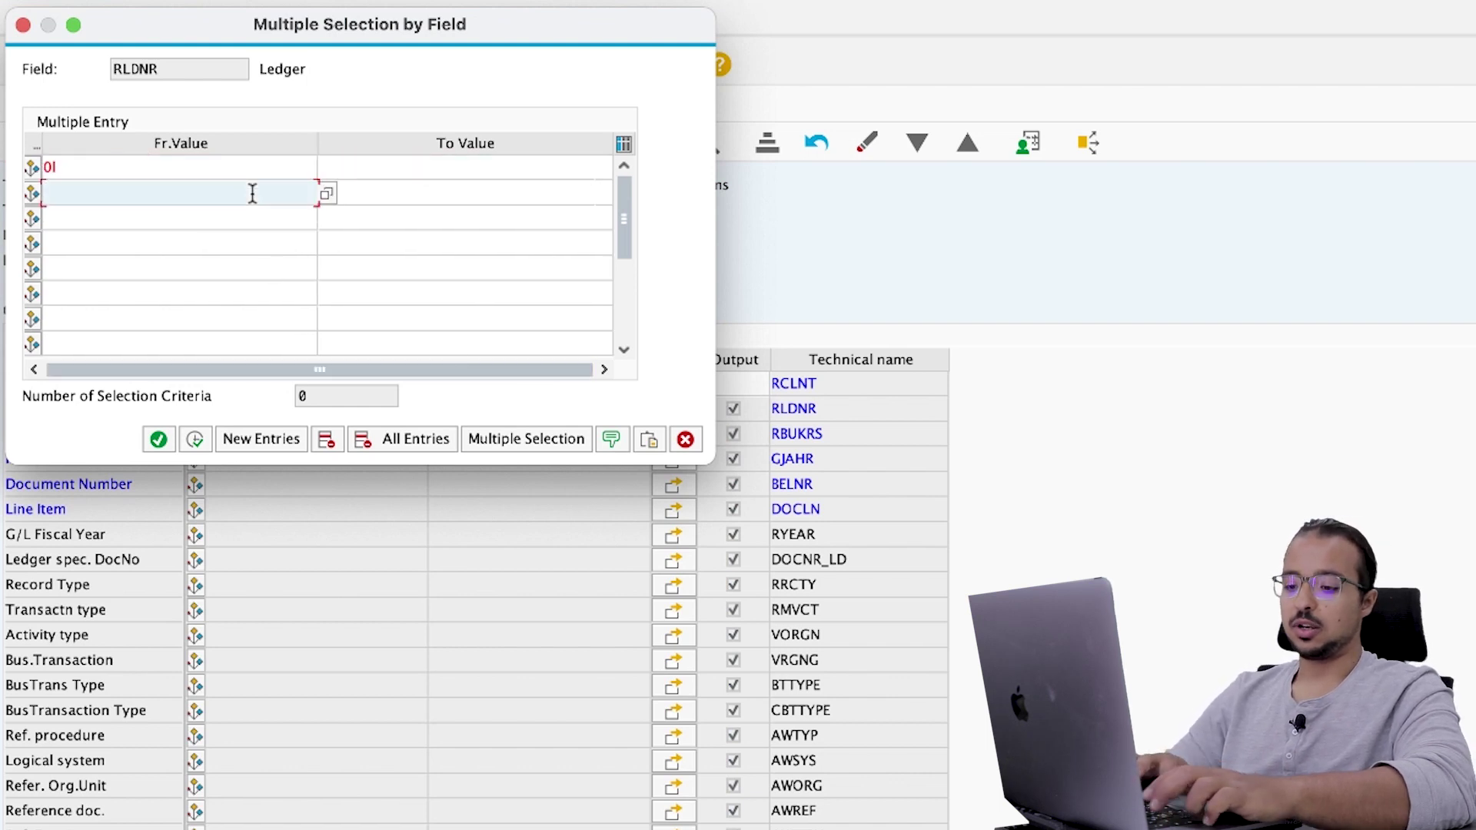
pyautogui.write('EL')
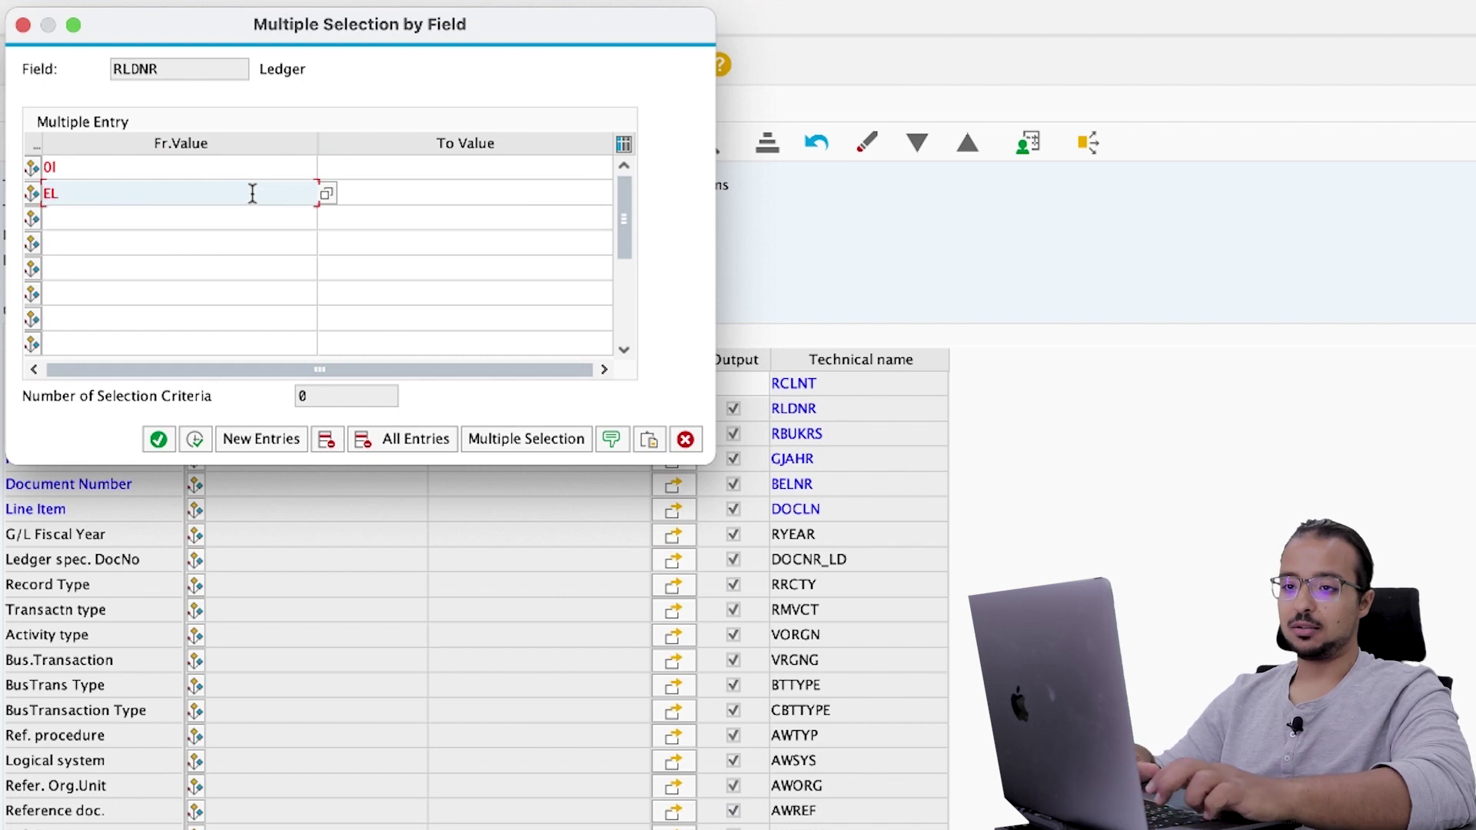
pyautogui.press('Return')
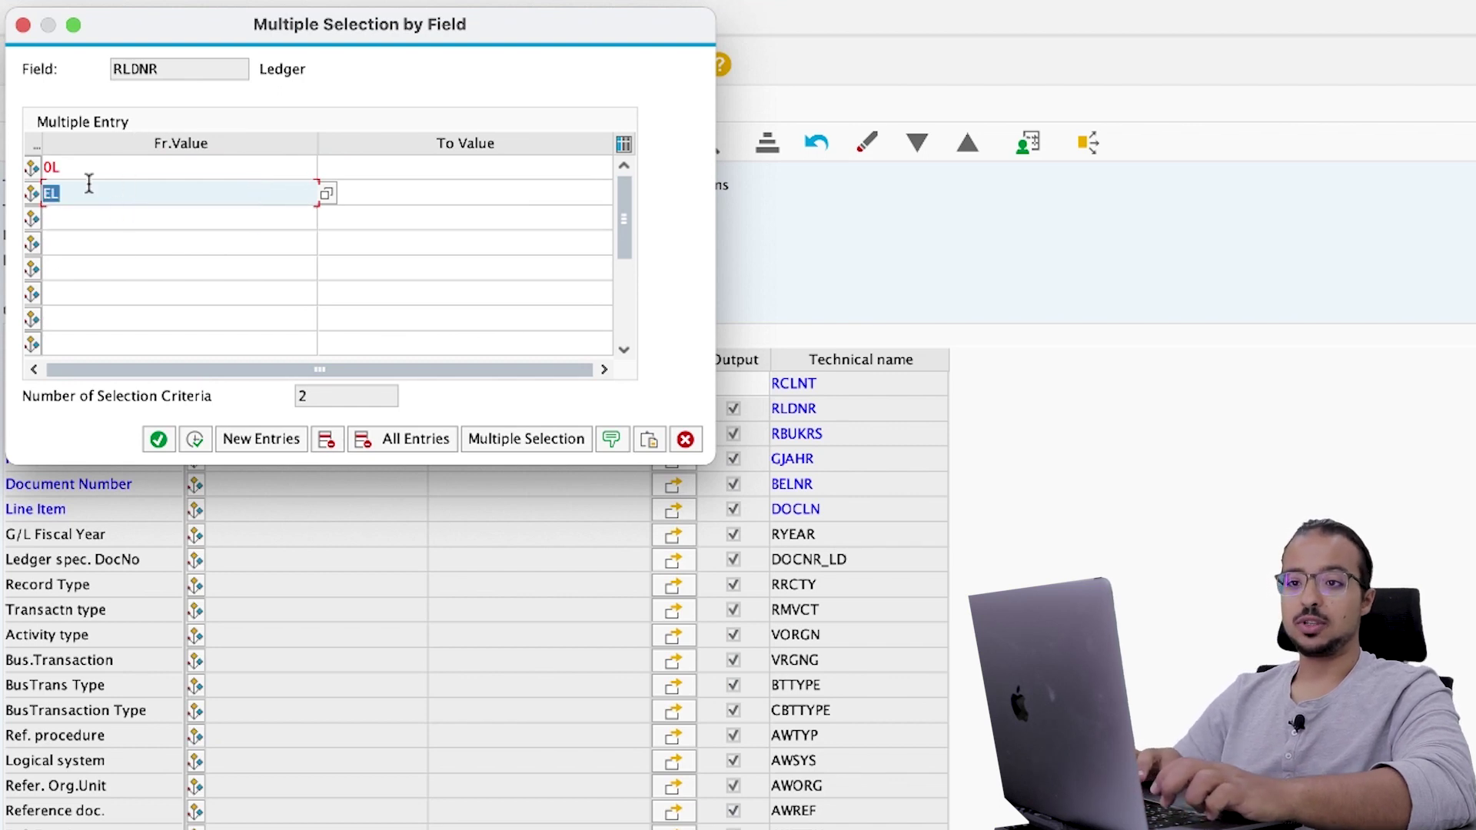
pyautogui.click(83, 166)
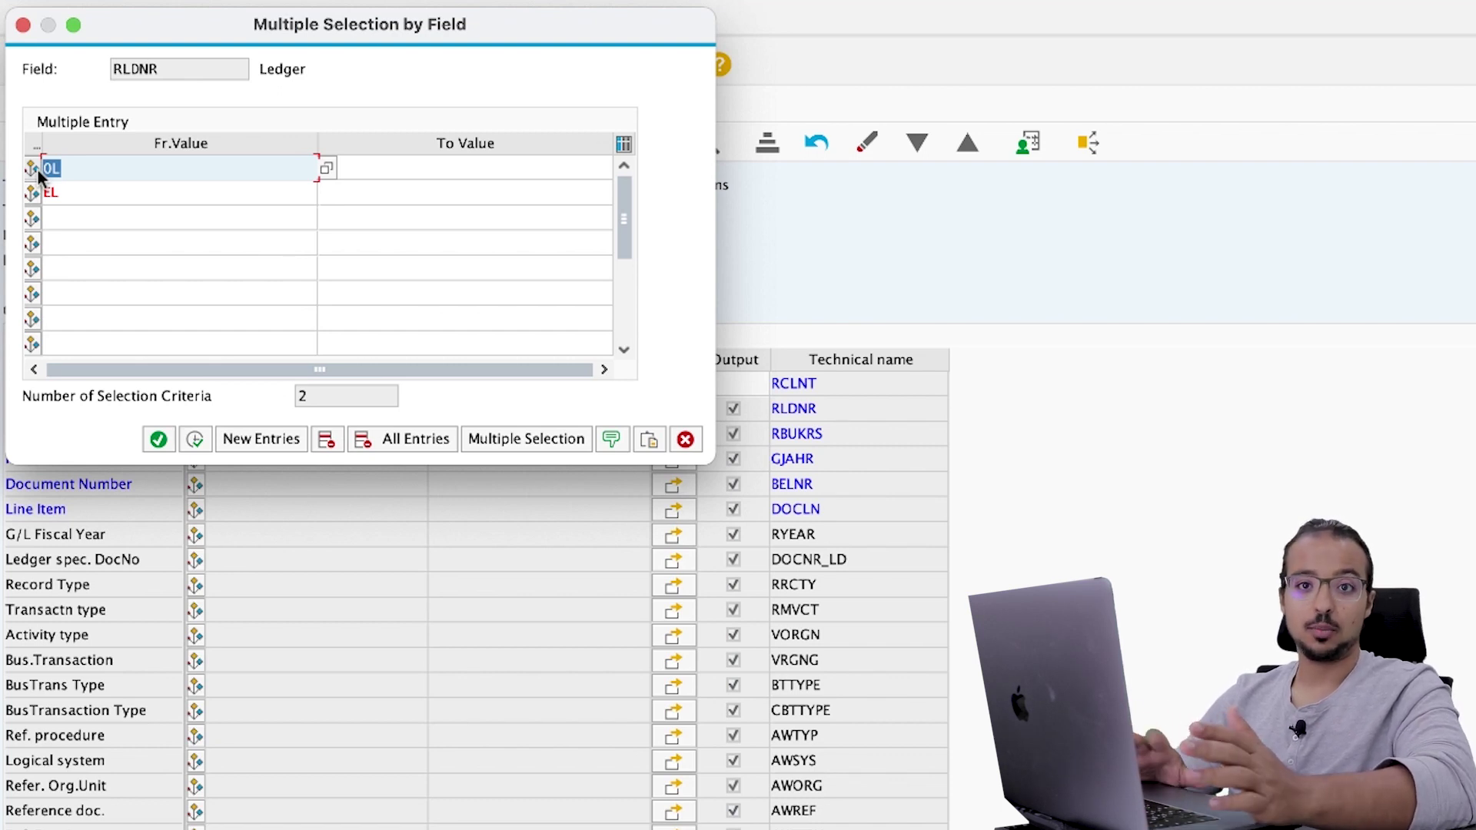
pyautogui.click(79, 192)
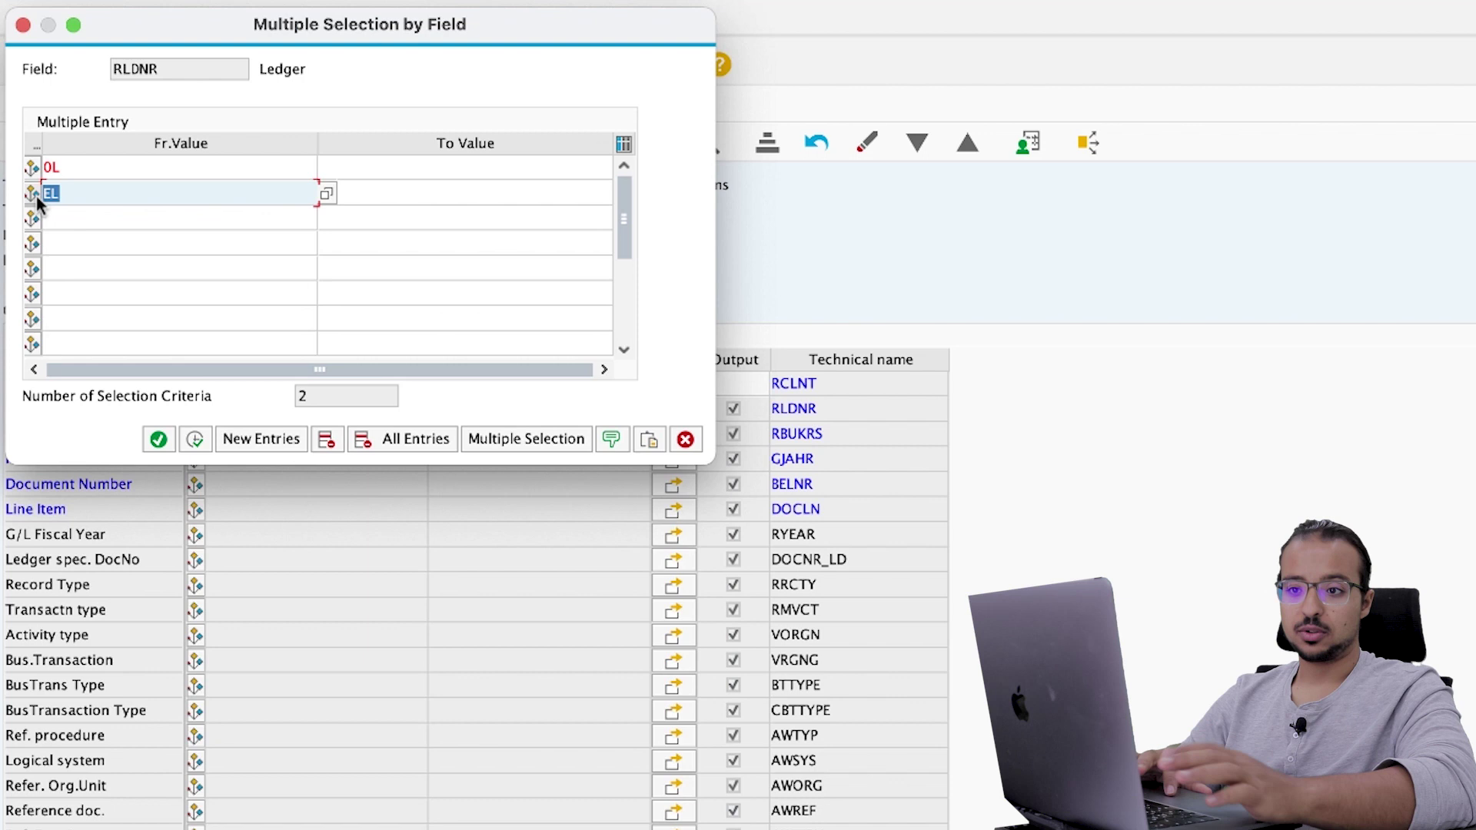
pyautogui.click(195, 439)
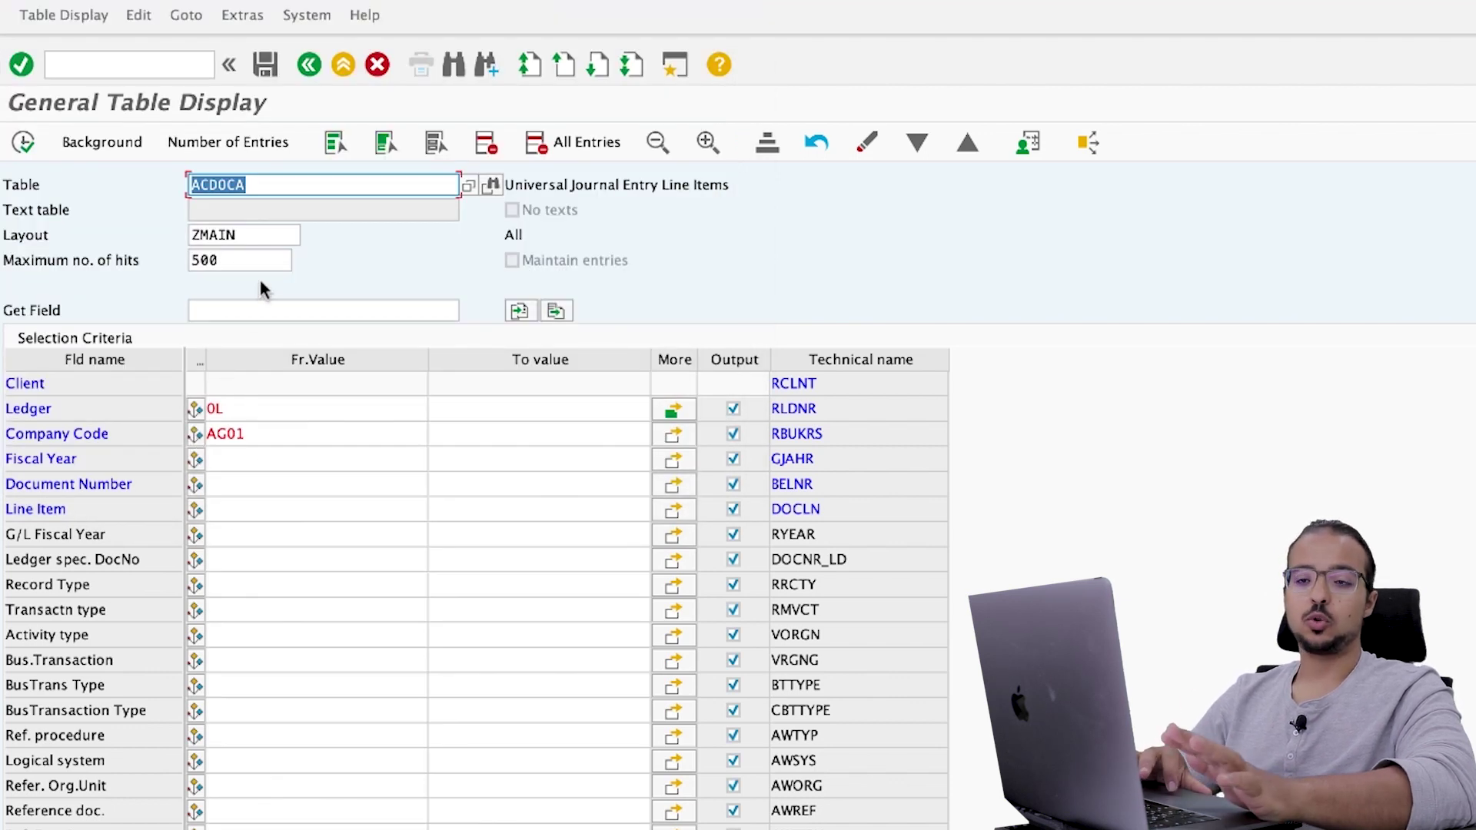
pyautogui.click(243, 143)
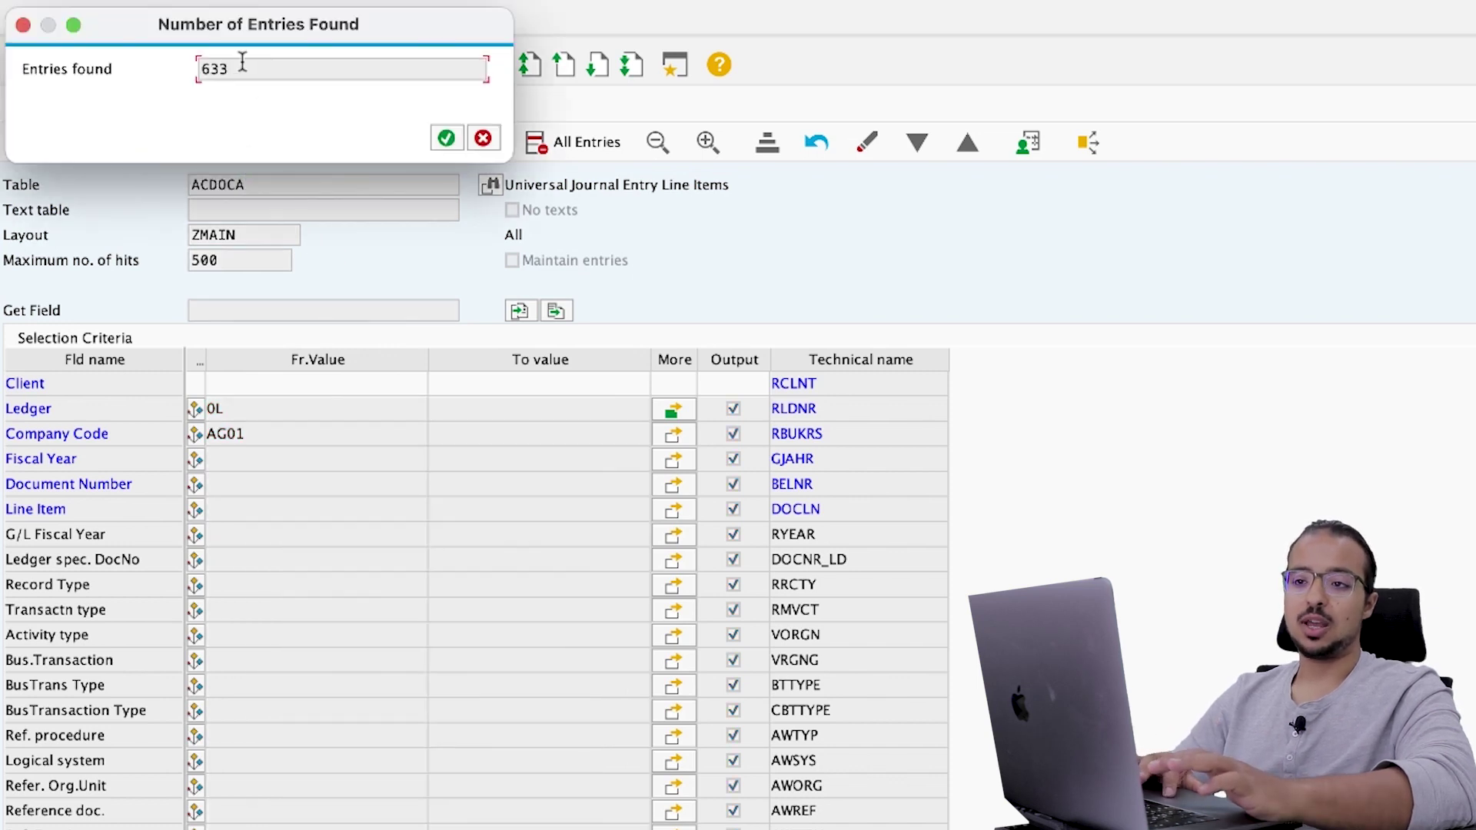
pyautogui.moveTo(241, 69); pyautogui.dragTo(198, 70)
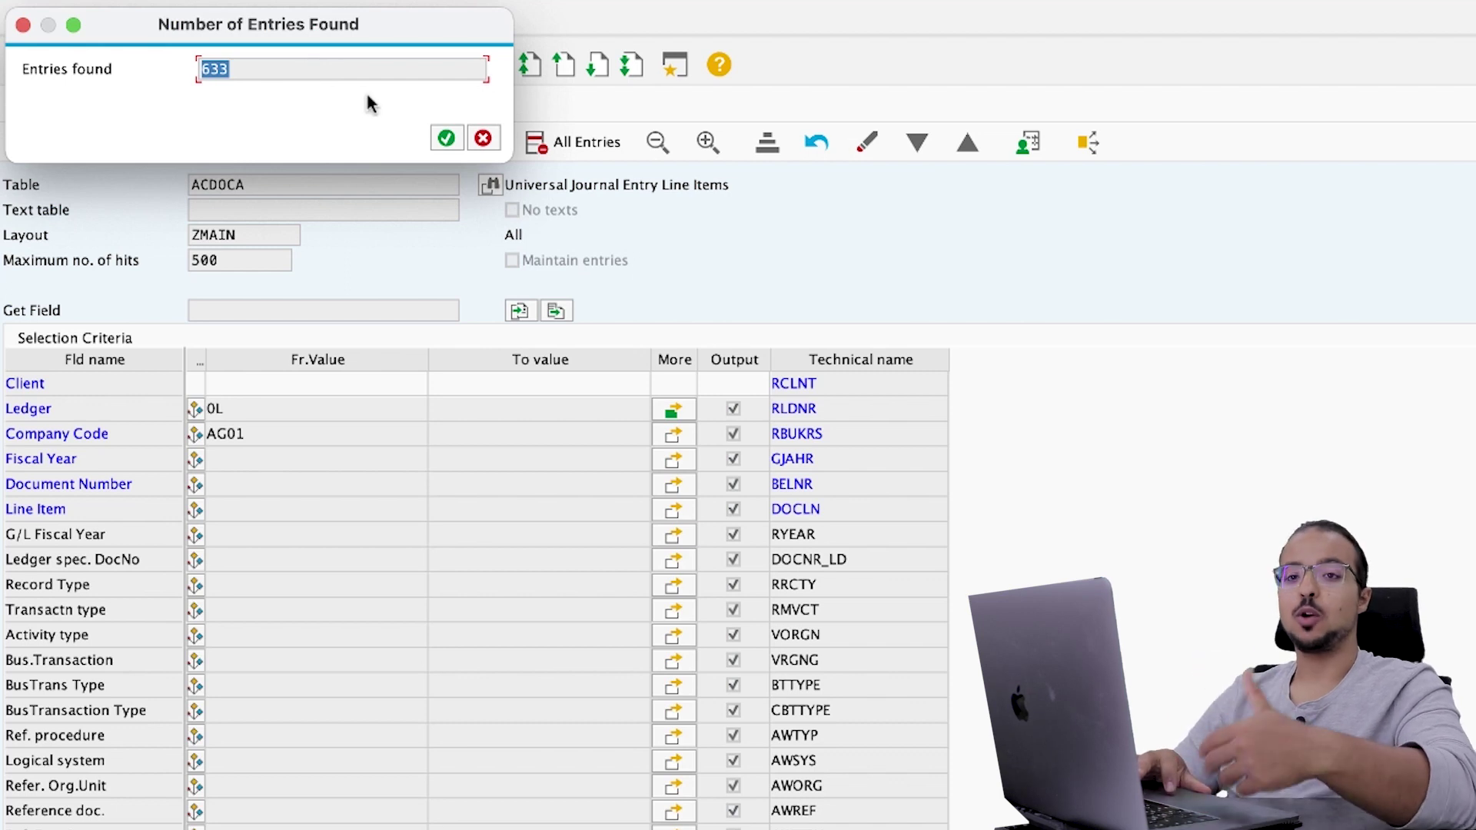
# Step: Close the entries-found result and start VA01 with order type OR
pyautogui.click(471, 139)
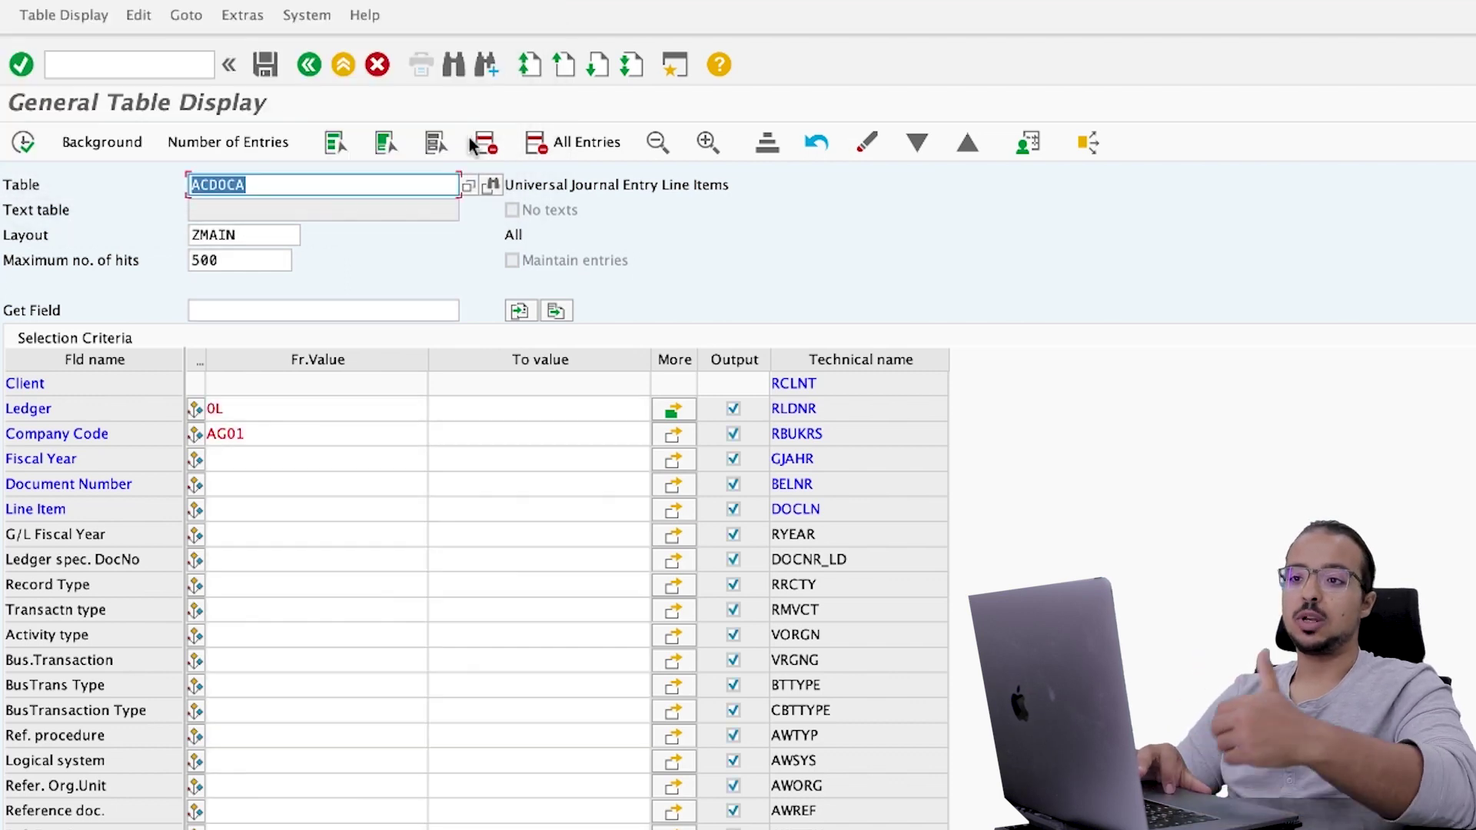
pyautogui.click(187, 60)
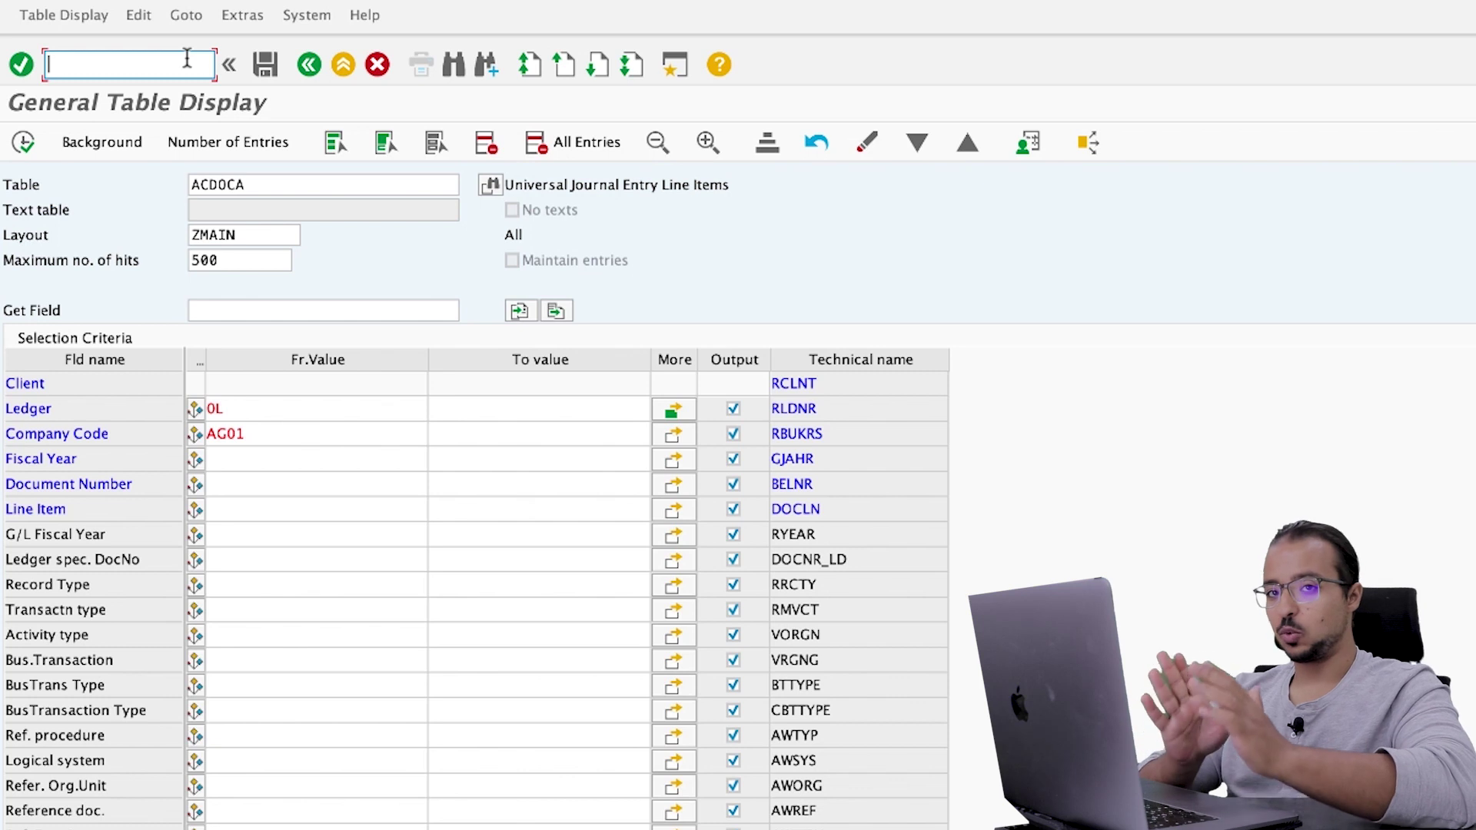
pyautogui.write('/')
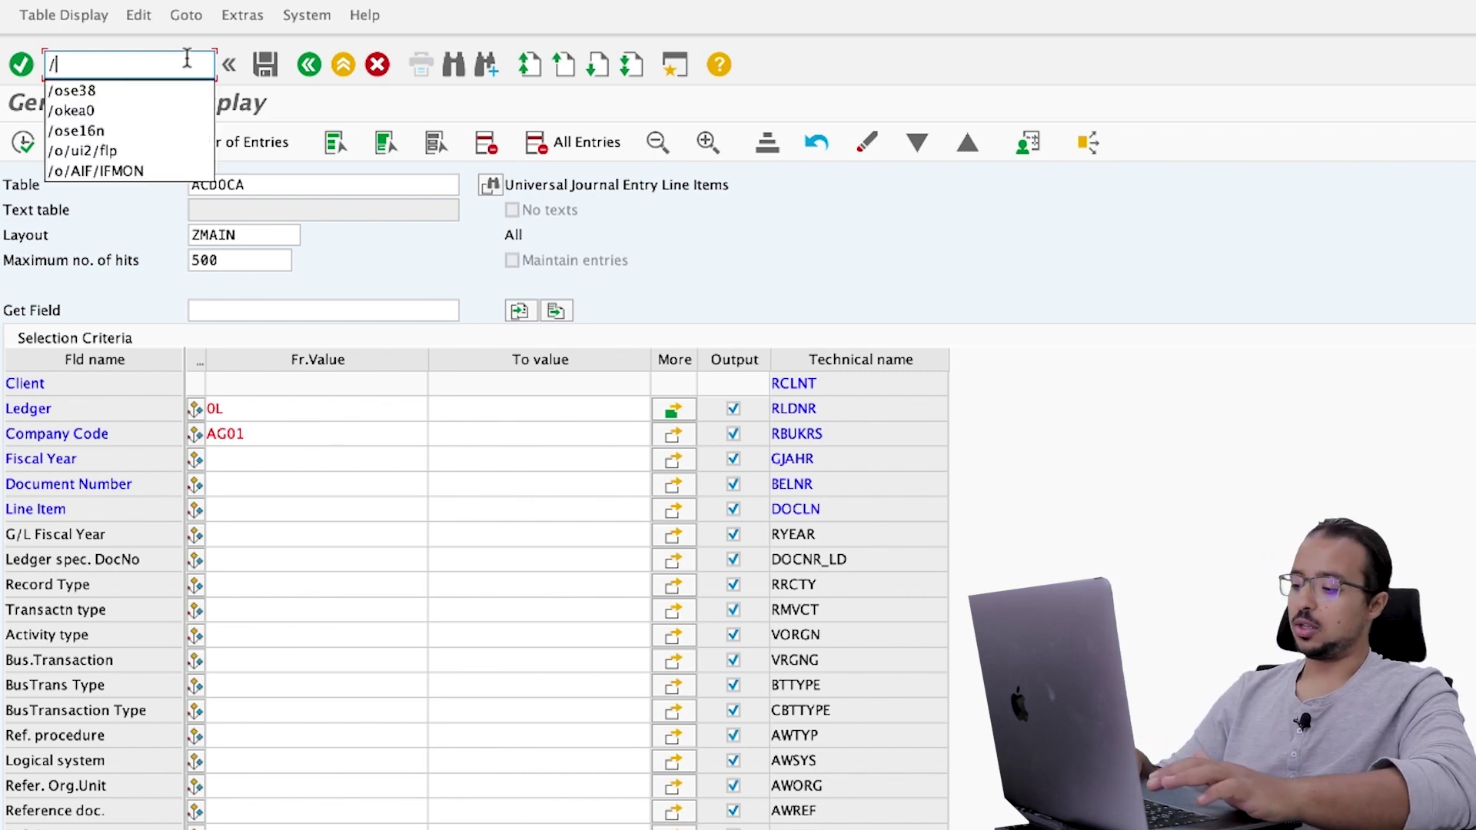
pyautogui.write('nva01')
pyautogui.press('Return')
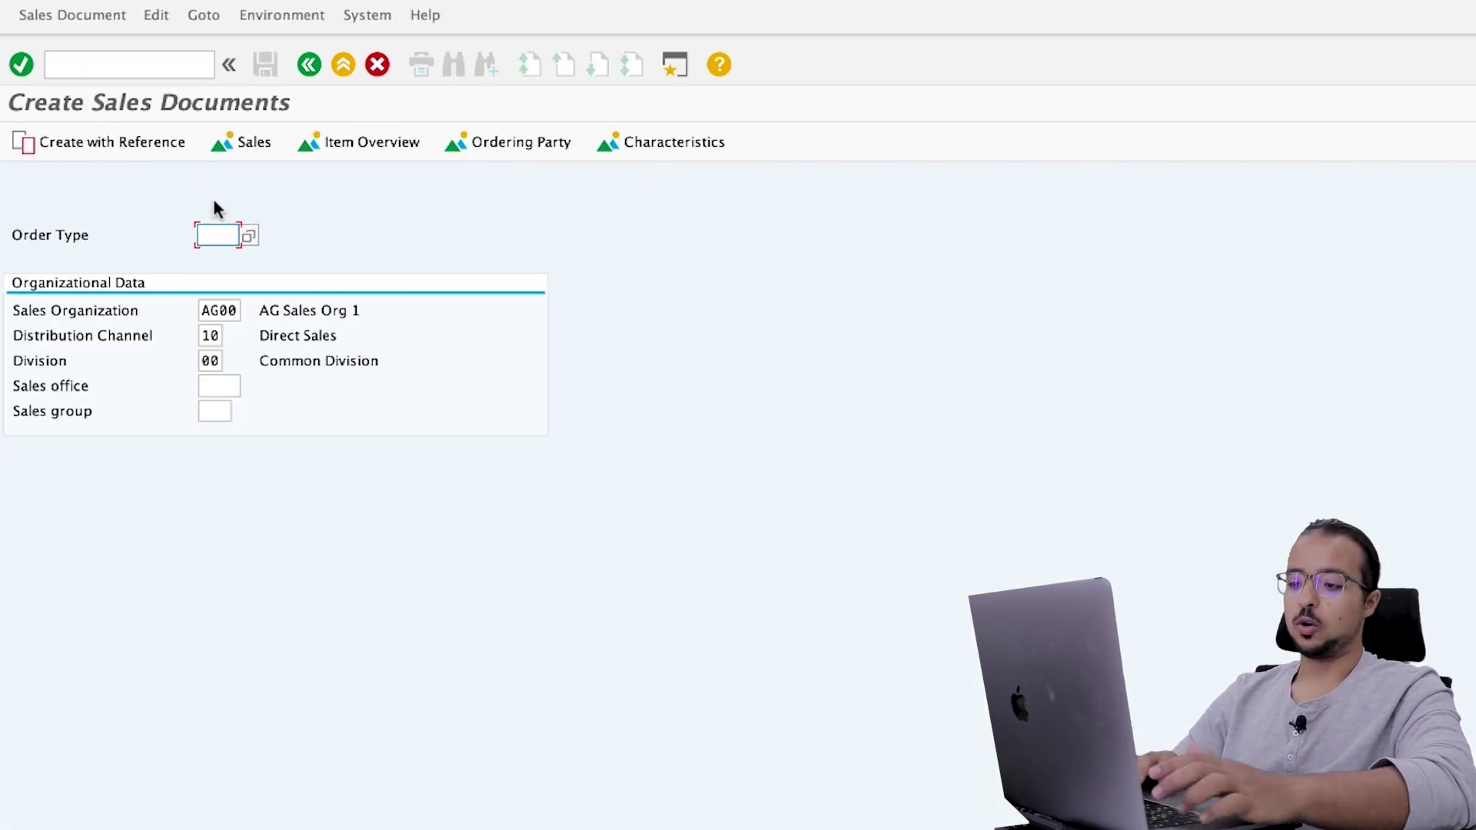
pyautogui.write('OR')
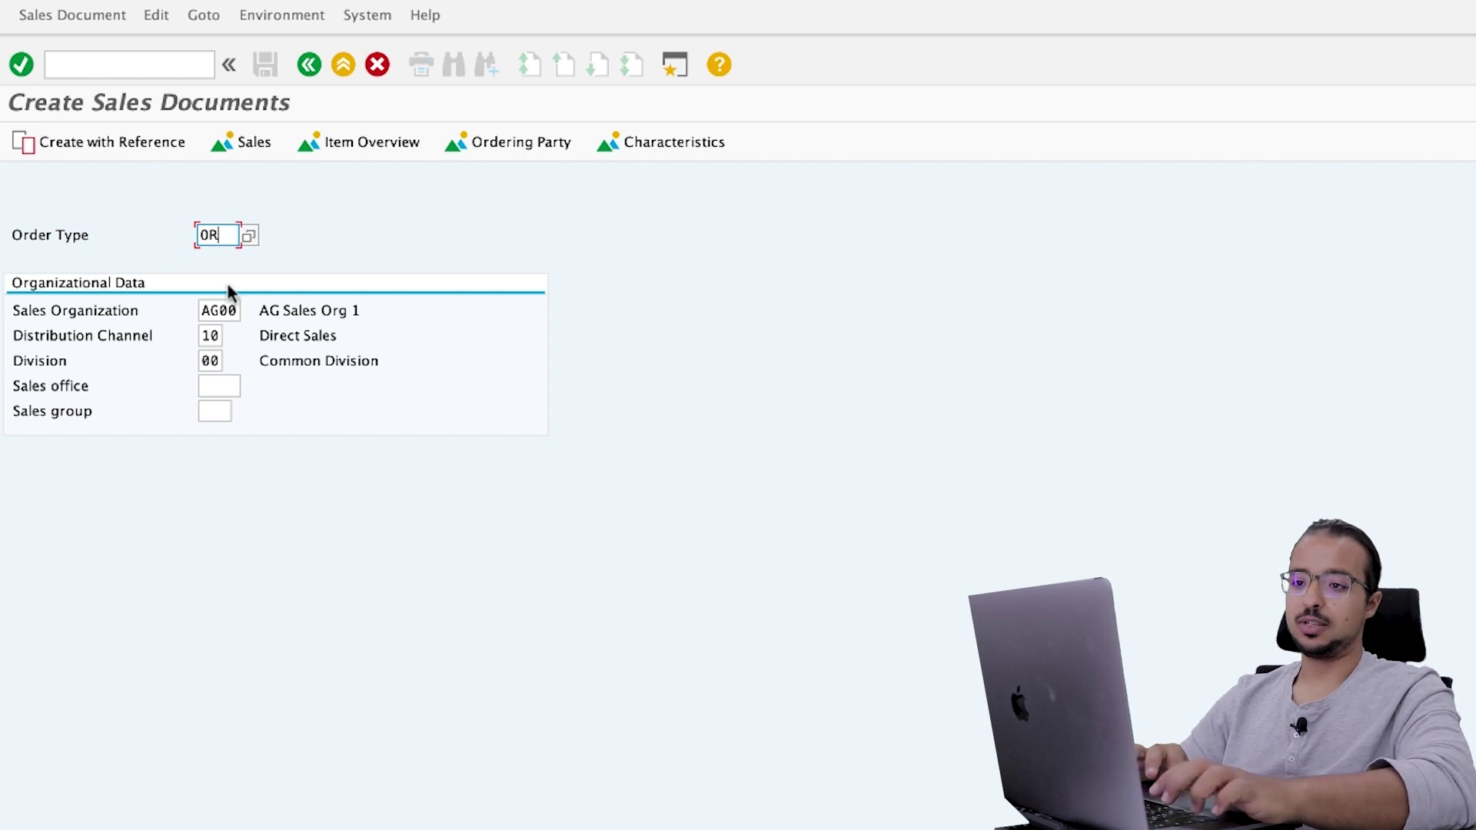
pyautogui.press('Return')
# Step: Enter sold-to AGC01 and 200 pieces of material FG01, then save the order
pyautogui.write('A')
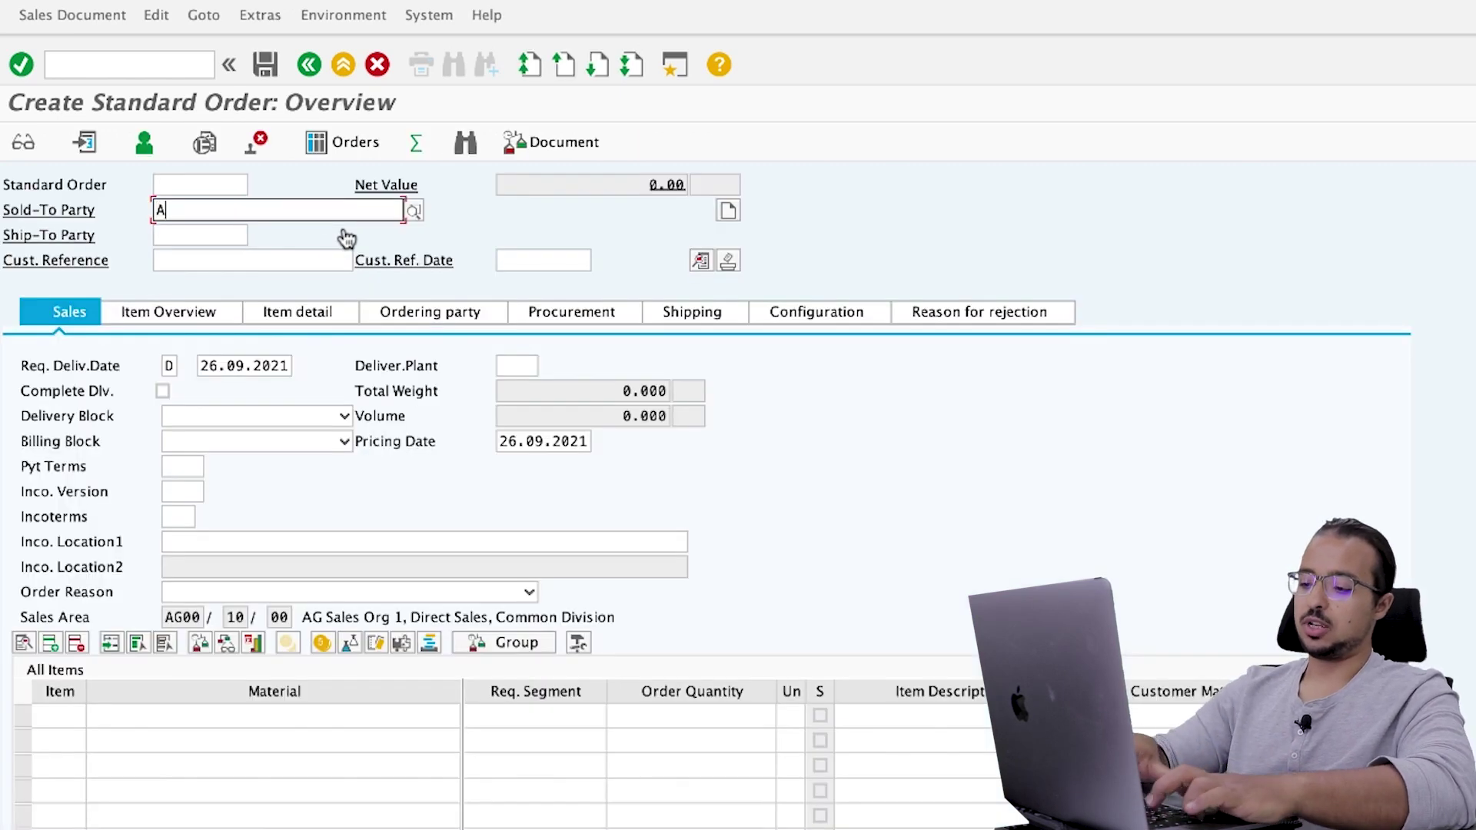
pyautogui.write('GC')
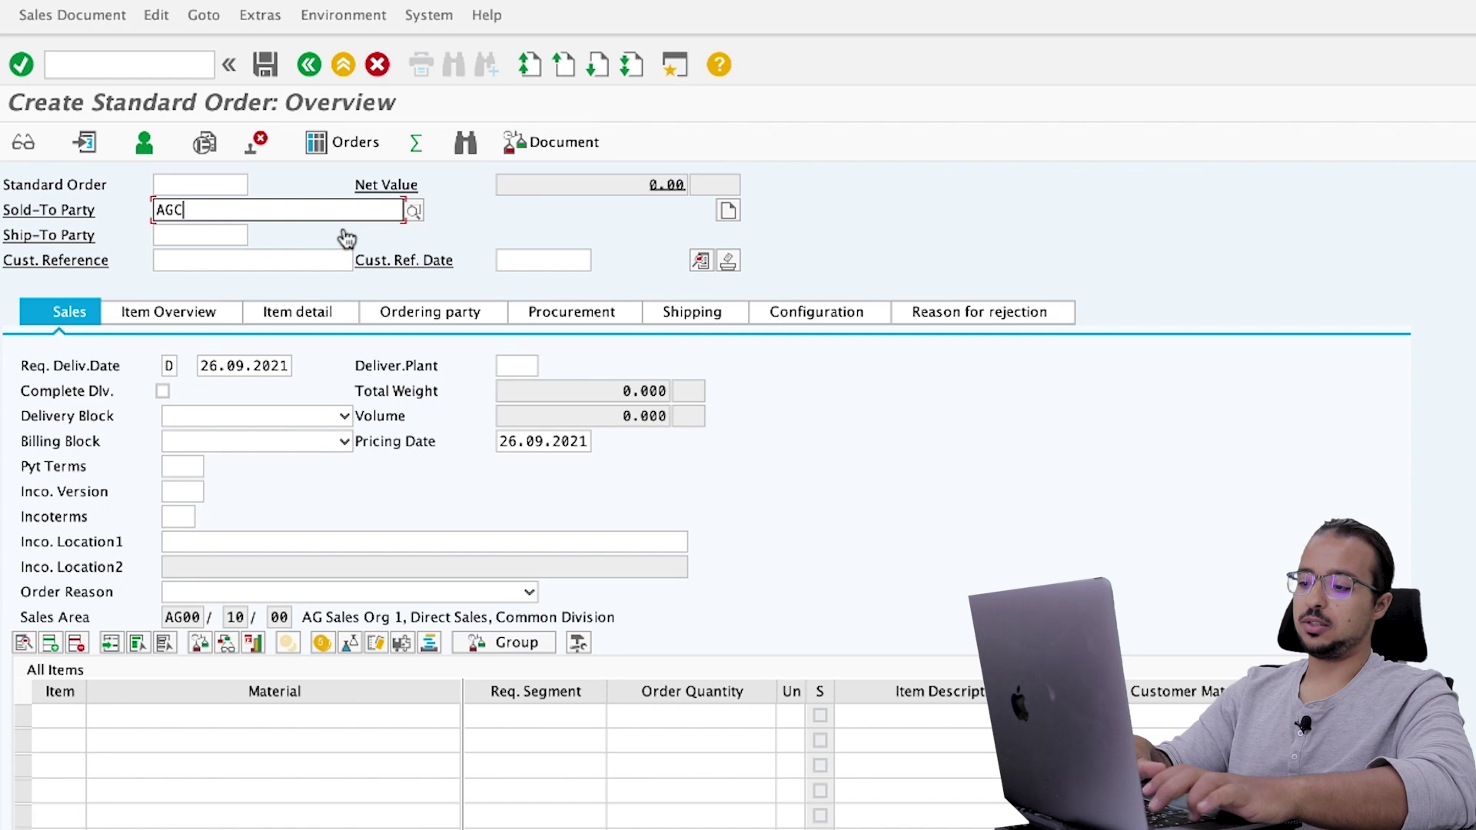
pyautogui.write('01')
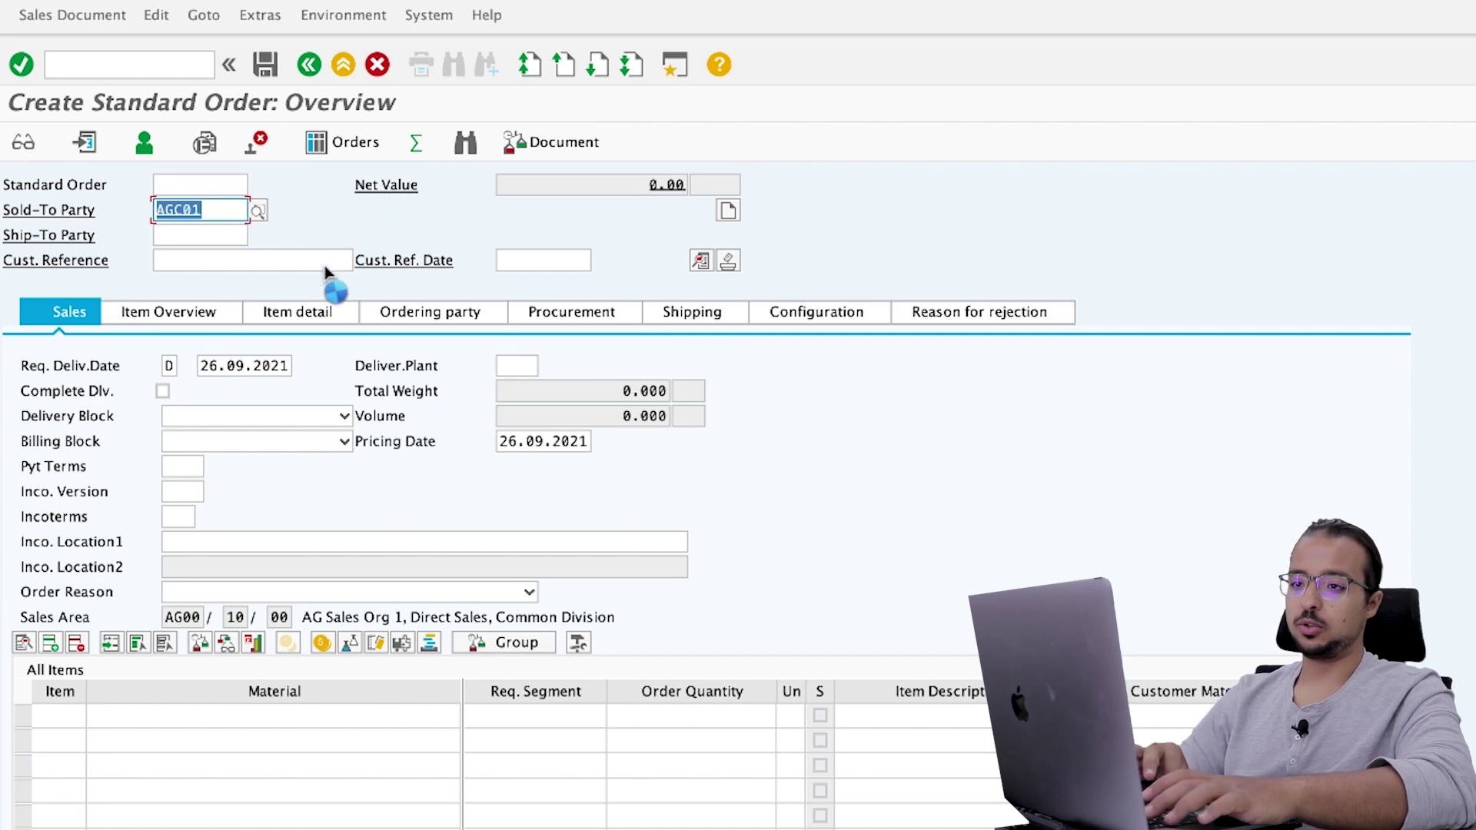
pyautogui.press('Return')
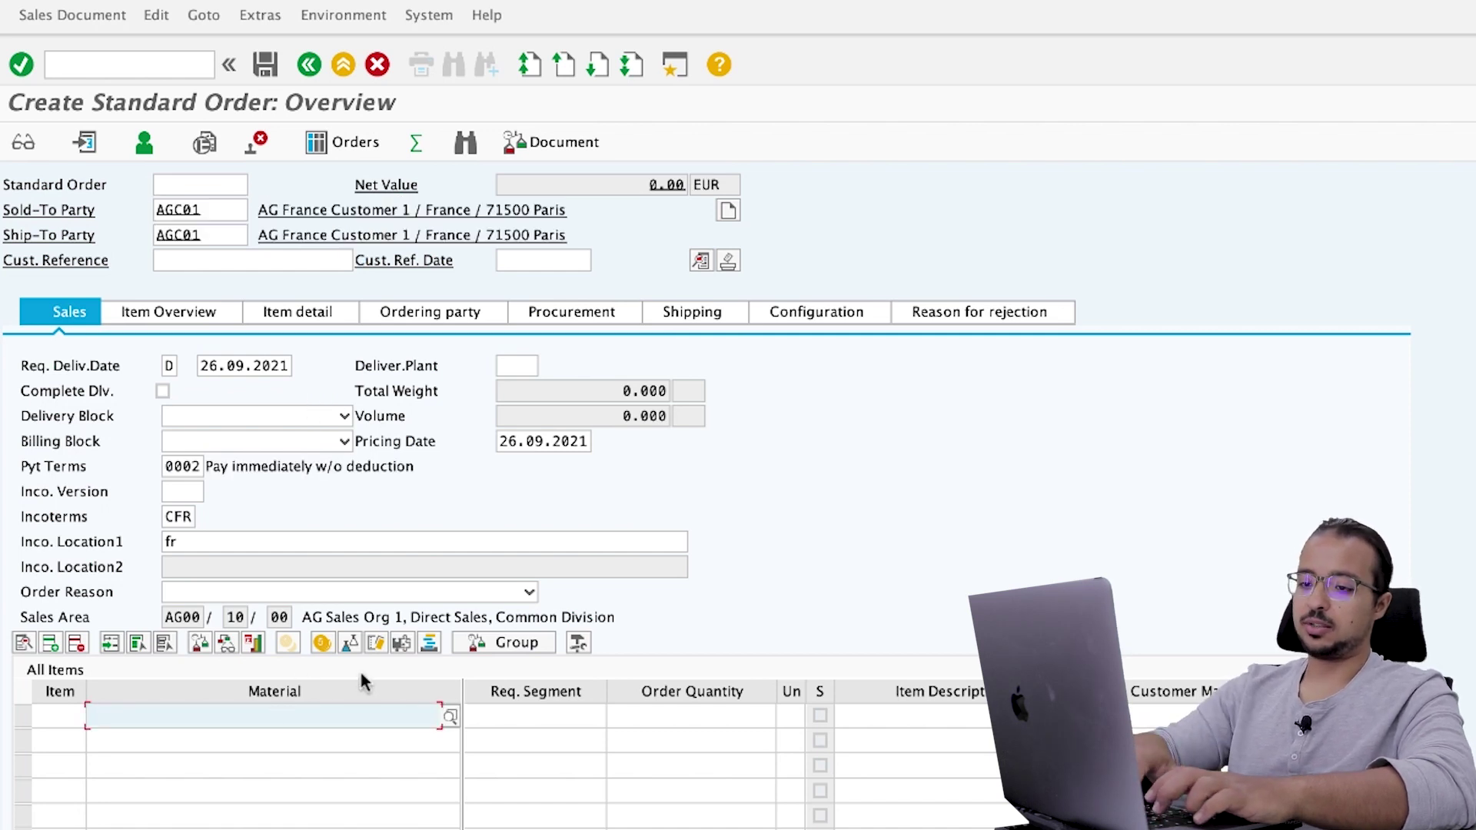
pyautogui.write('F')
pyautogui.press('BackSpace')
pyautogui.press('Return')
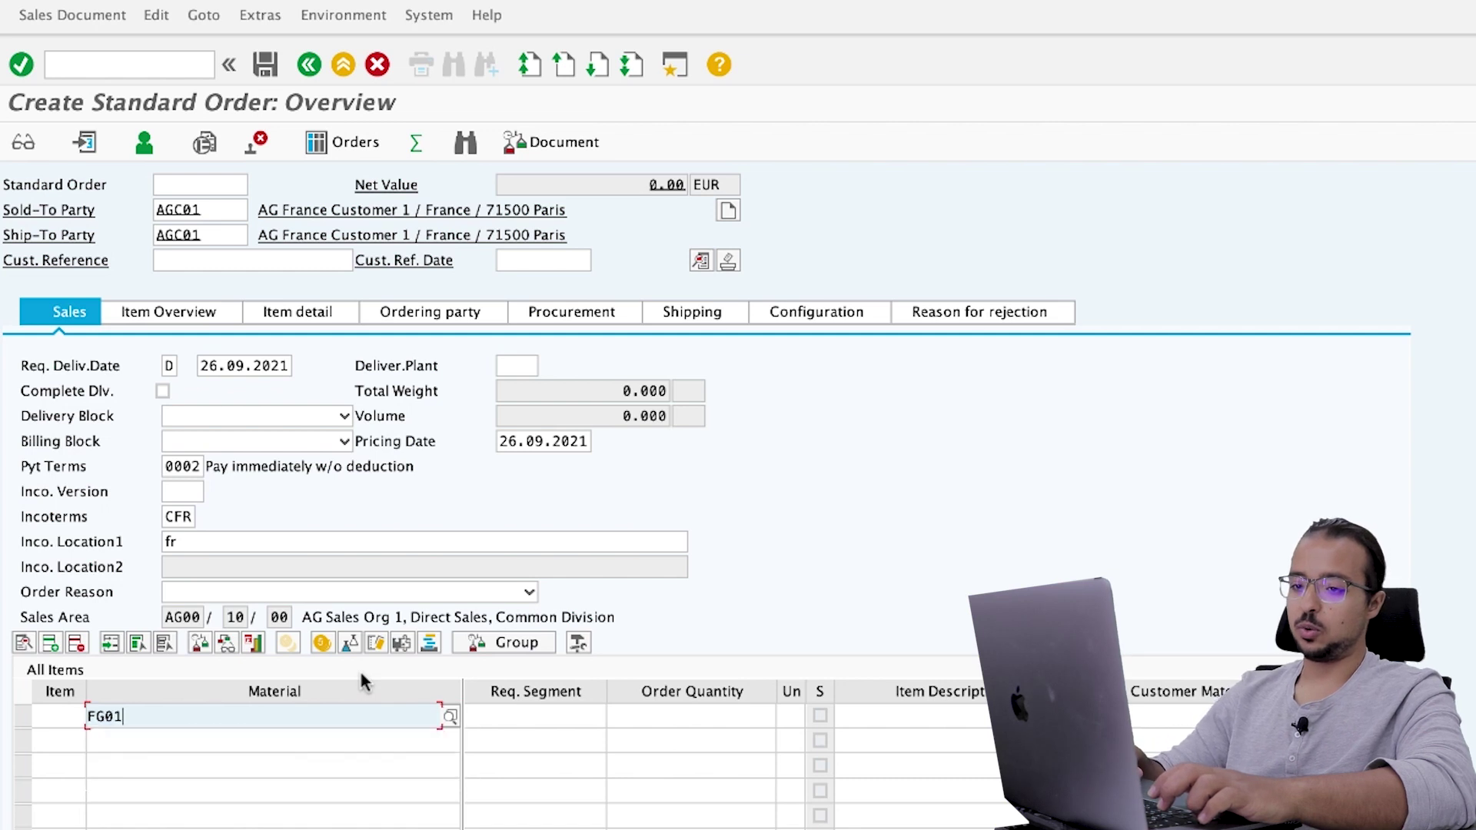
pyautogui.press('Return')
pyautogui.write('200')
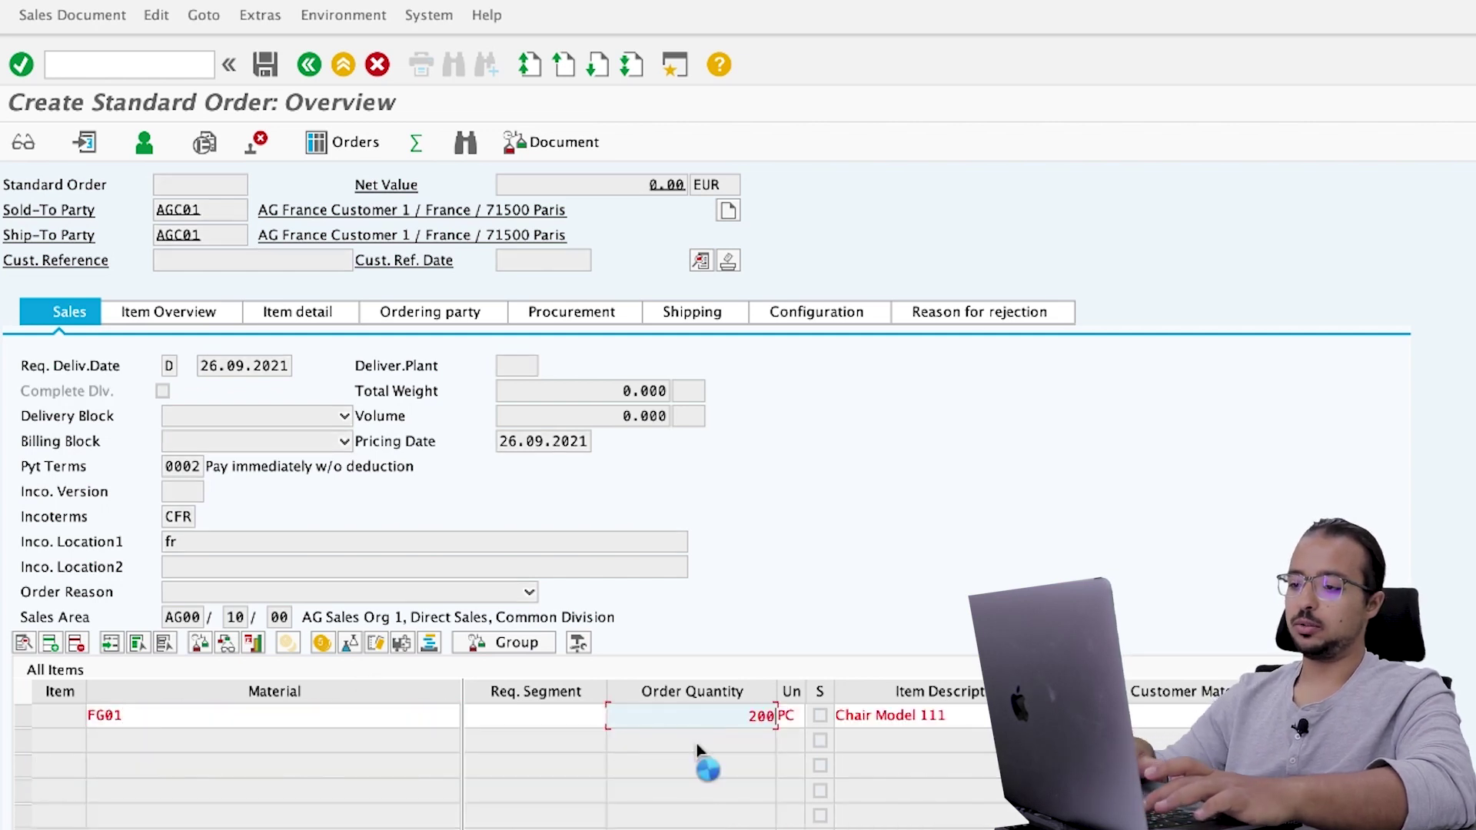
pyautogui.press('Return')
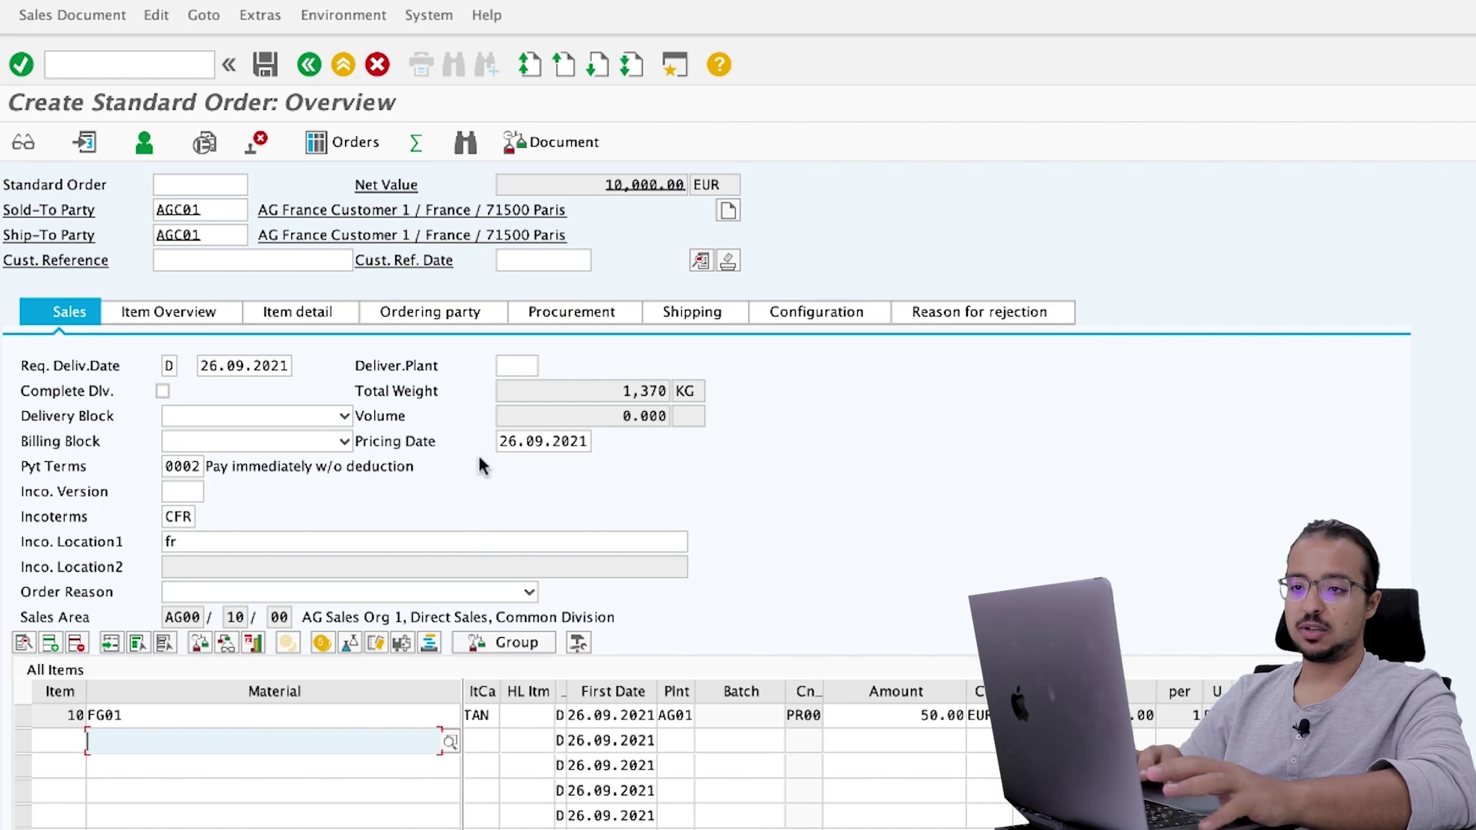
pyautogui.click(266, 65)
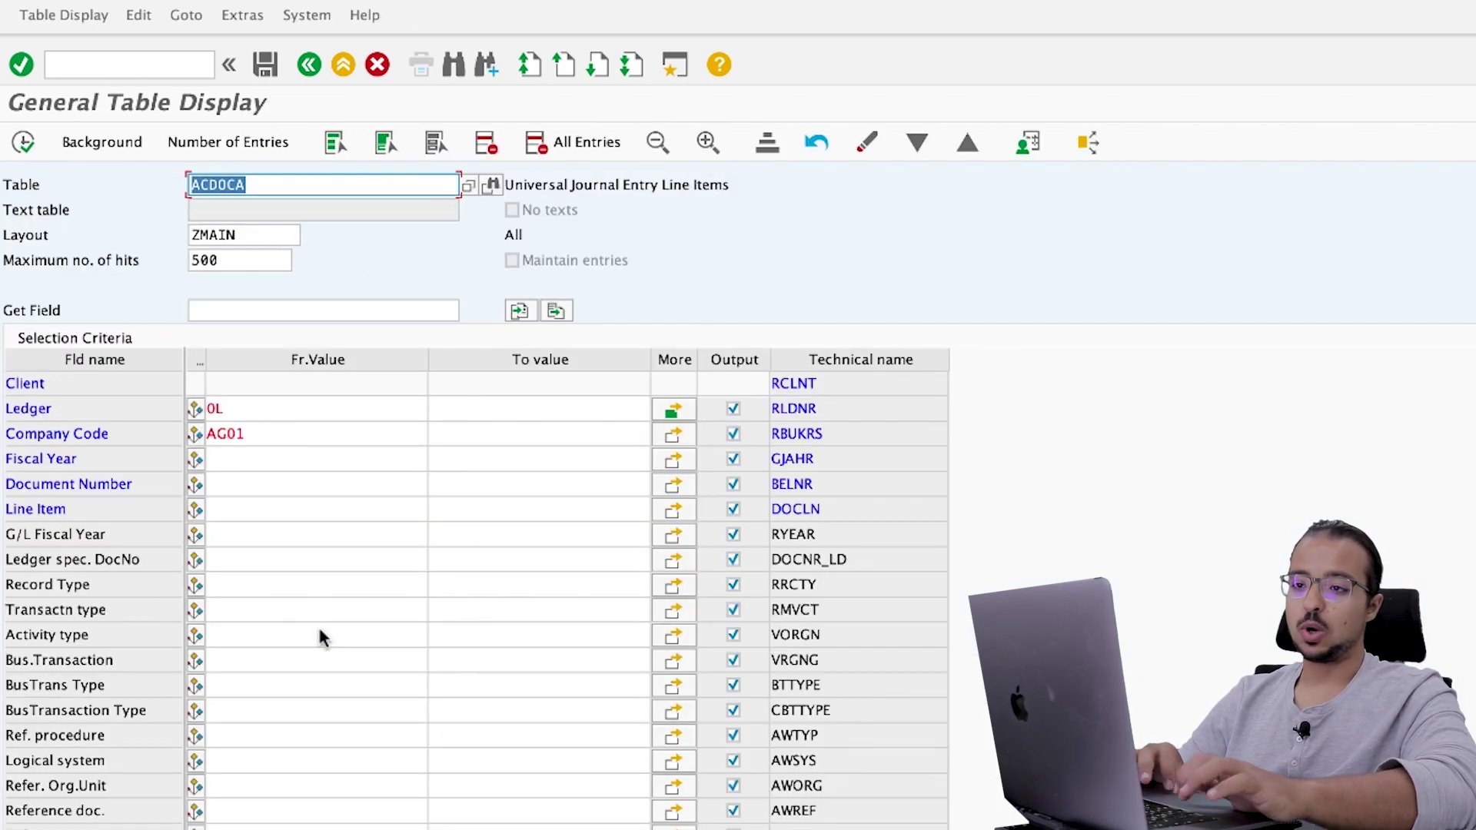
# Step: Recount the ACDOCA entries matching 0L and AG01, noting 637, up from 633
pyautogui.click(231, 141)
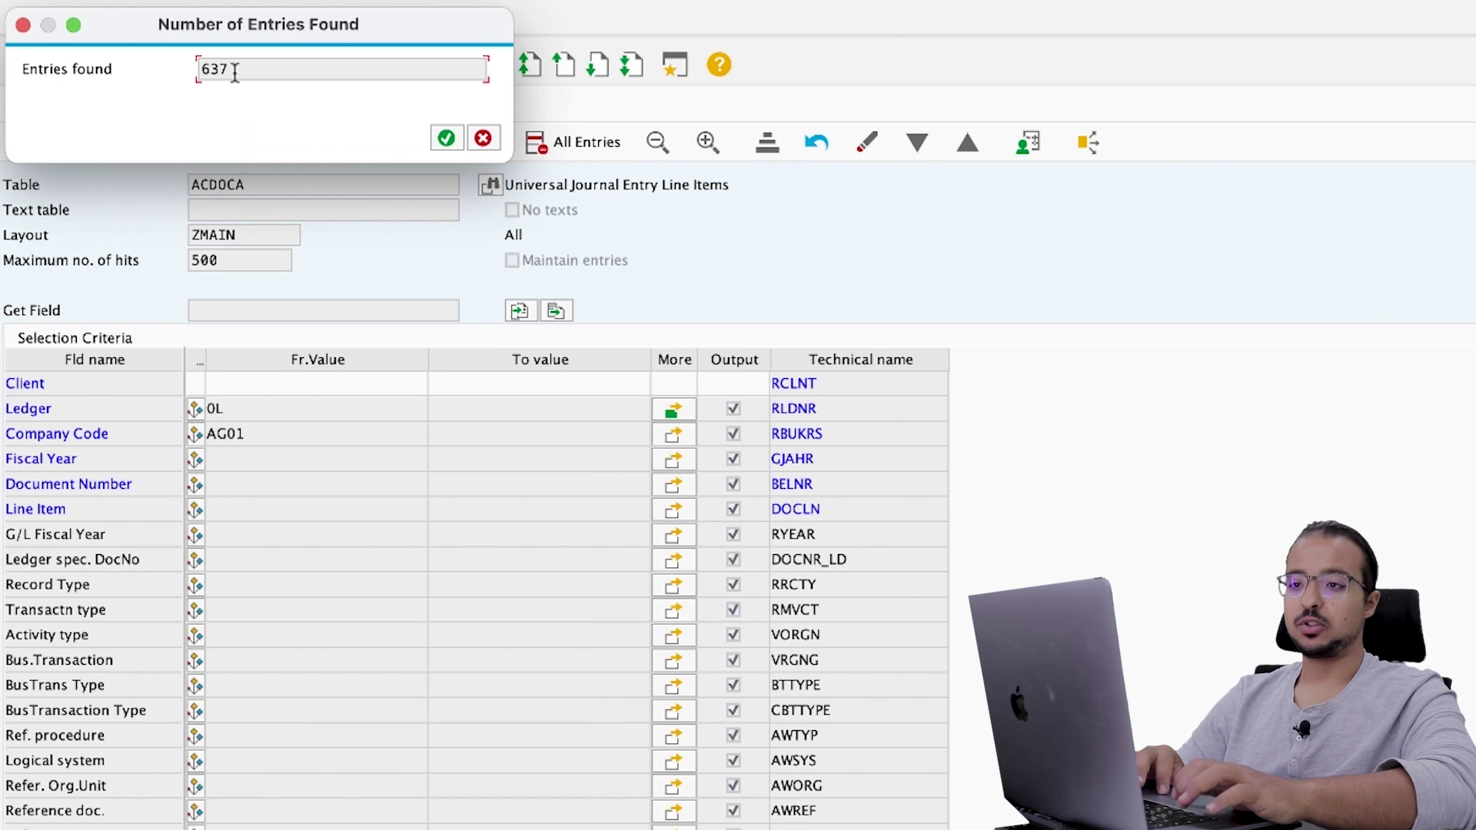
pyautogui.moveTo(235, 72); pyautogui.dragTo(212, 73)
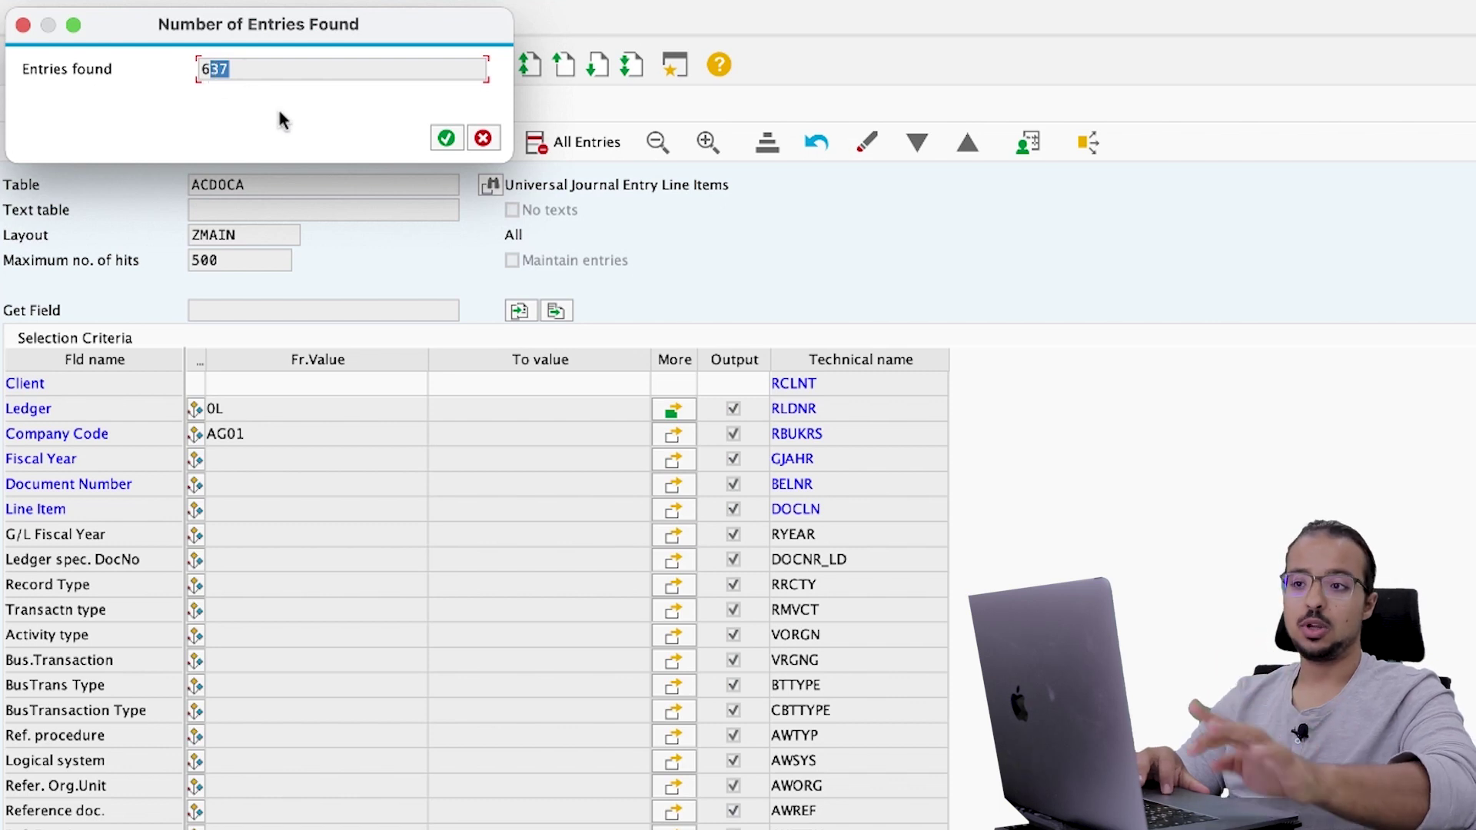
pyautogui.press('Return')
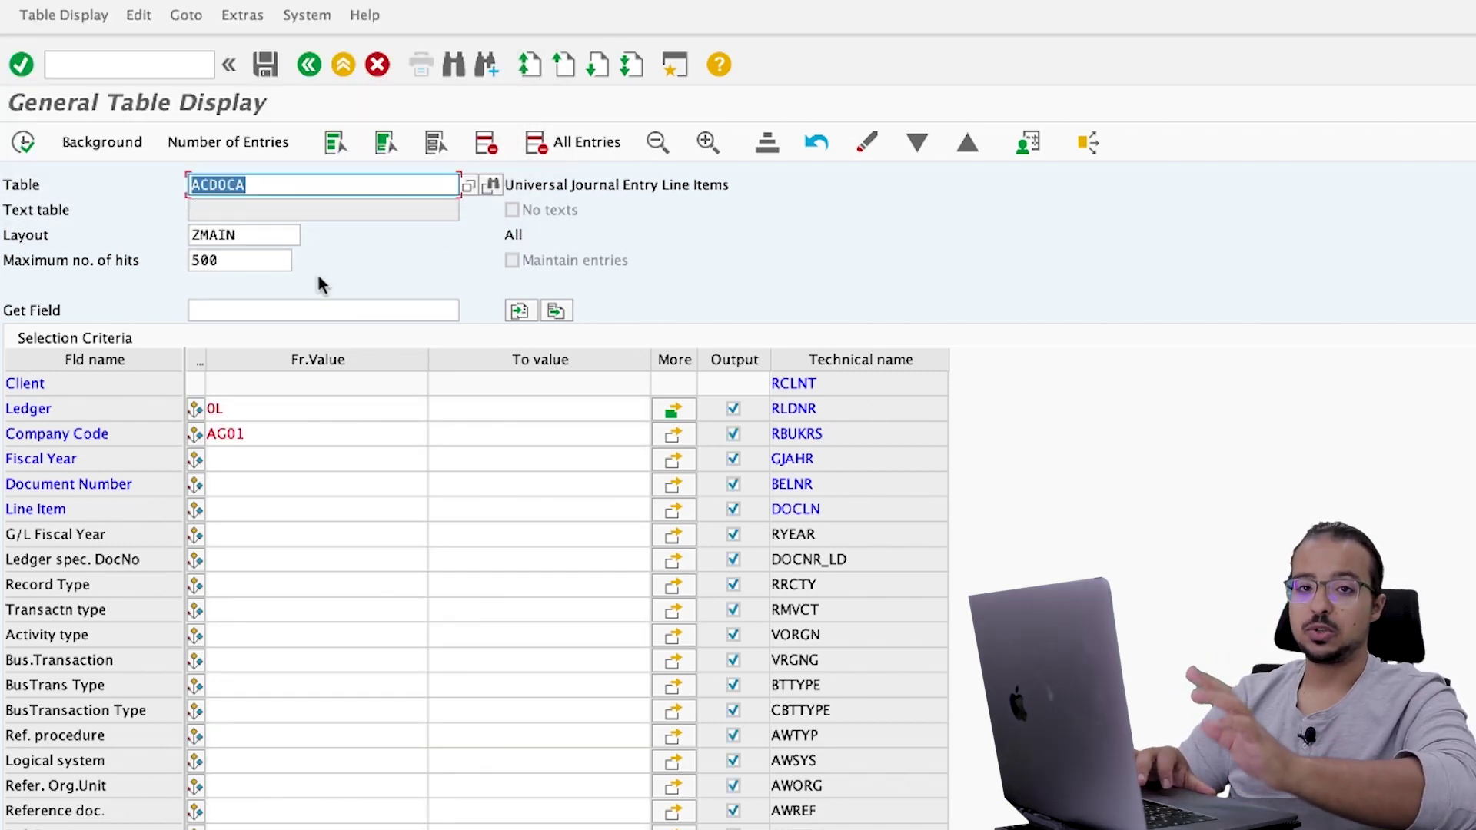
# Step: Set Maximum no. of hits to 800 and execute, listing the 637 ACDOCA hits
pyautogui.click(253, 260)
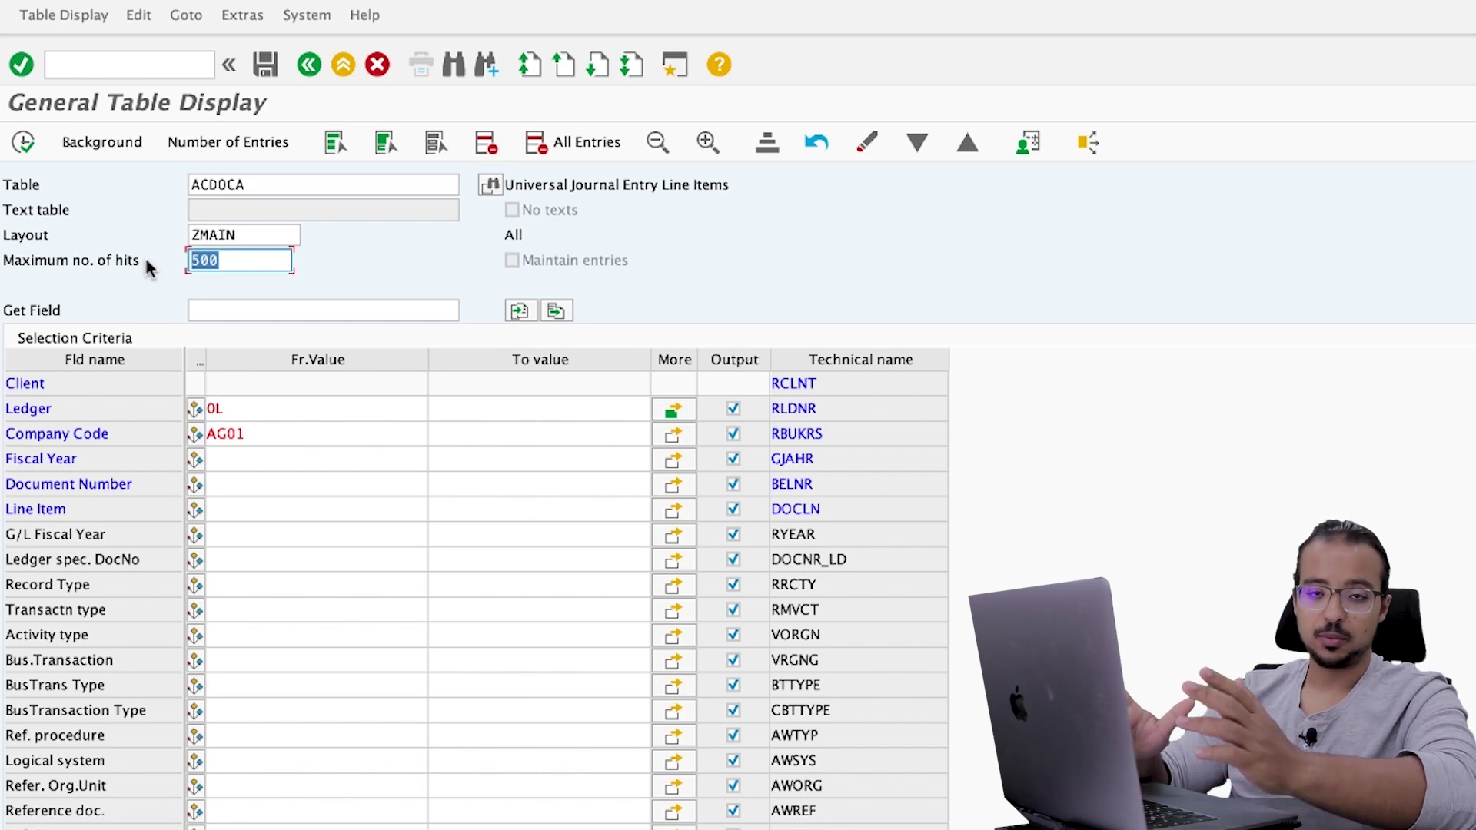
pyautogui.write('8')
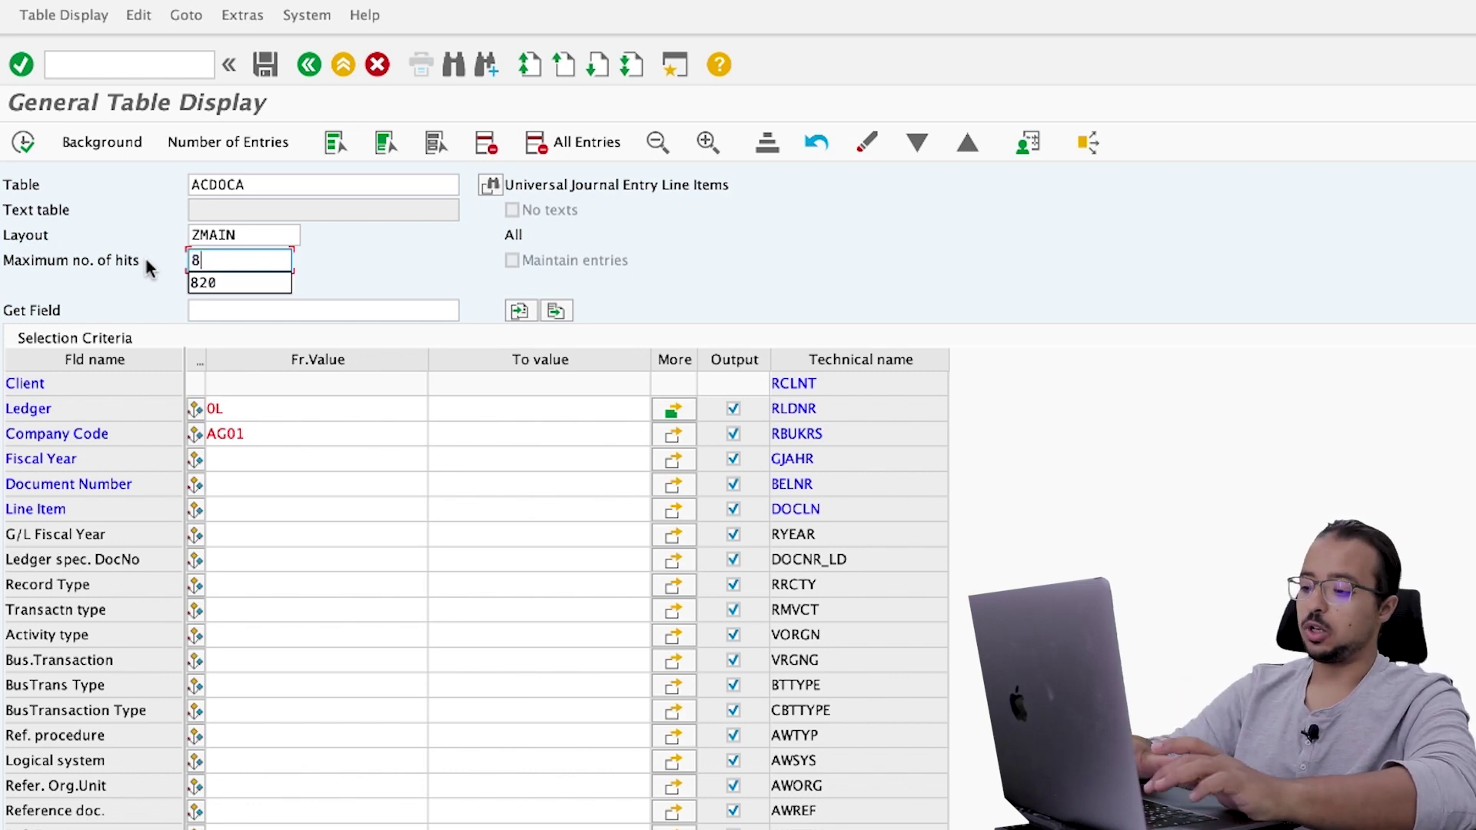
pyautogui.write('00')
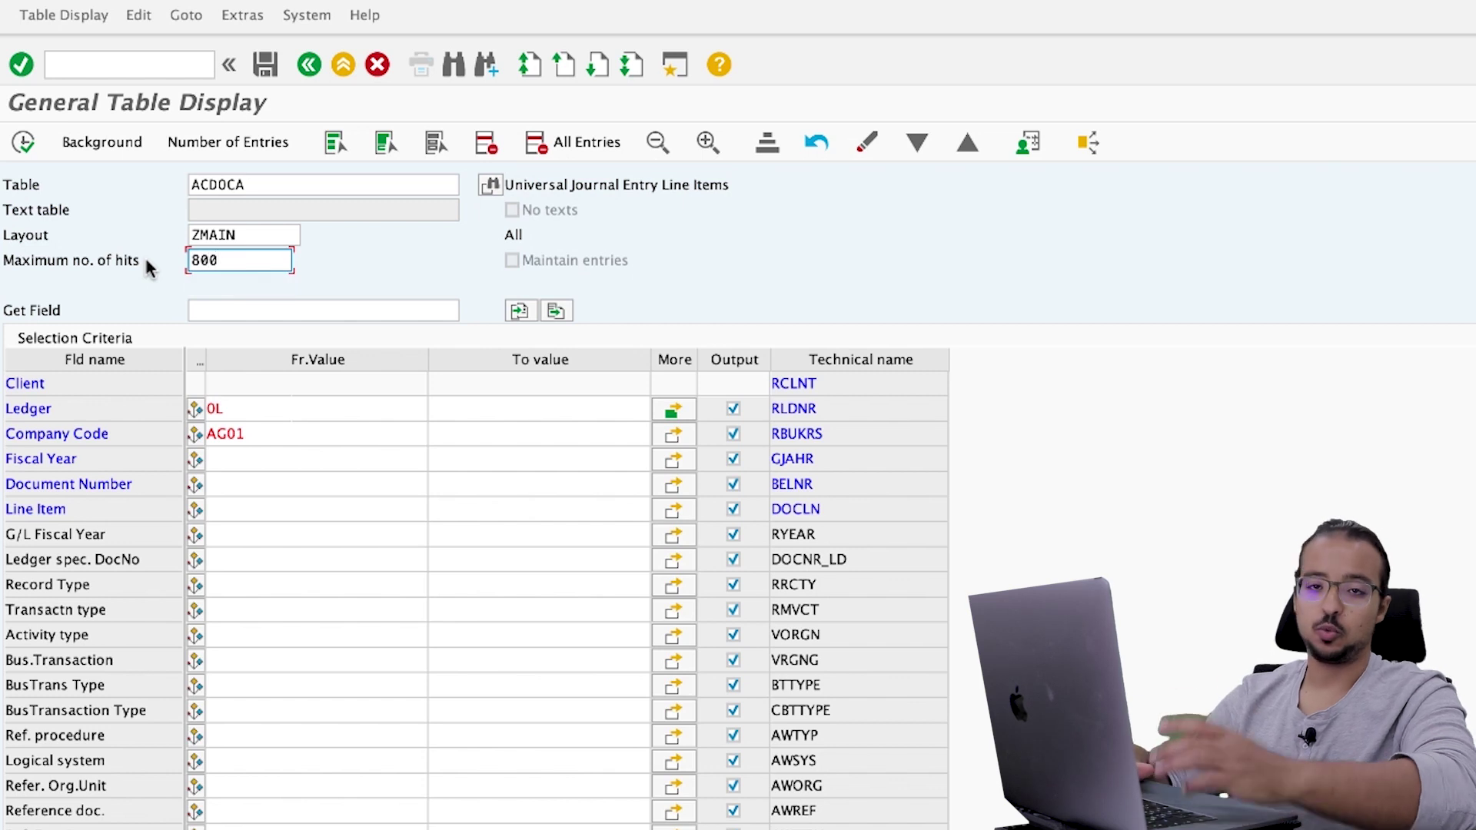
pyautogui.press('Return')
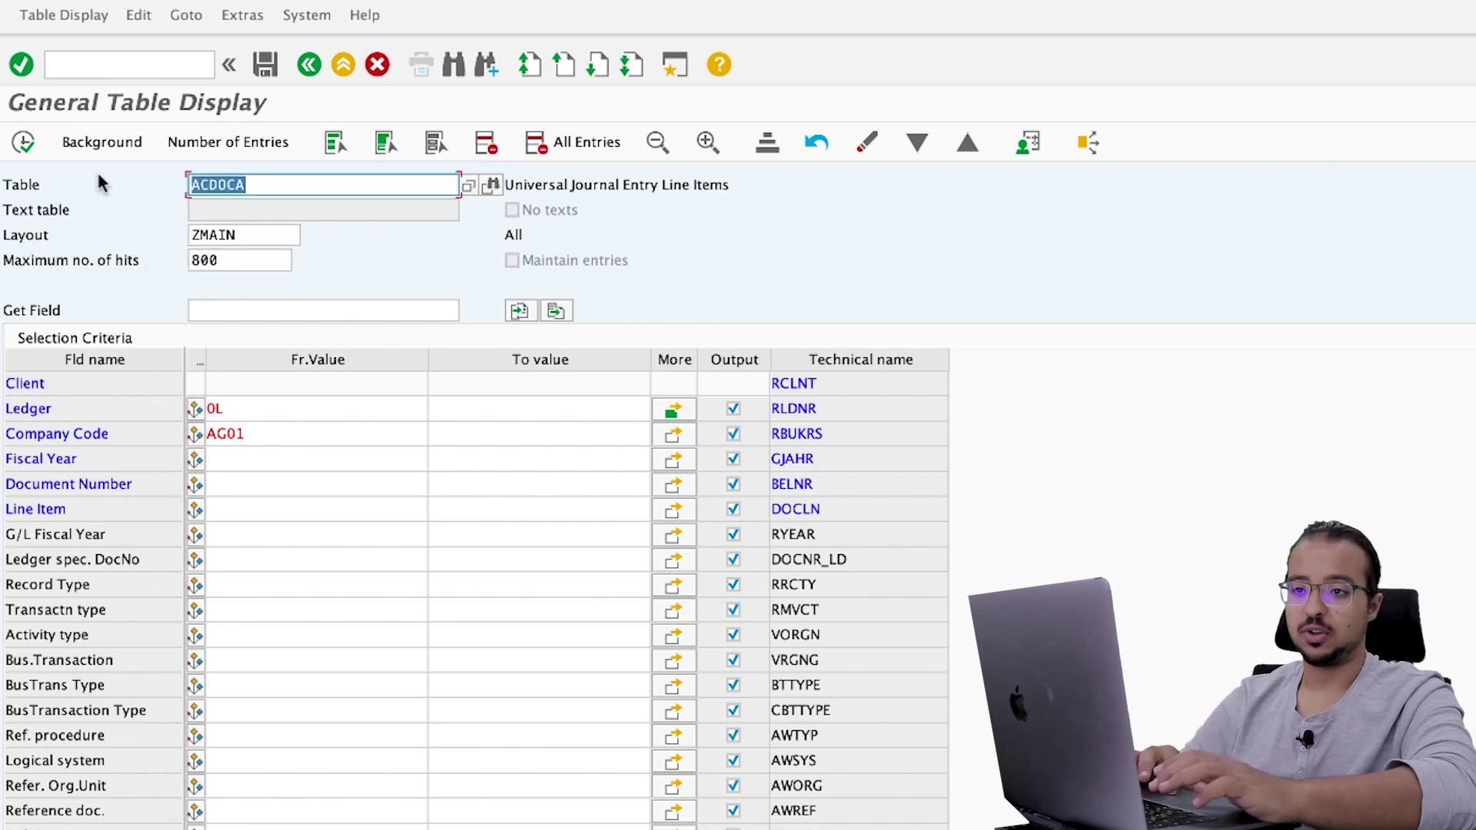
pyautogui.click(23, 143)
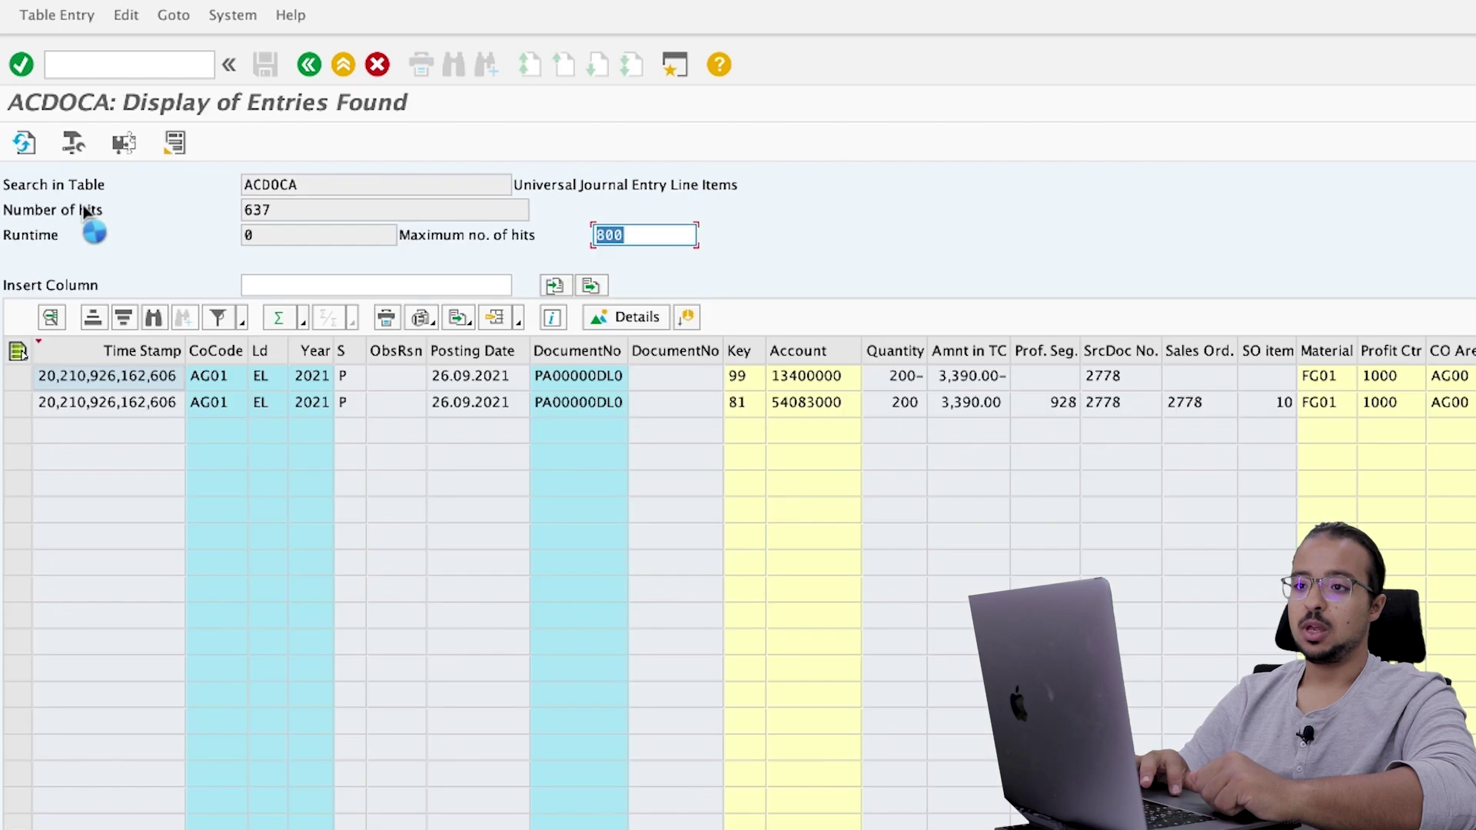
pyautogui.moveTo(292, 214); pyautogui.dragTo(237, 218)
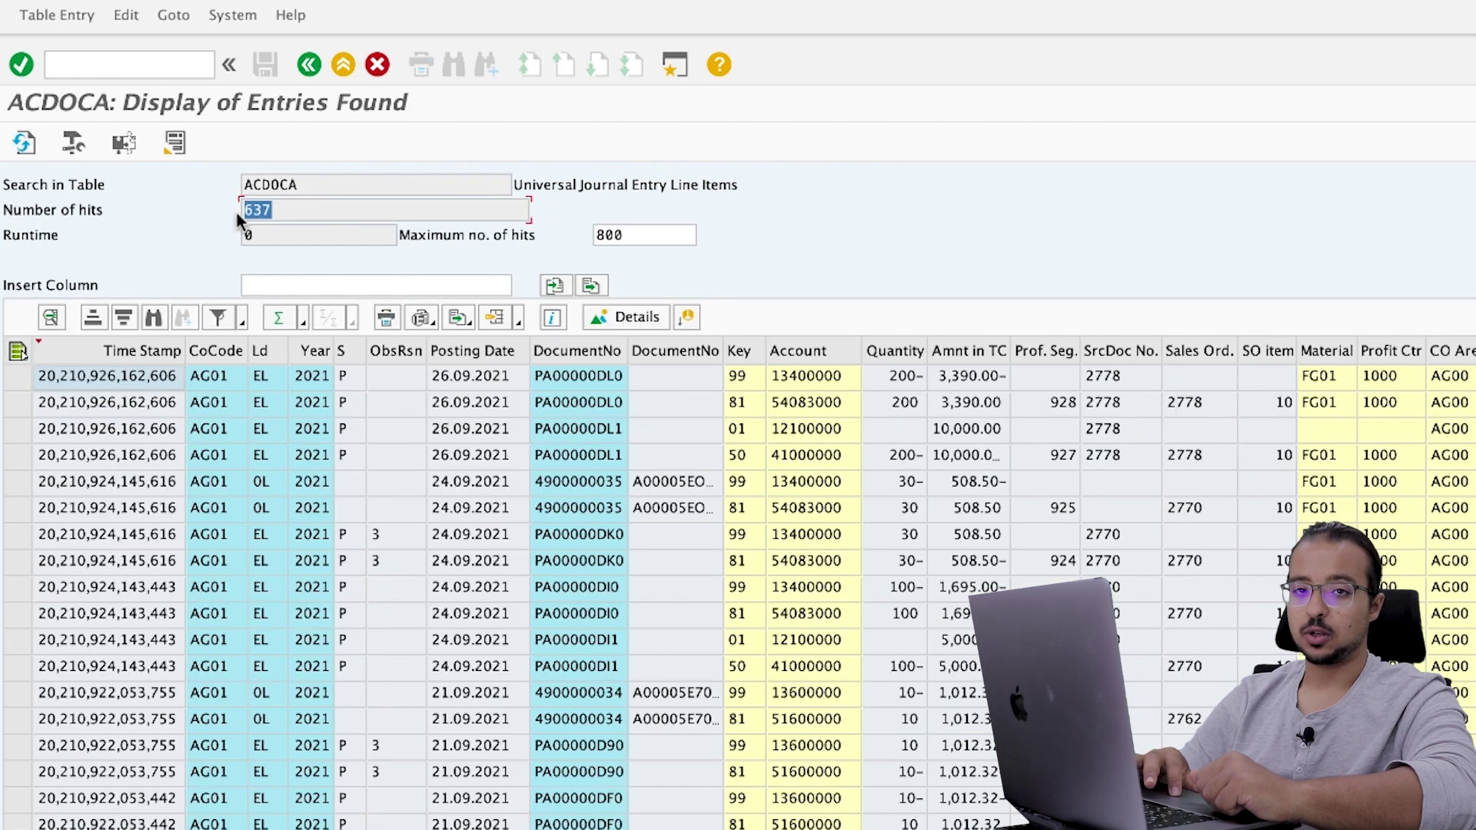
pyautogui.click(279, 216)
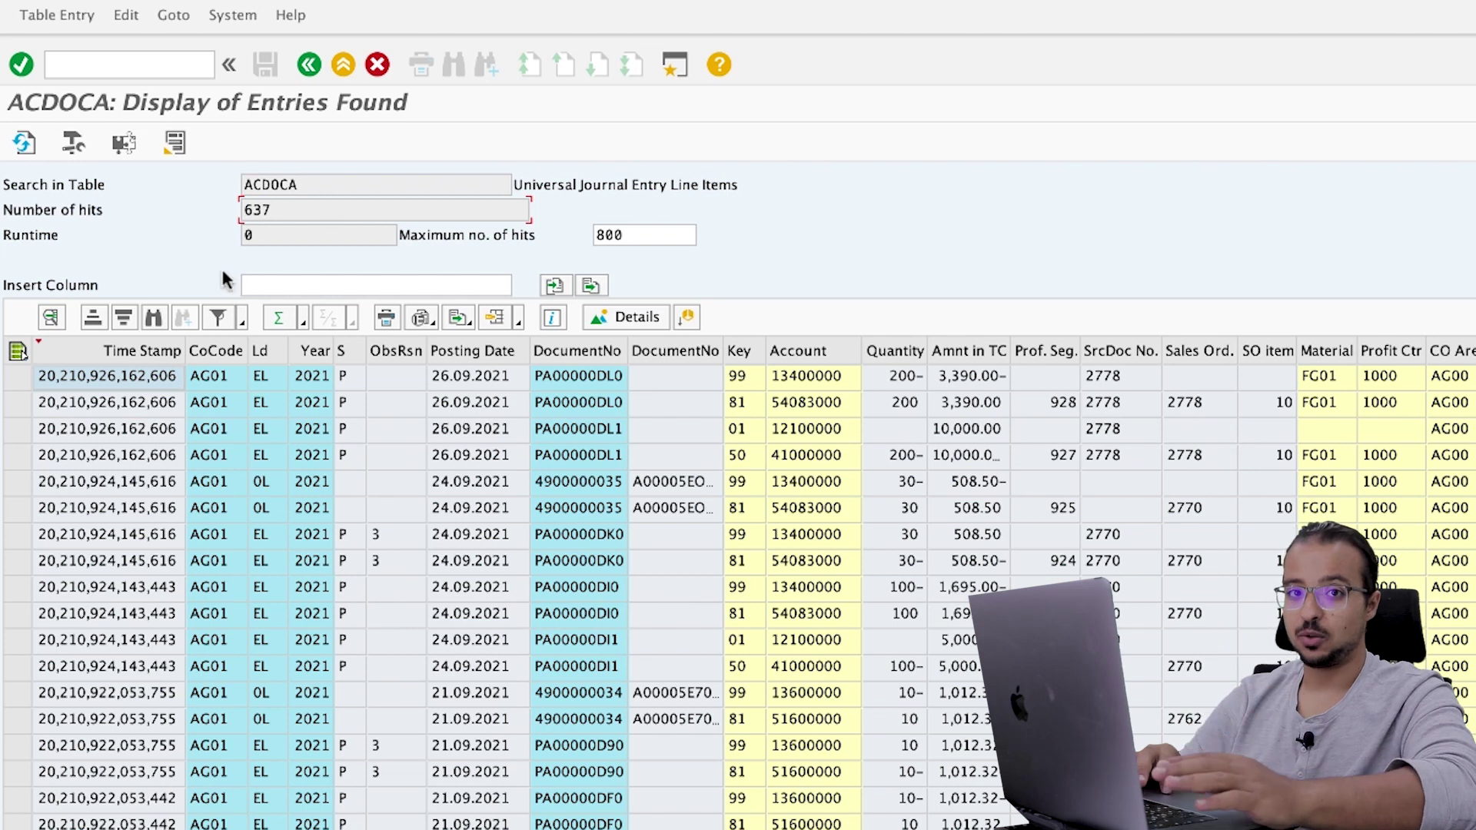
pyautogui.click(17, 377)
pyautogui.moveTo(17, 381); pyautogui.dragTo(19, 455)
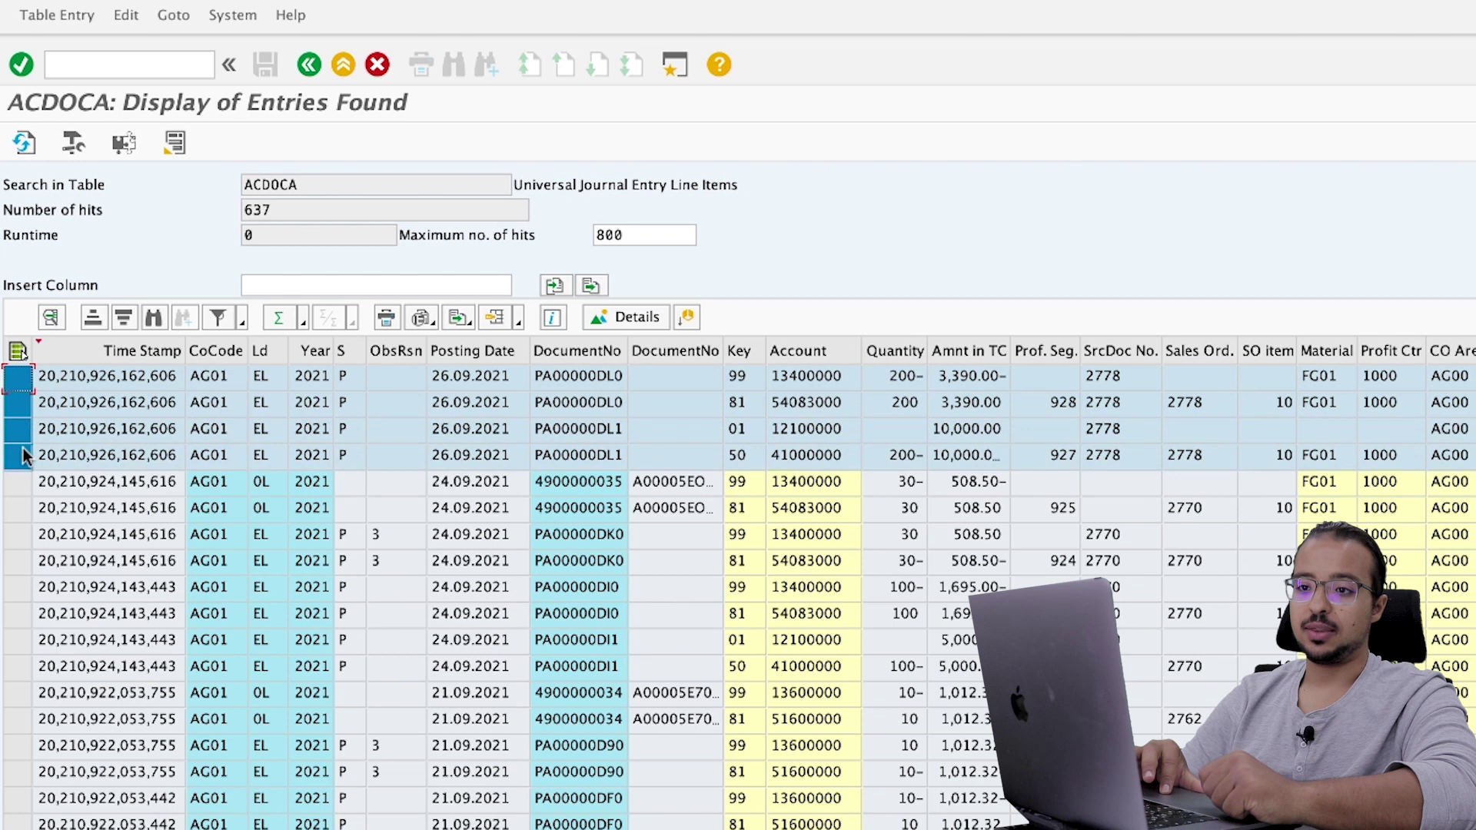
pyautogui.click(121, 383)
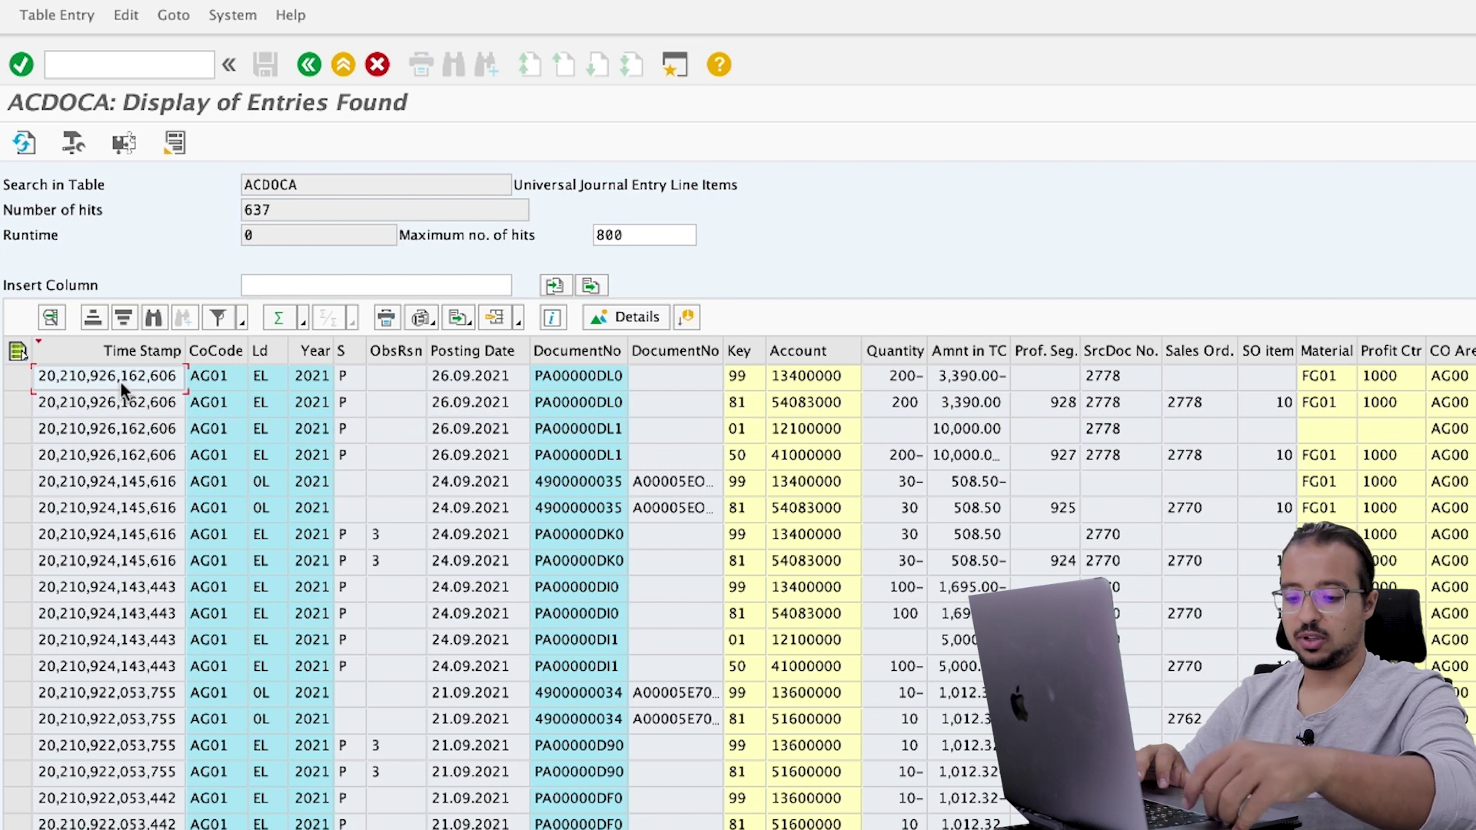
pyautogui.press('F1')
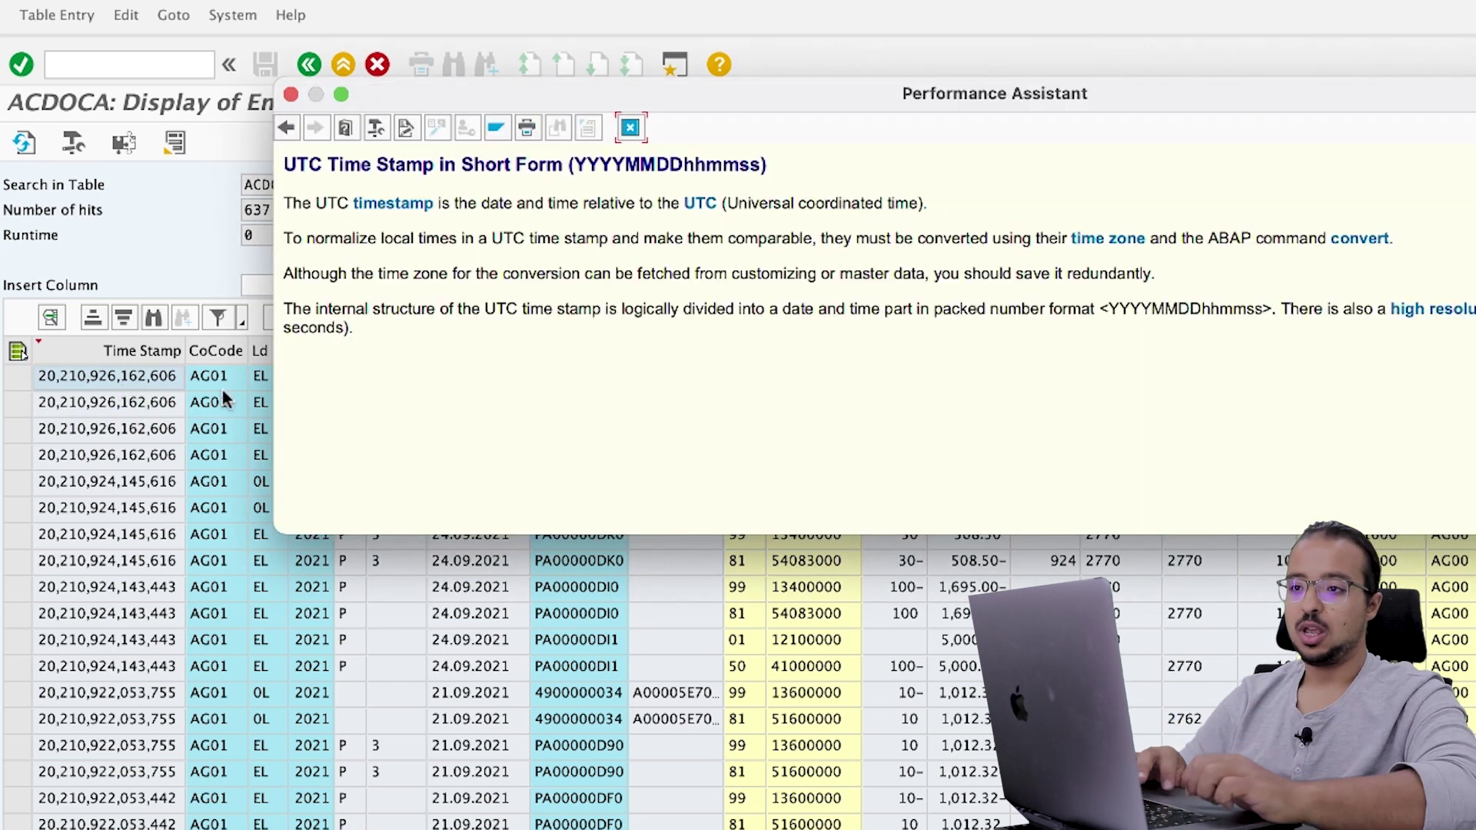
pyautogui.moveTo(569, 165); pyautogui.dragTo(738, 169)
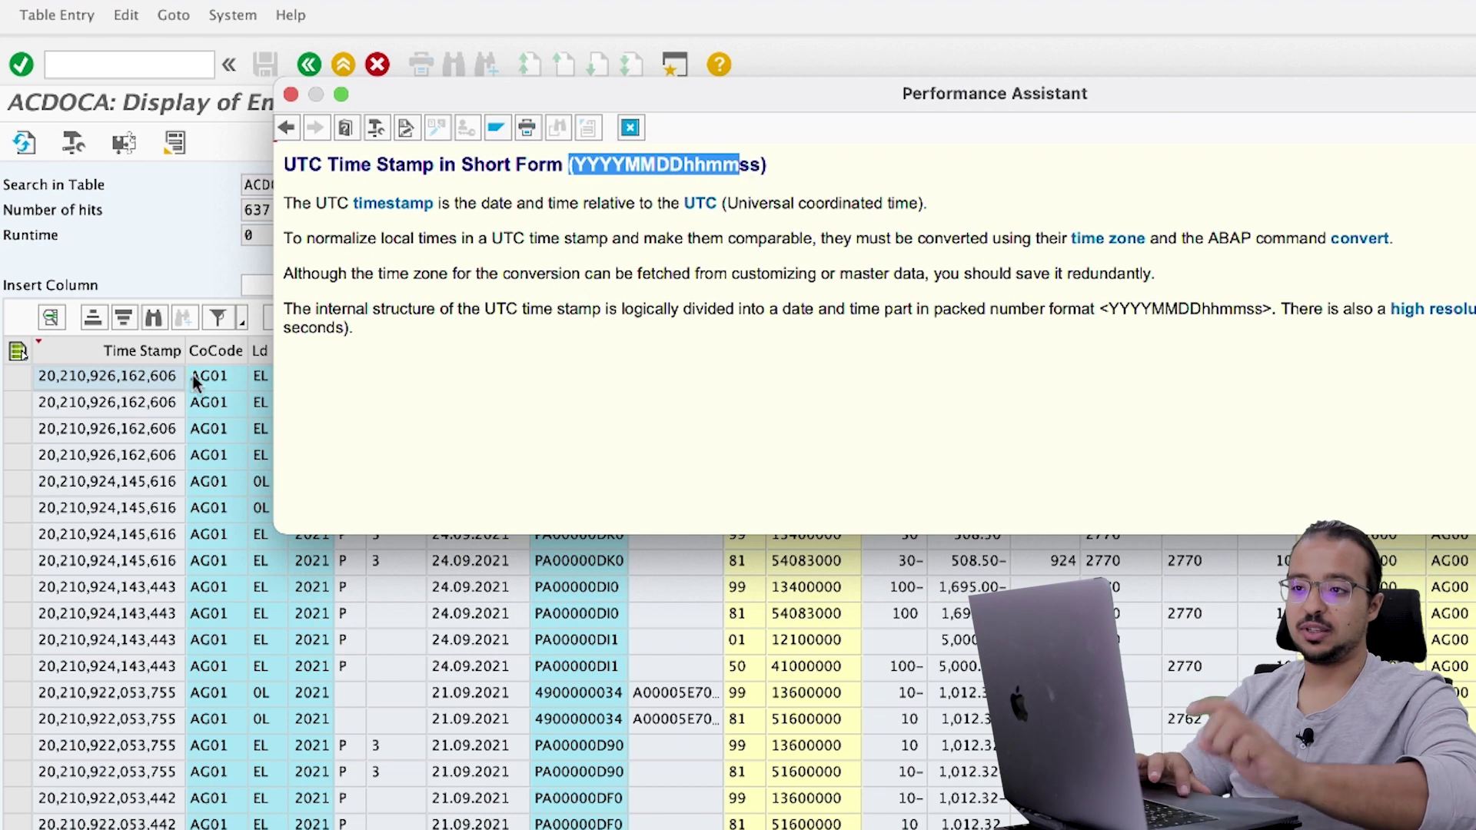
pyautogui.click(620, 164)
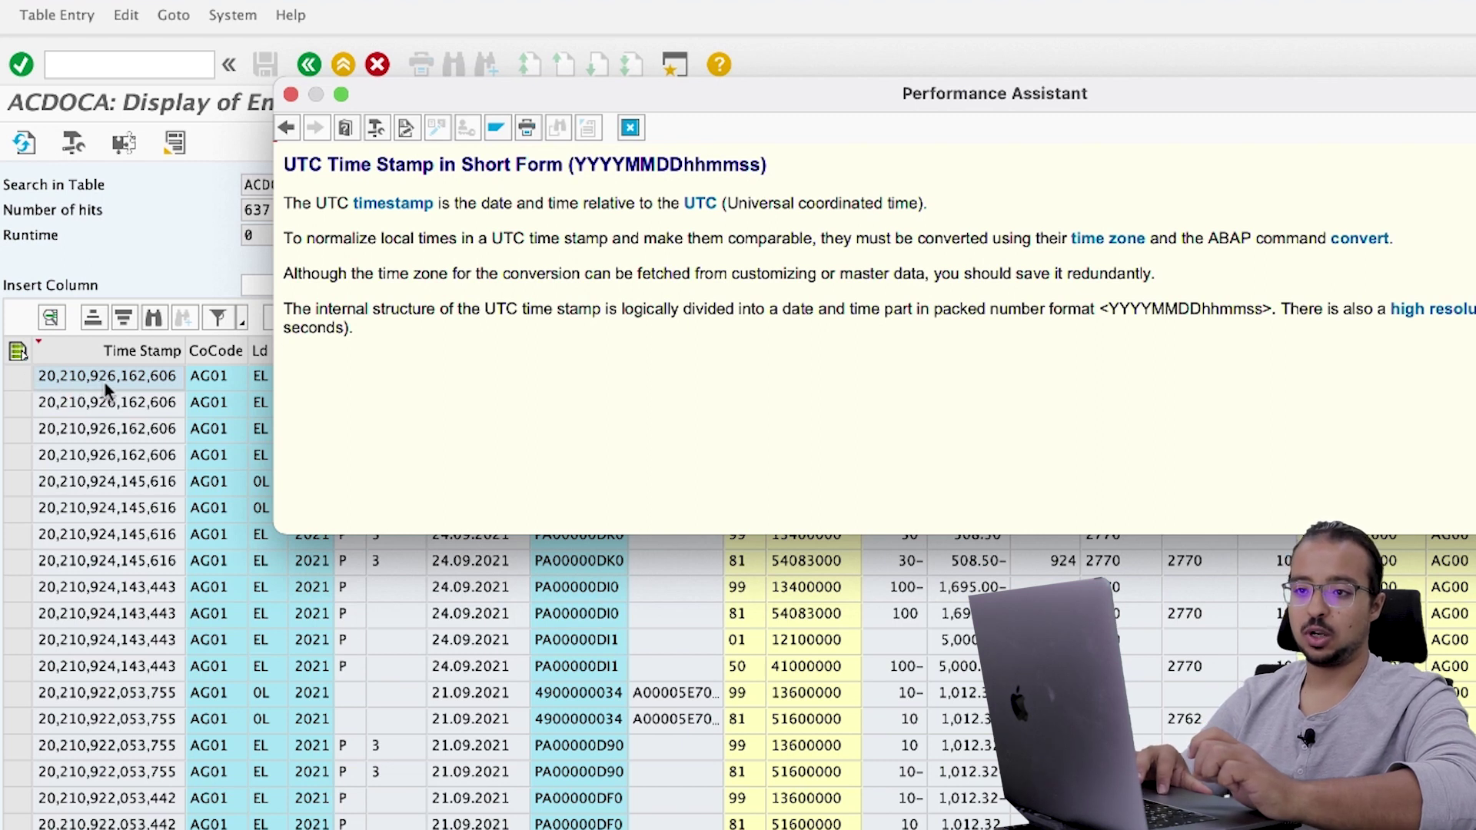
pyautogui.click(630, 128)
pyautogui.click(18, 376)
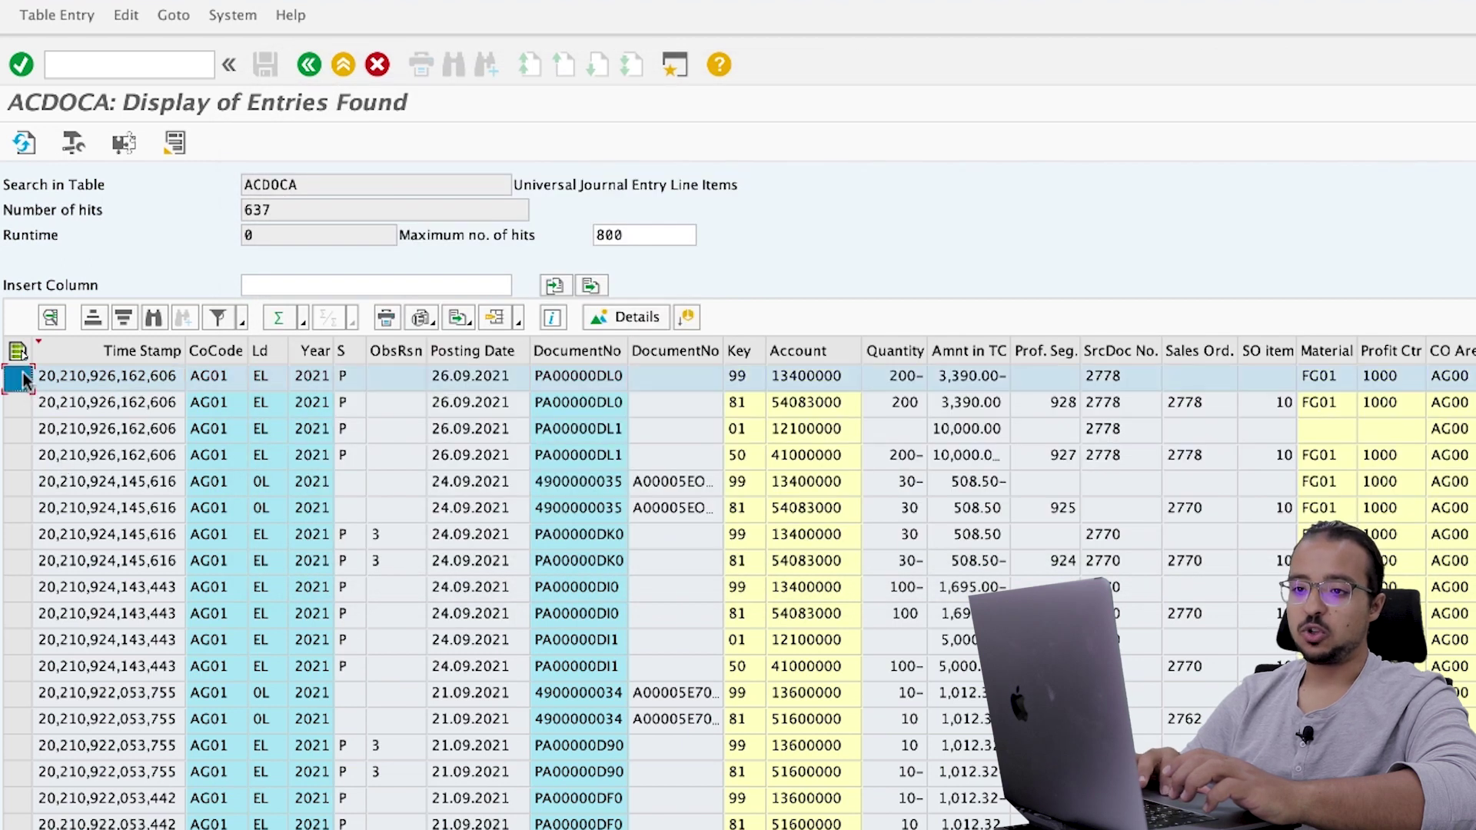
pyautogui.click(18, 402)
pyautogui.click(20, 376)
pyautogui.moveTo(23, 376); pyautogui.dragTo(26, 455)
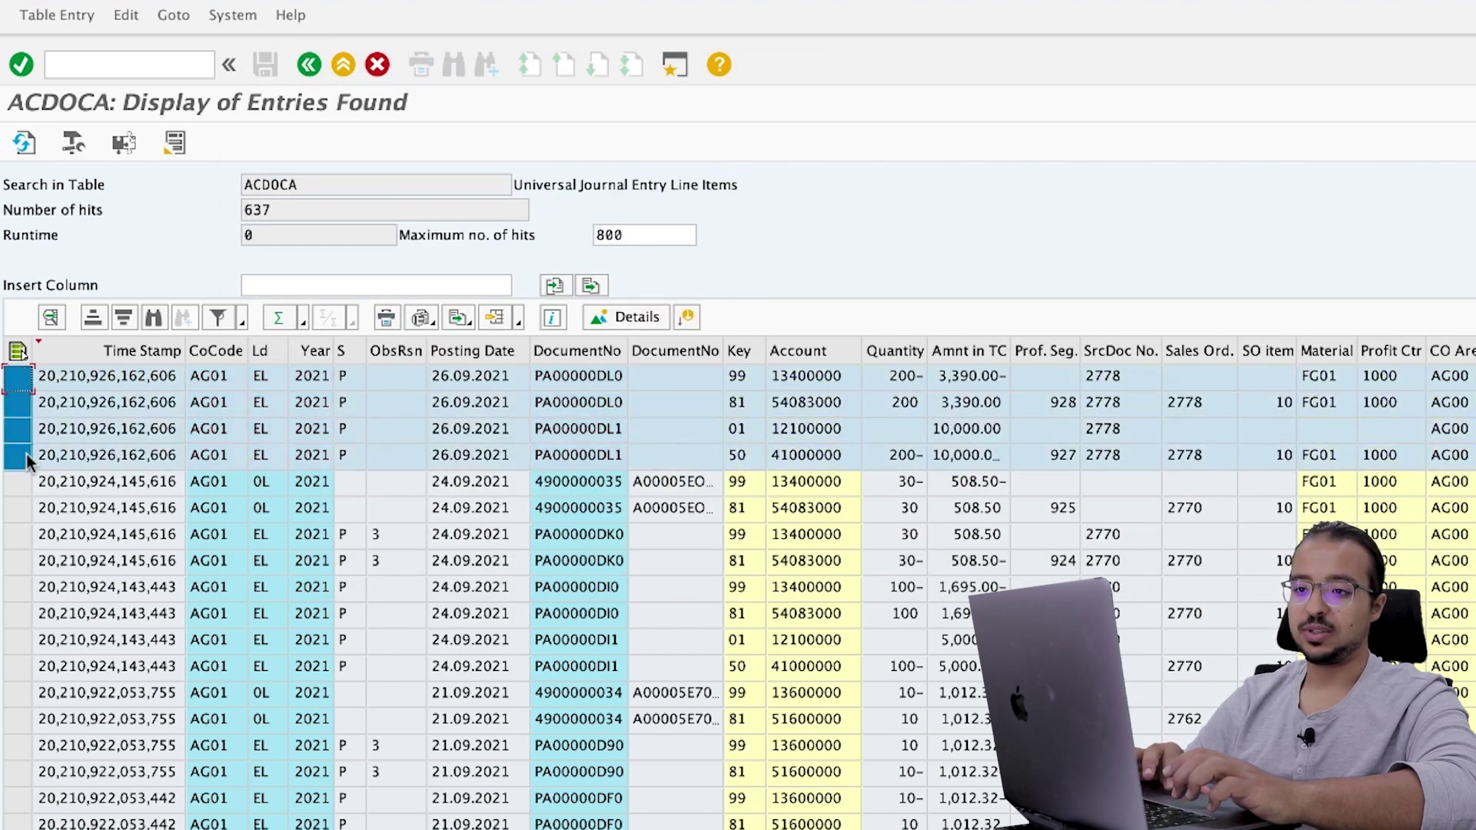
pyautogui.click(272, 376)
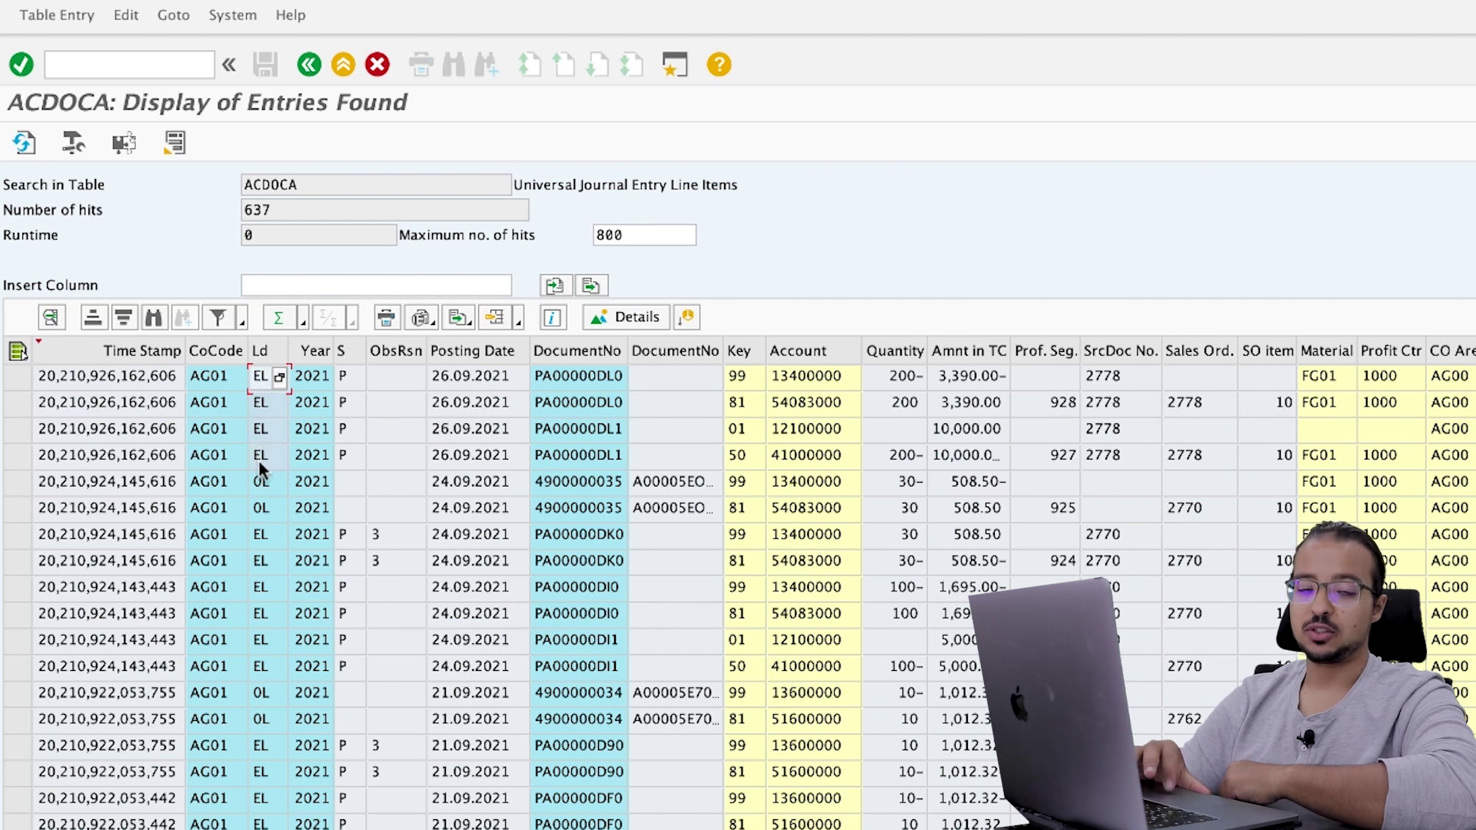
pyautogui.click(343, 348)
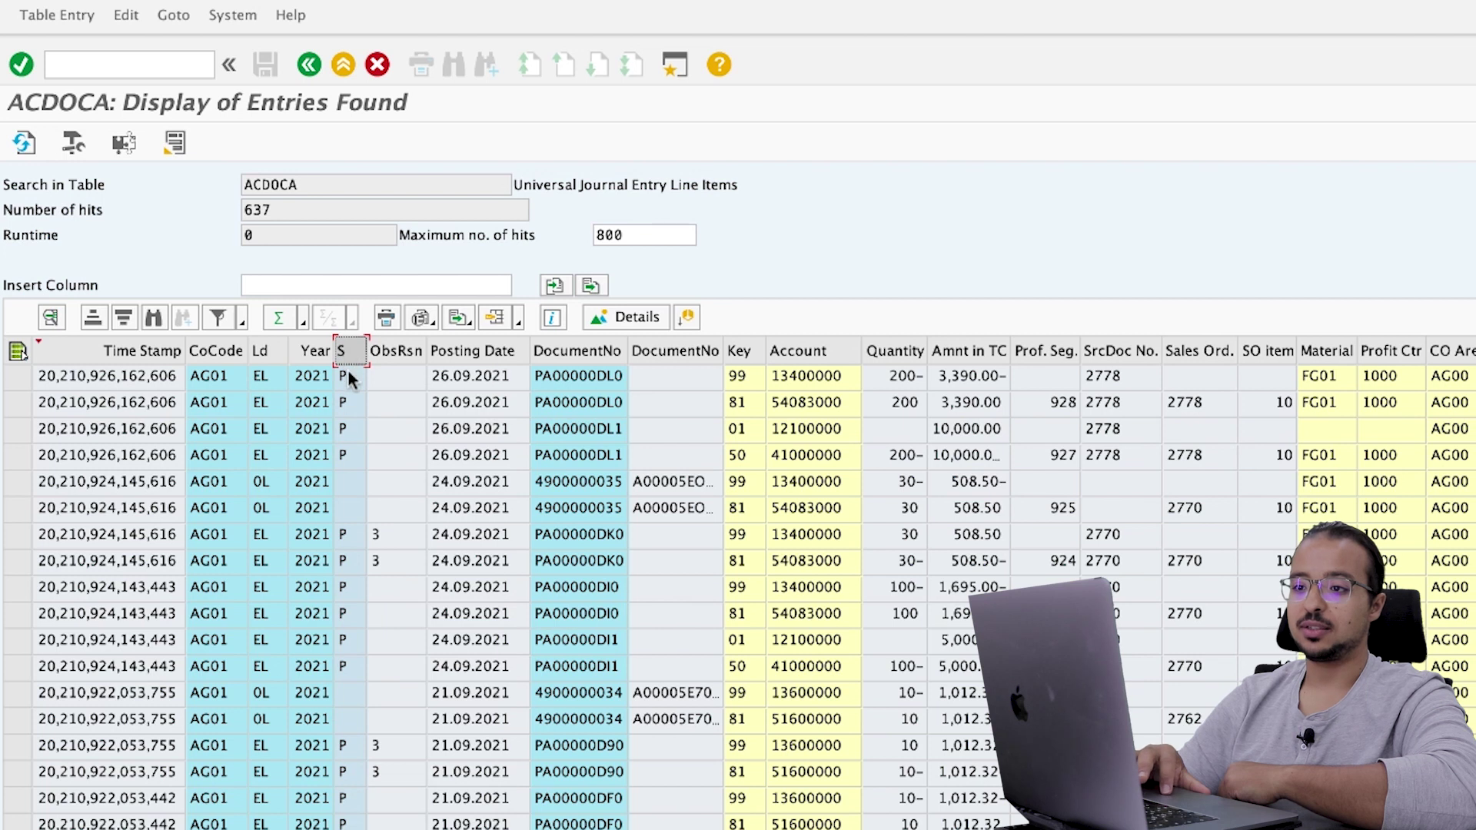
pyautogui.click(348, 375)
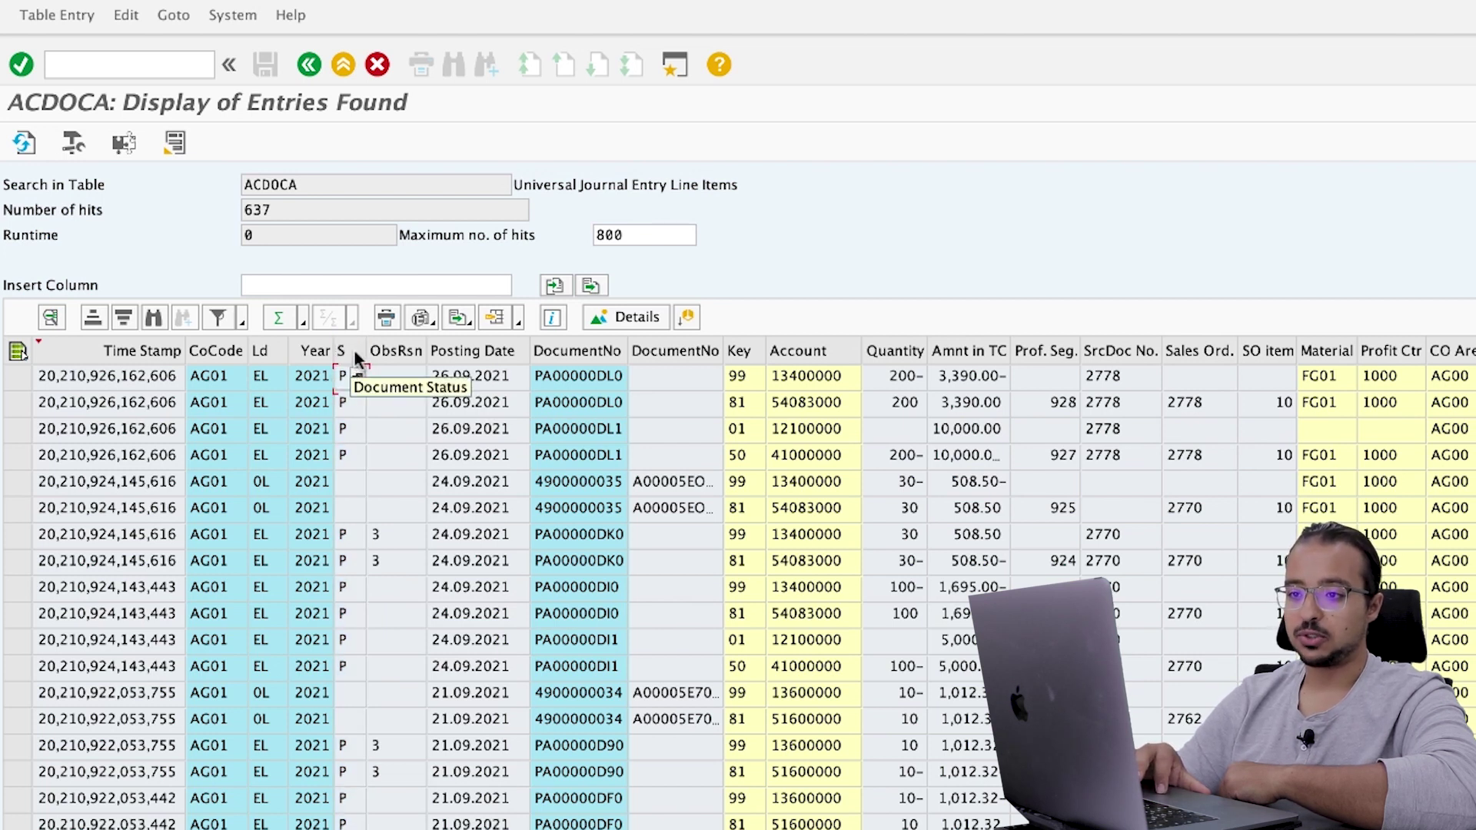
pyautogui.click(358, 379)
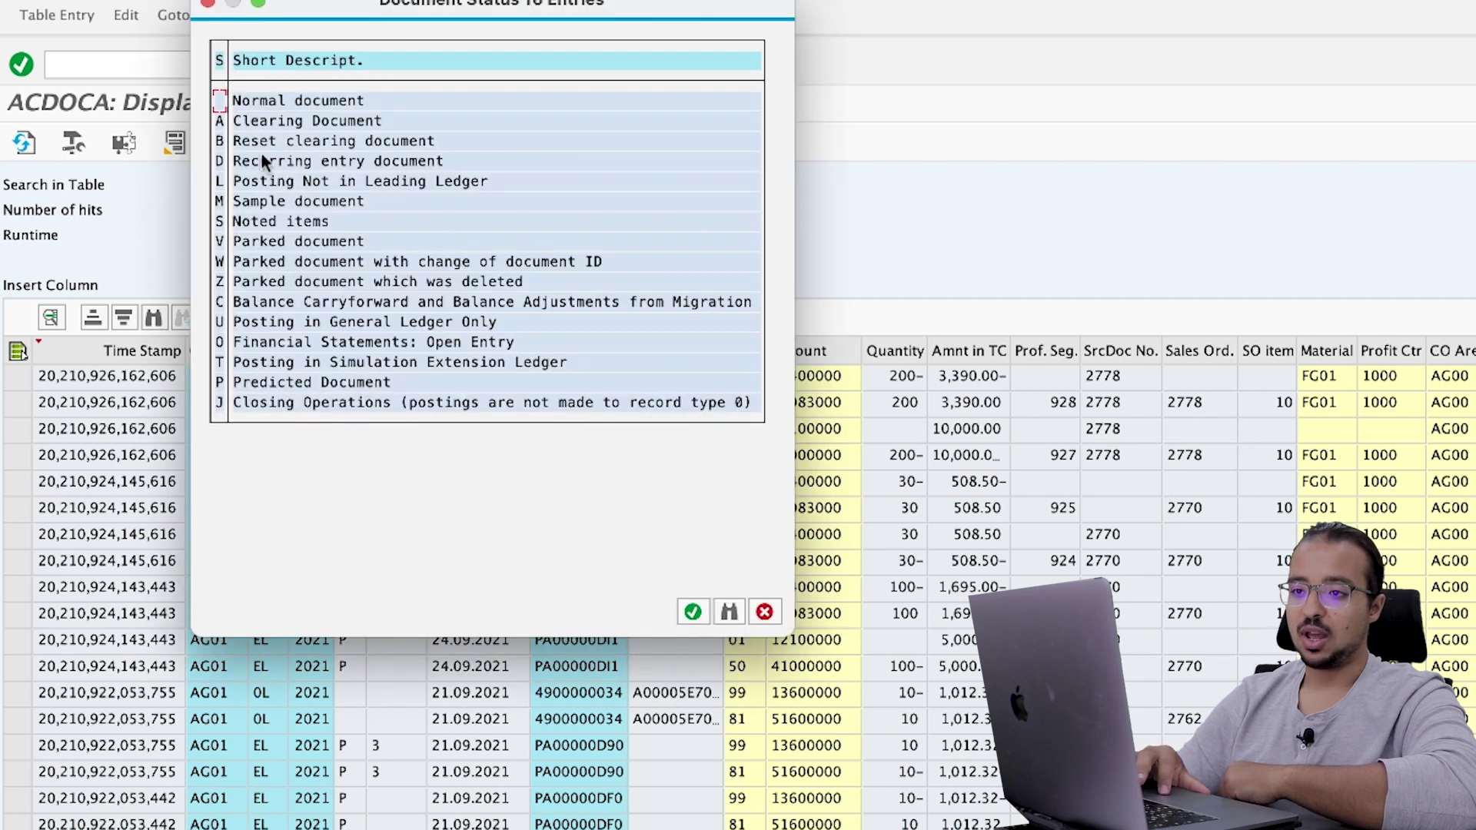
pyautogui.click(238, 385)
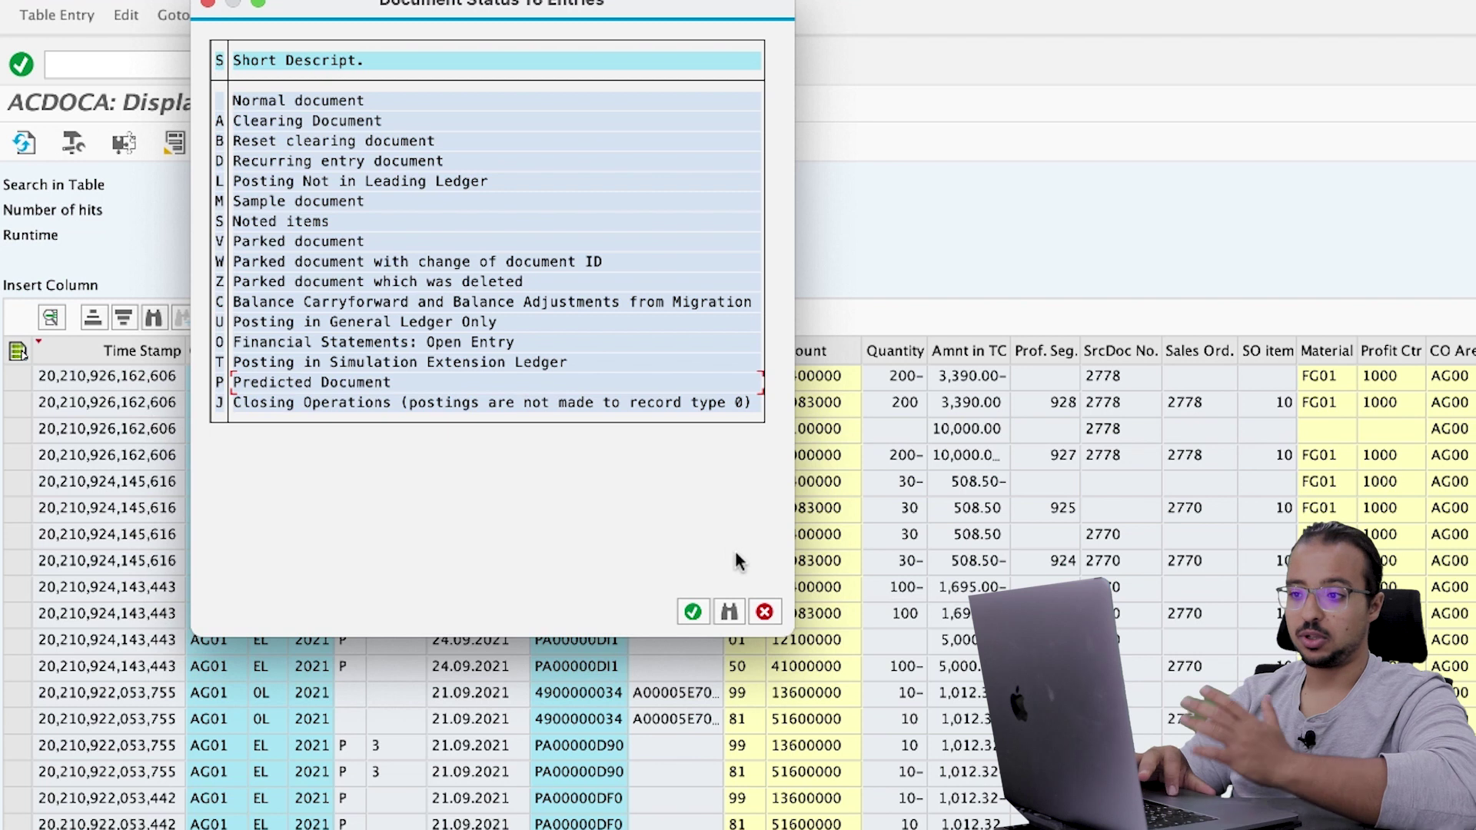
pyautogui.click(765, 612)
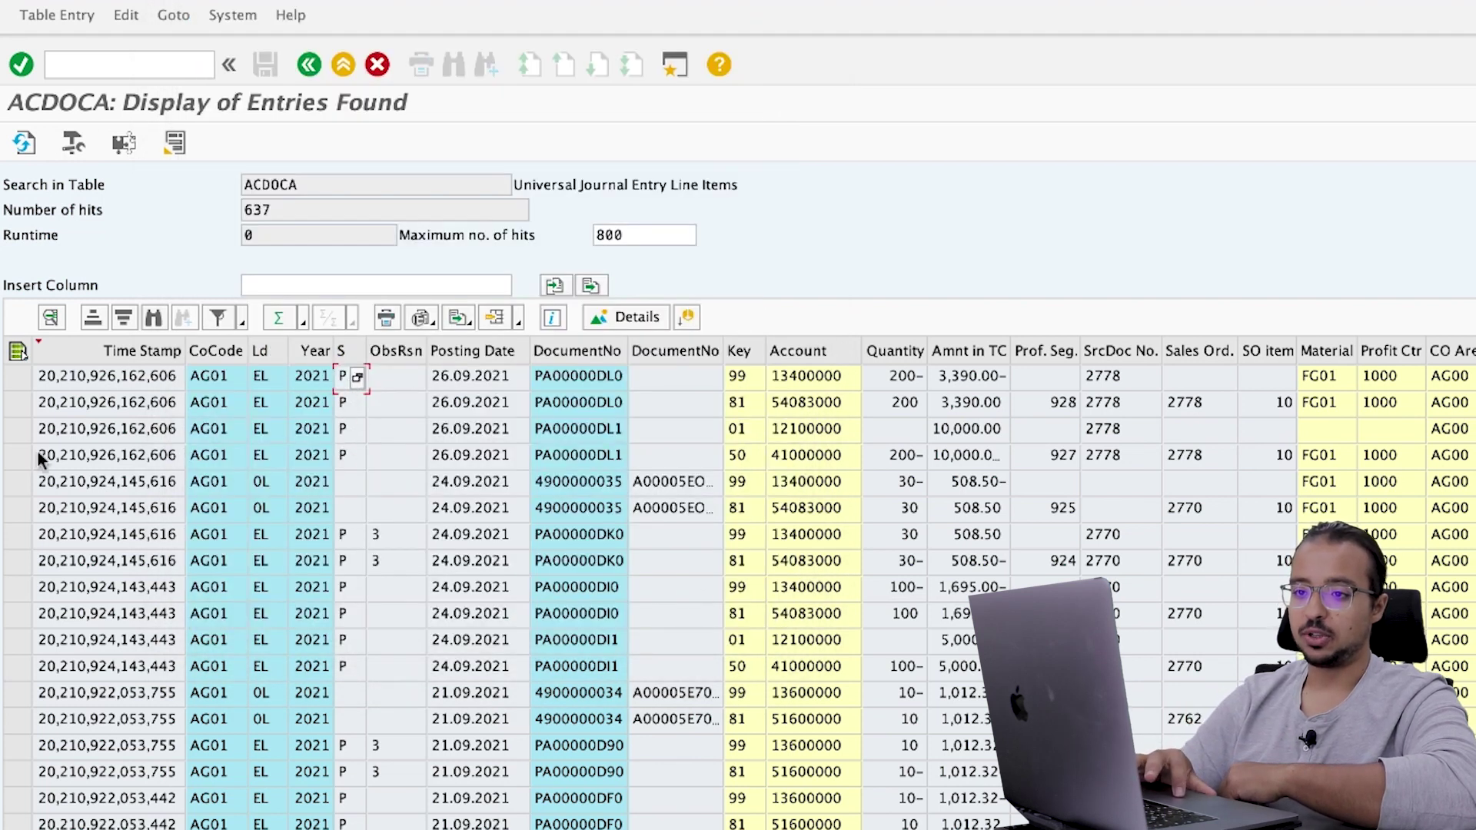
pyautogui.moveTo(17, 454); pyautogui.dragTo(17, 385)
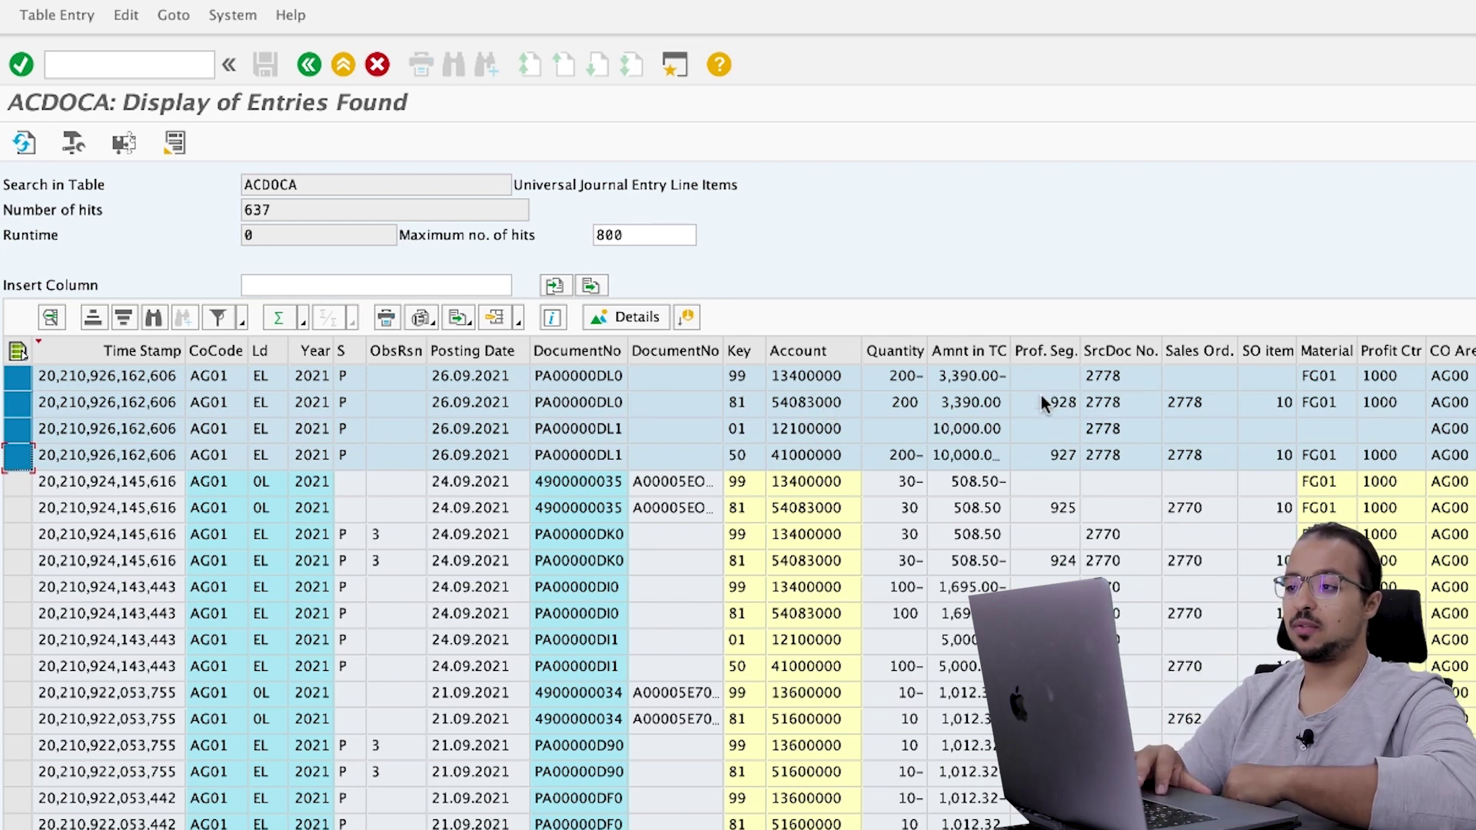
pyautogui.click(1073, 395)
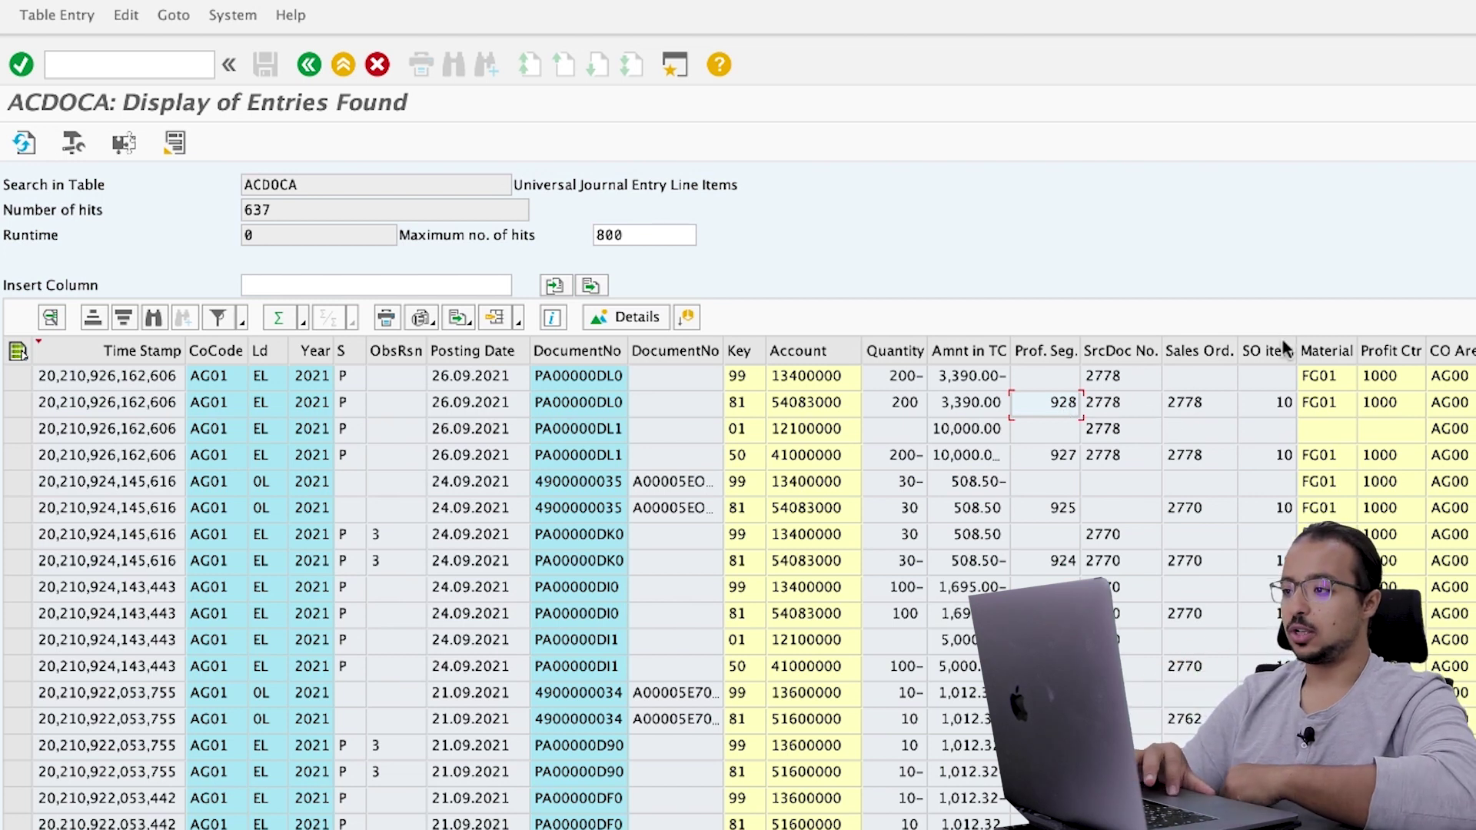
pyautogui.click(1335, 402)
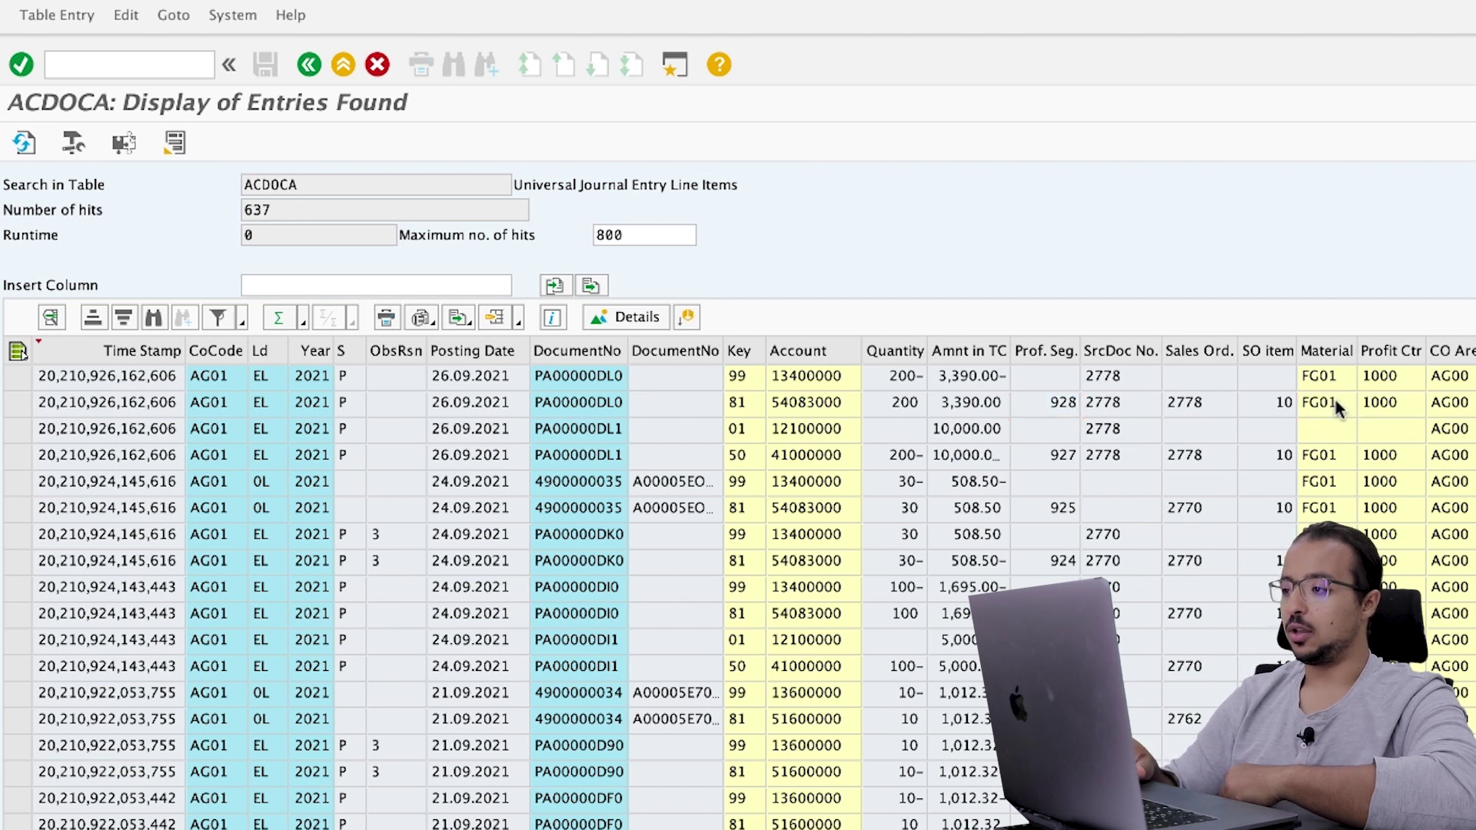
pyautogui.hscroll(5, 1334, 398)
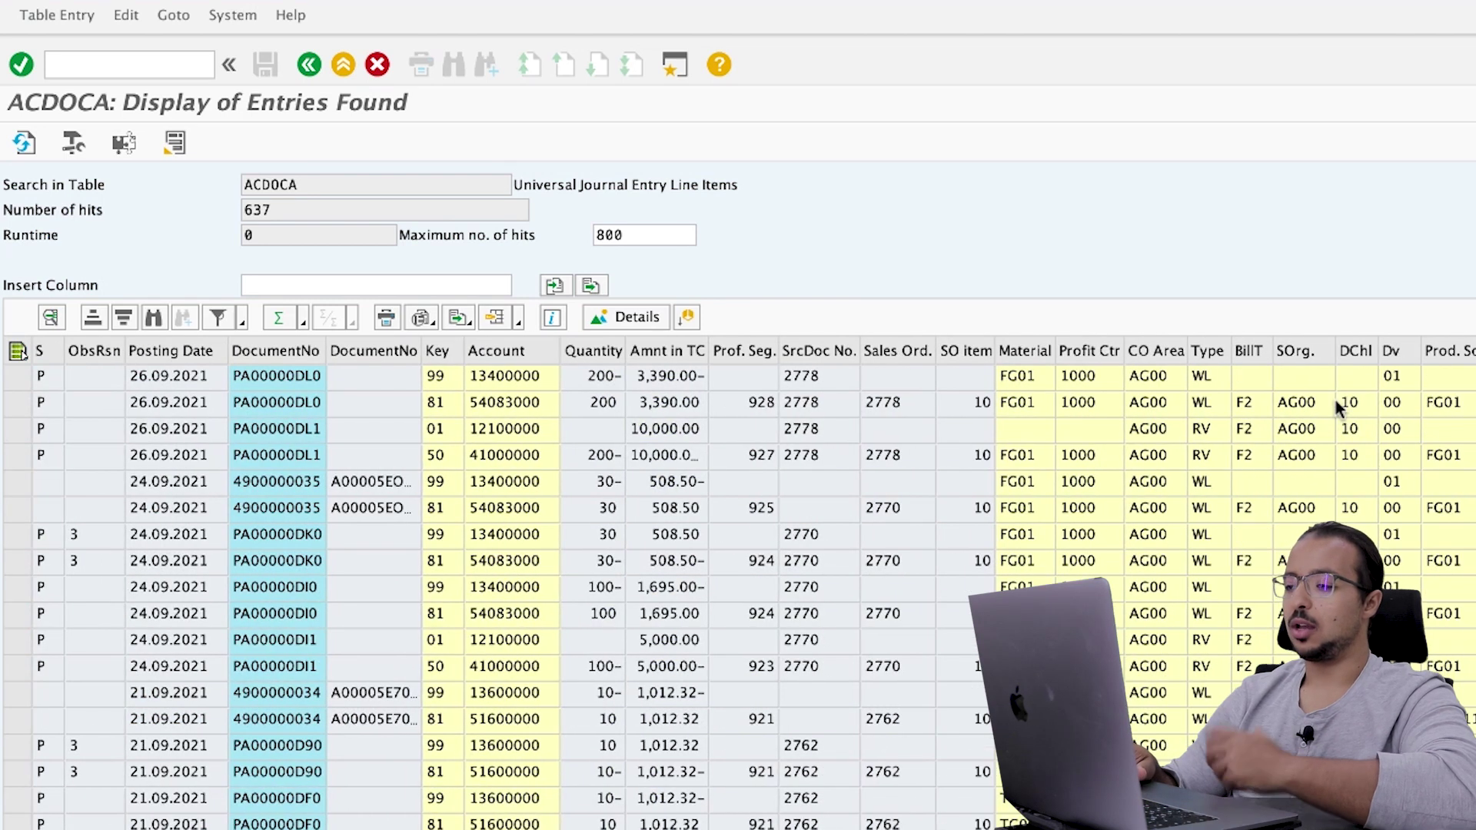
pyautogui.press('Left')
pyautogui.press('Left')
pyautogui.press('Left')
pyautogui.press('Left')
pyautogui.press('Left')
pyautogui.press('Left')
pyautogui.press('Left')
pyautogui.press('Left')
pyautogui.press('Left')
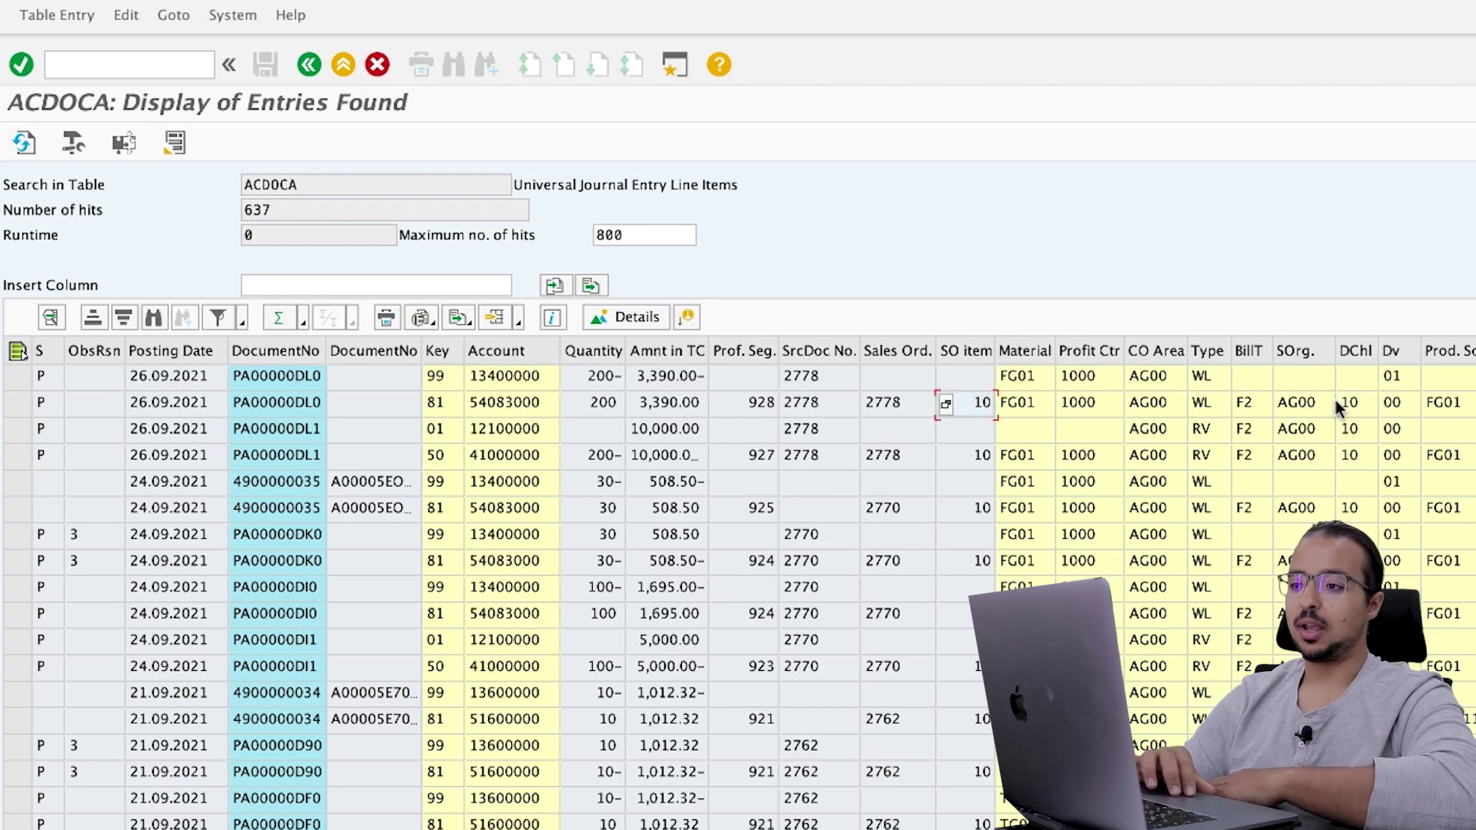
pyautogui.scroll(1, 1336, 408)
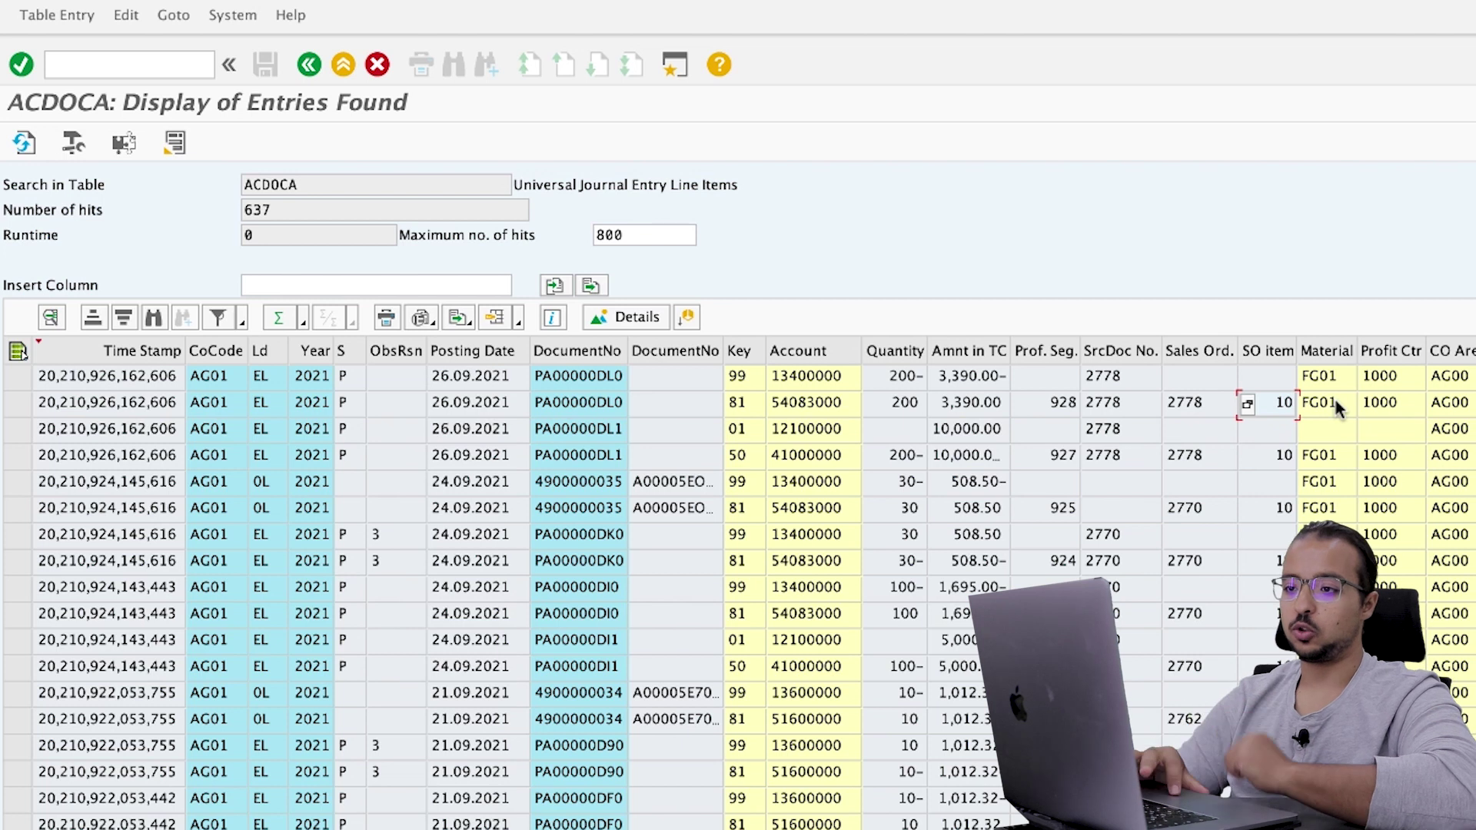
pyautogui.click(1103, 402)
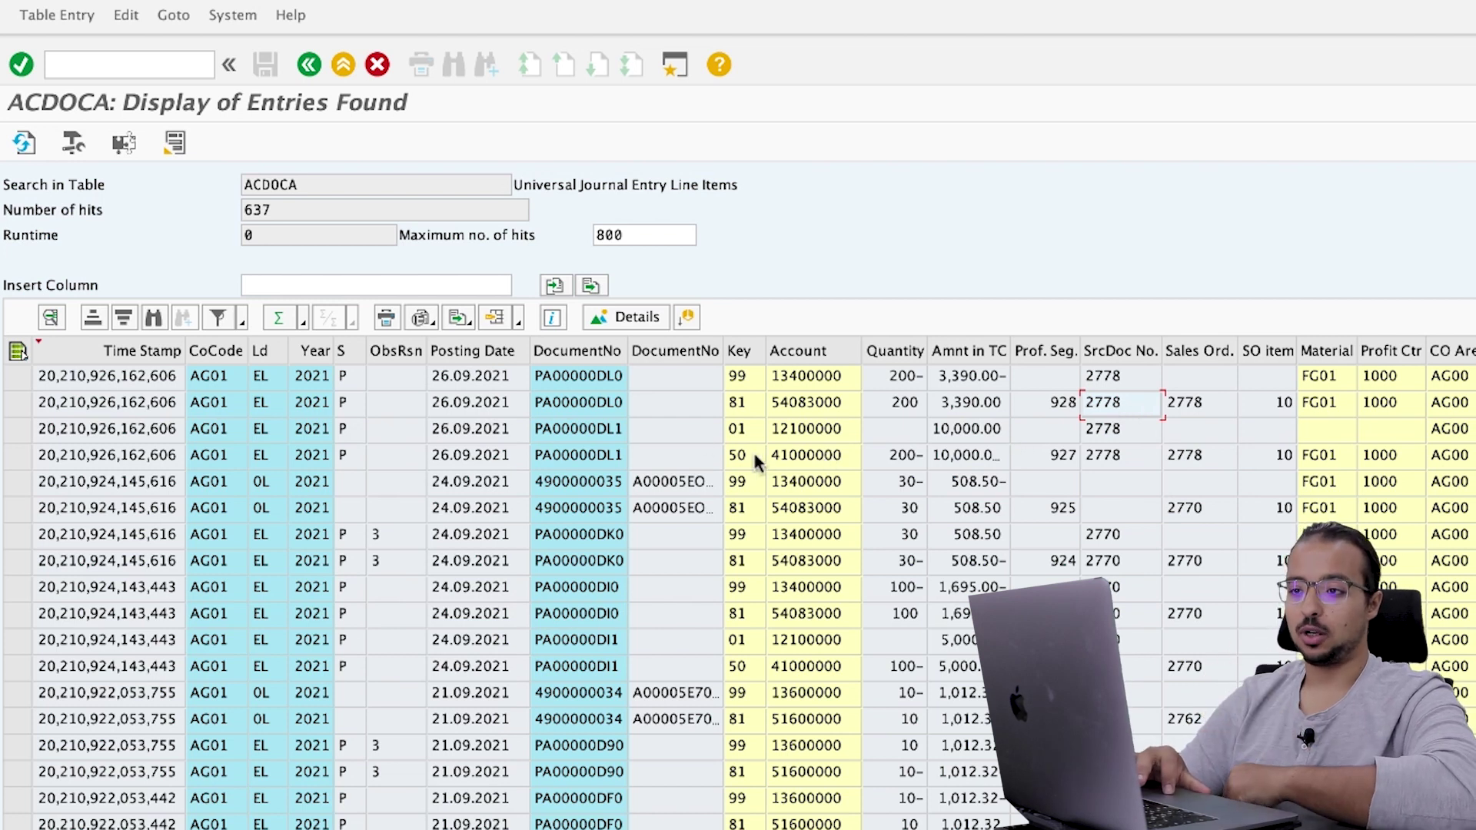
# Step: Create an outbound delivery in VL01N for order 2778 from shipping point 1710
pyautogui.hotkey('alt', 'Tab')
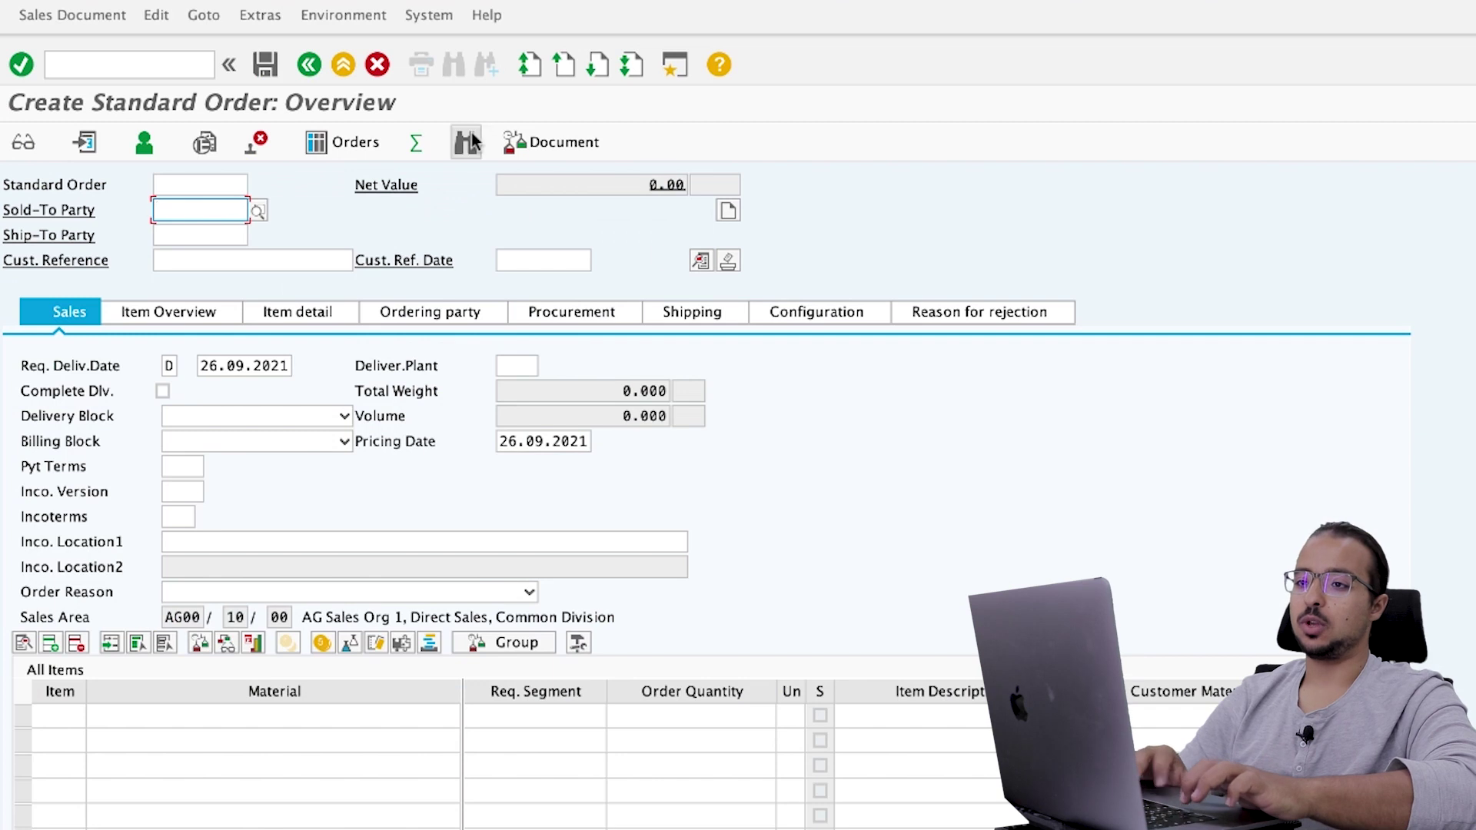
pyautogui.click(146, 67)
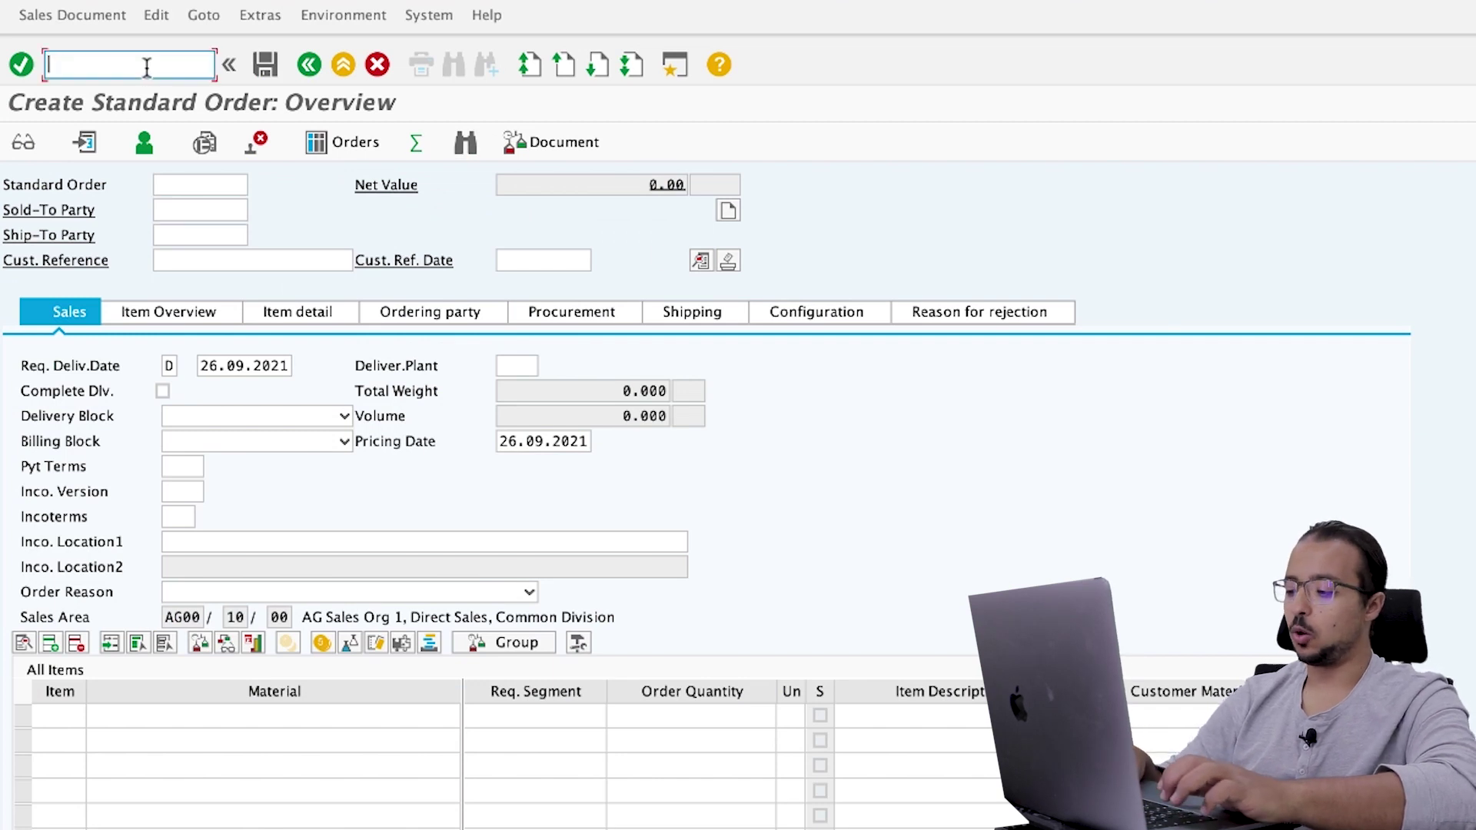
pyautogui.write('/')
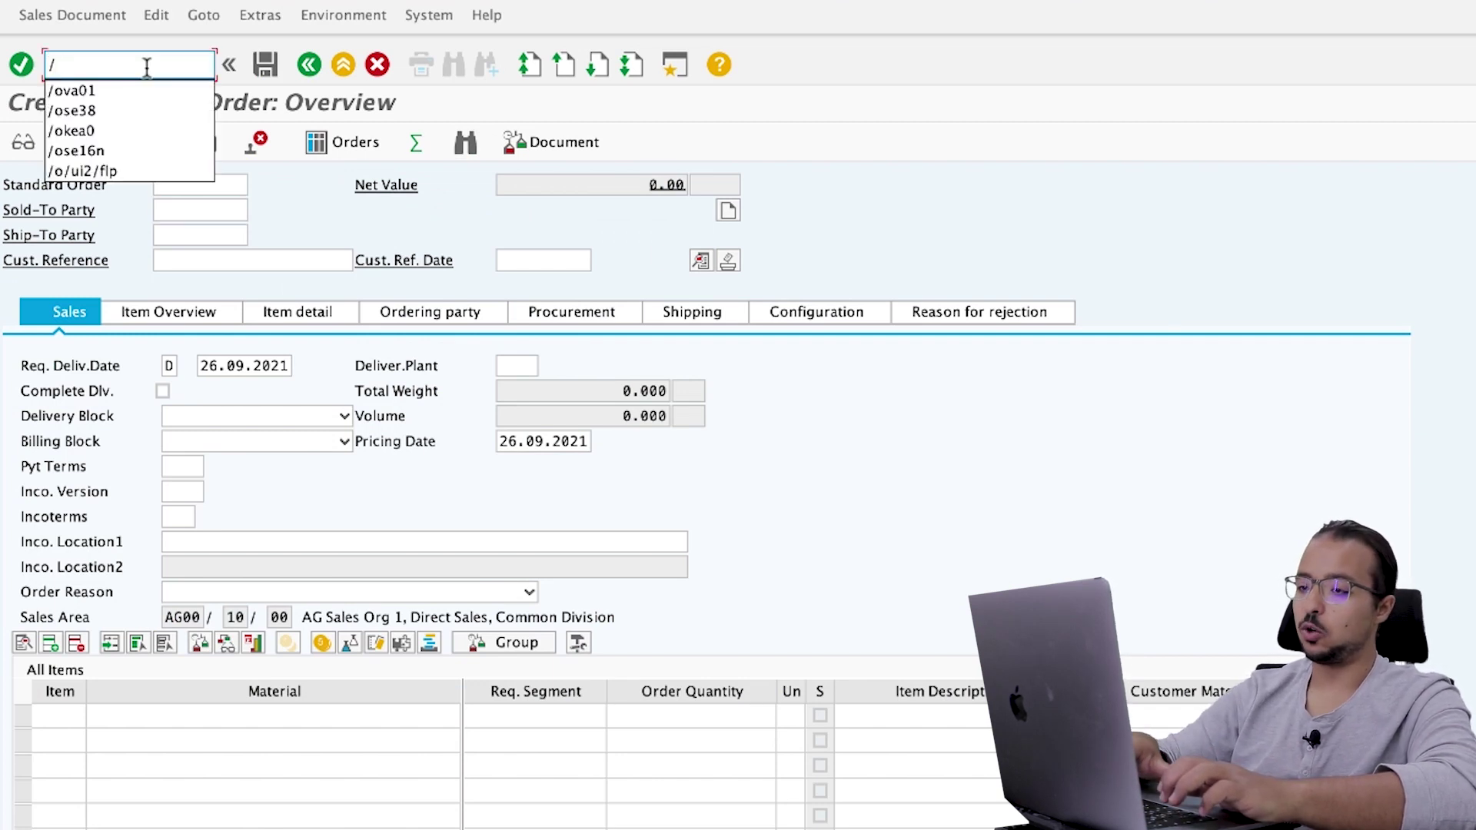
pyautogui.write('nvl01n')
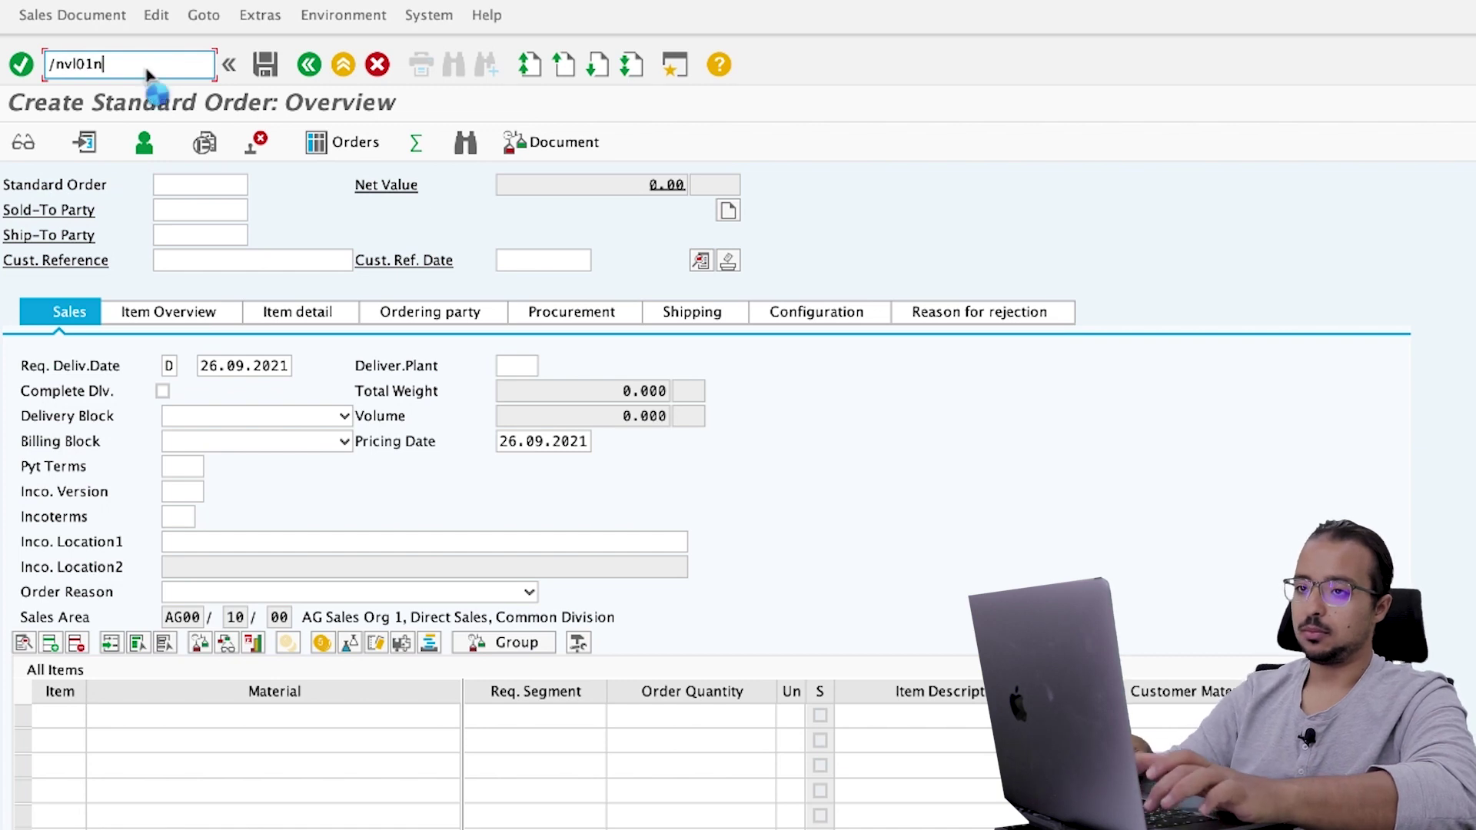
pyautogui.press('Return')
pyautogui.click(233, 235)
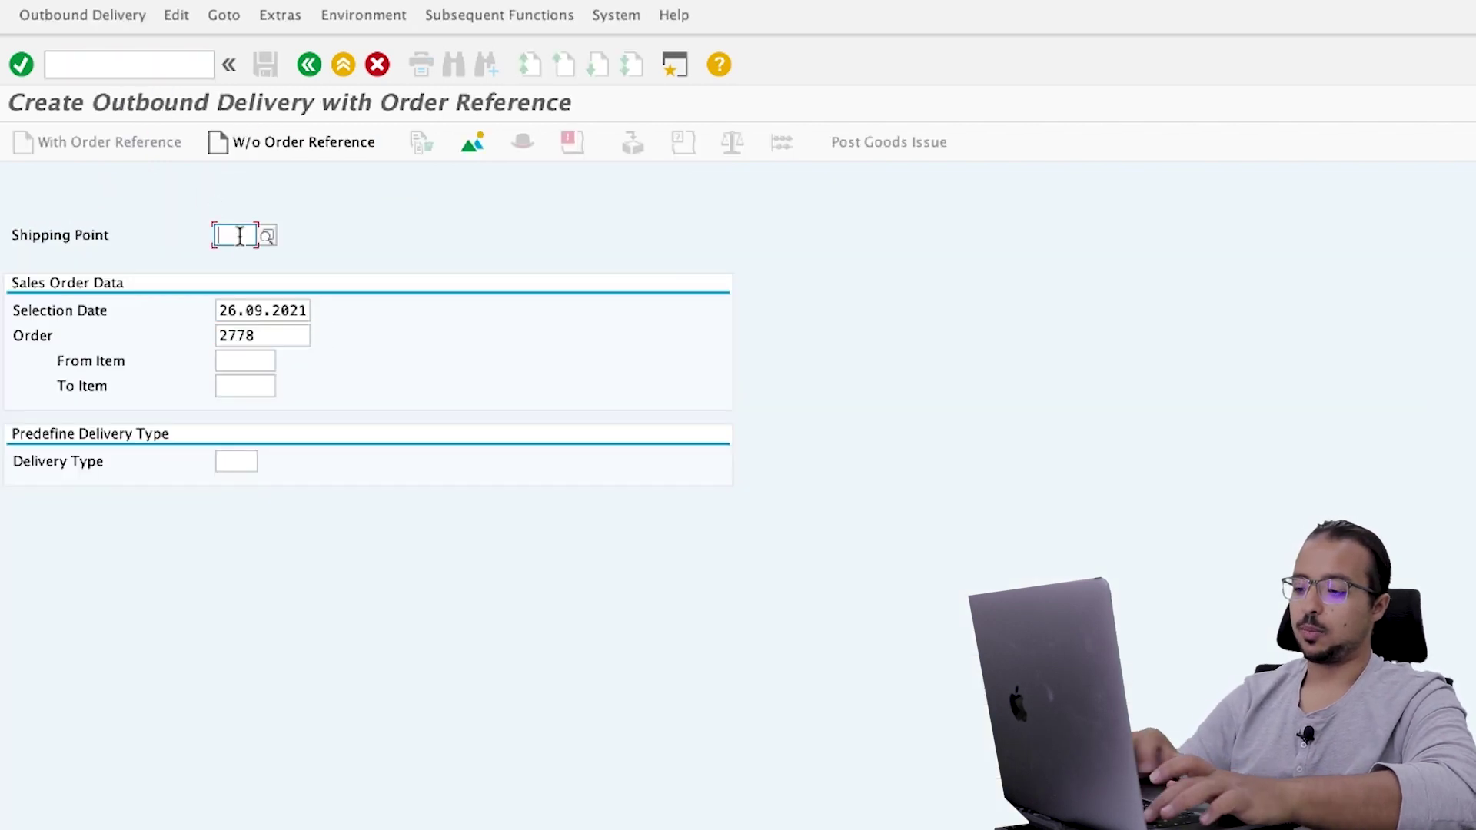
pyautogui.write('1710')
pyautogui.press('Return')
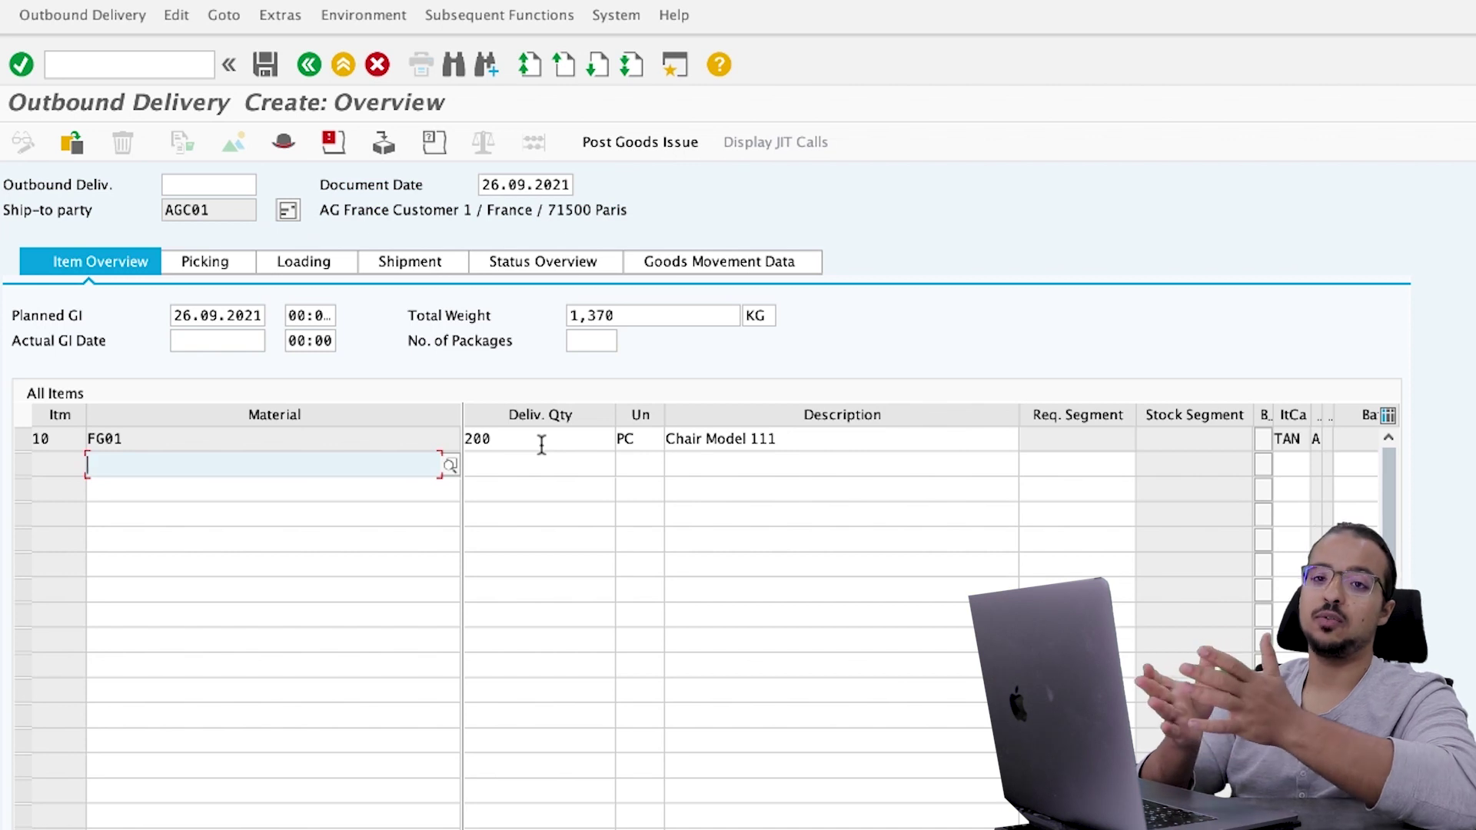
# Step: Reduce item 10's delivery quantity from 200 to 50 and pick all 50
pyautogui.moveTo(542, 444); pyautogui.dragTo(456, 452)
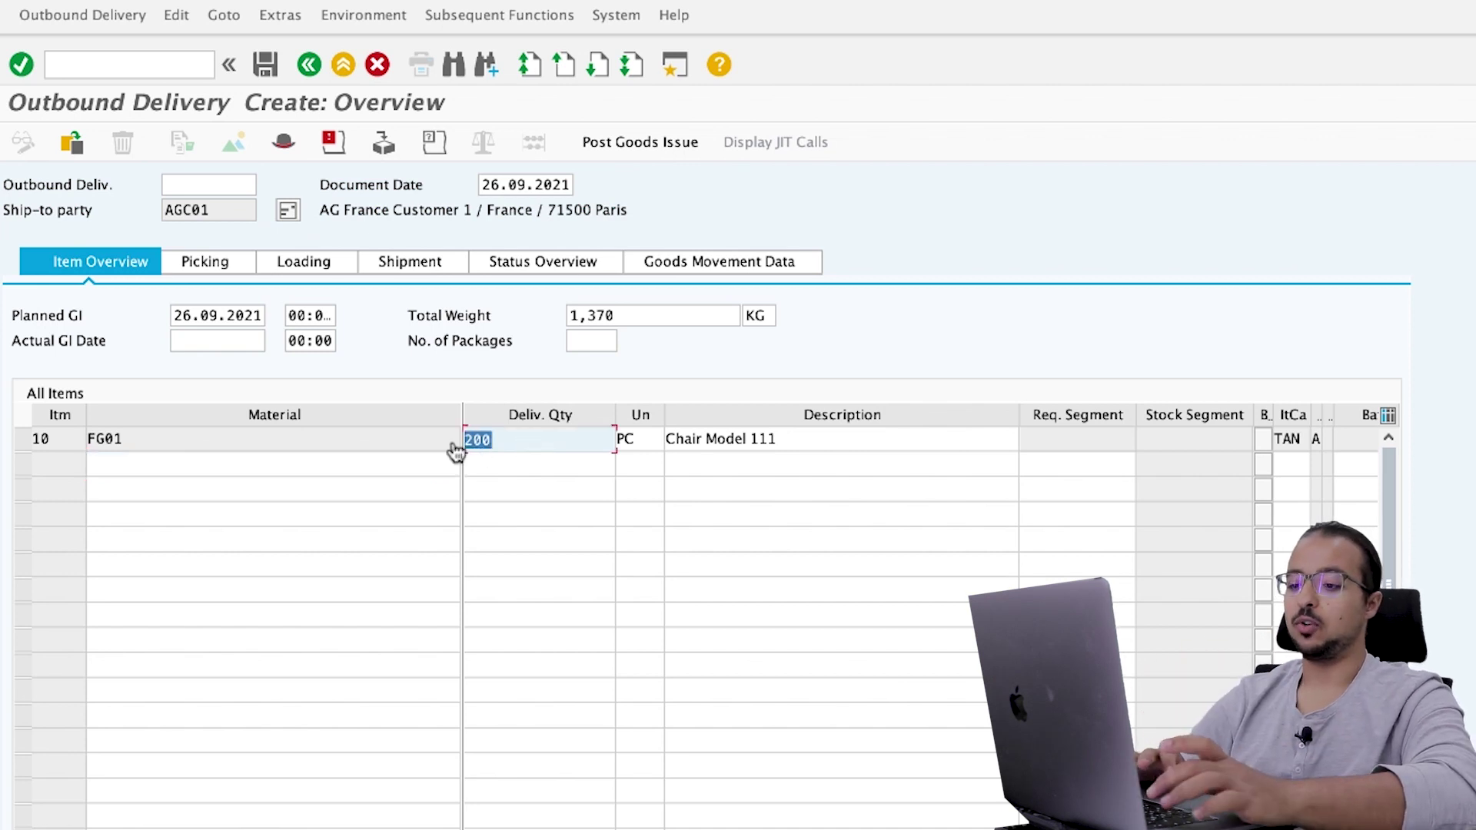
pyautogui.write('50')
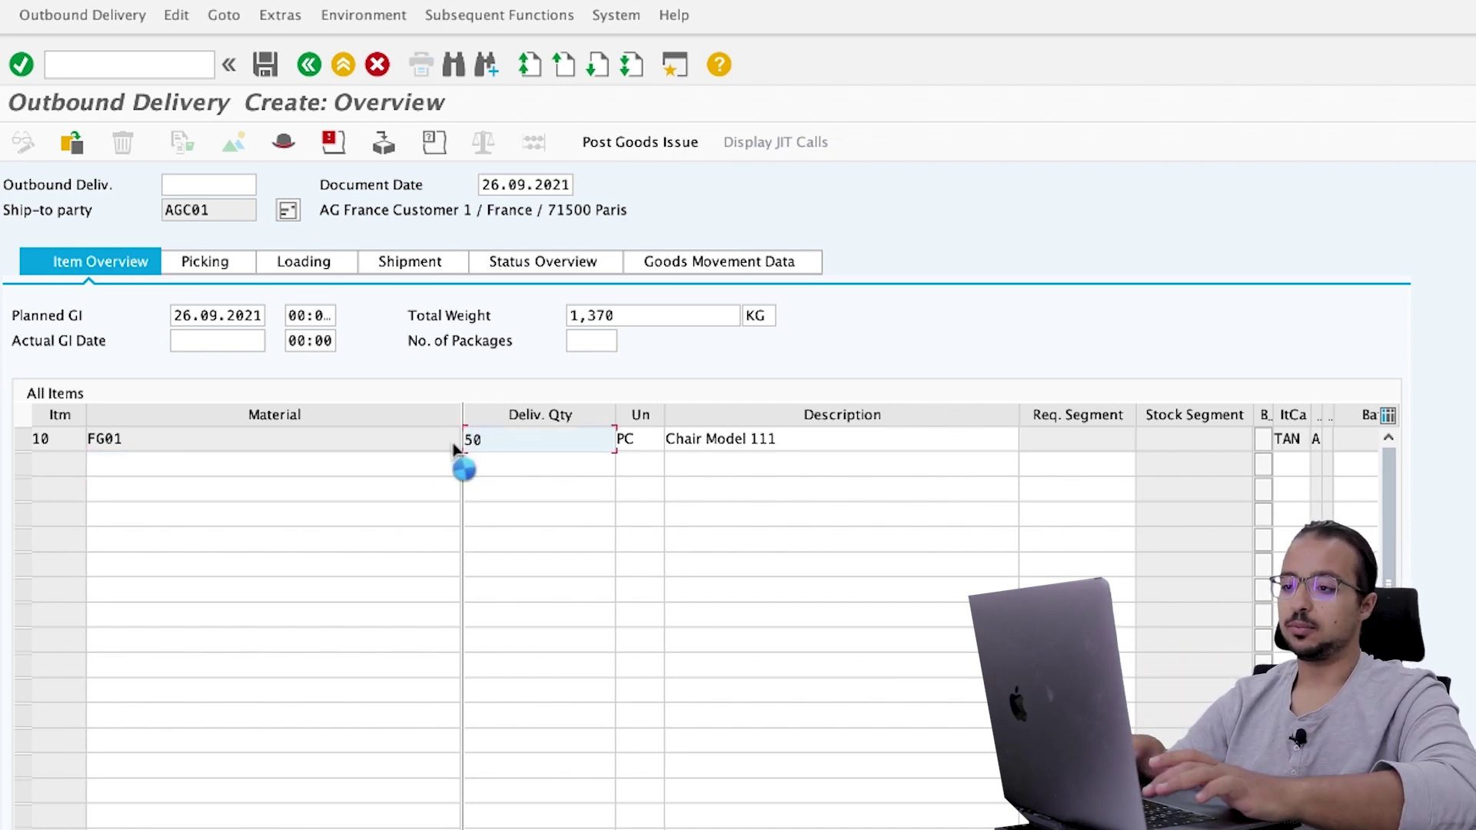
pyautogui.press('Return')
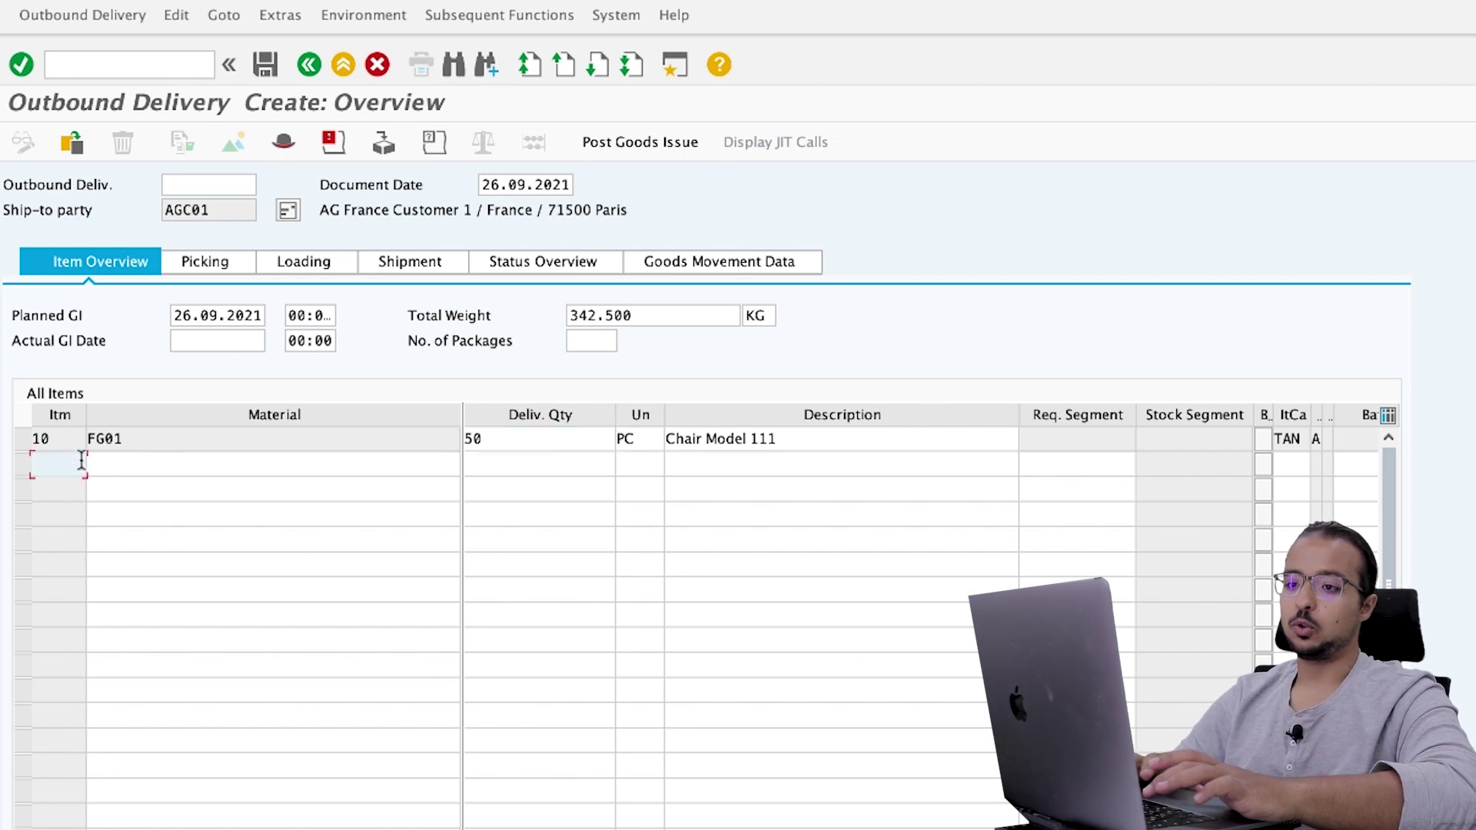
pyautogui.click(21, 440)
pyautogui.click(222, 261)
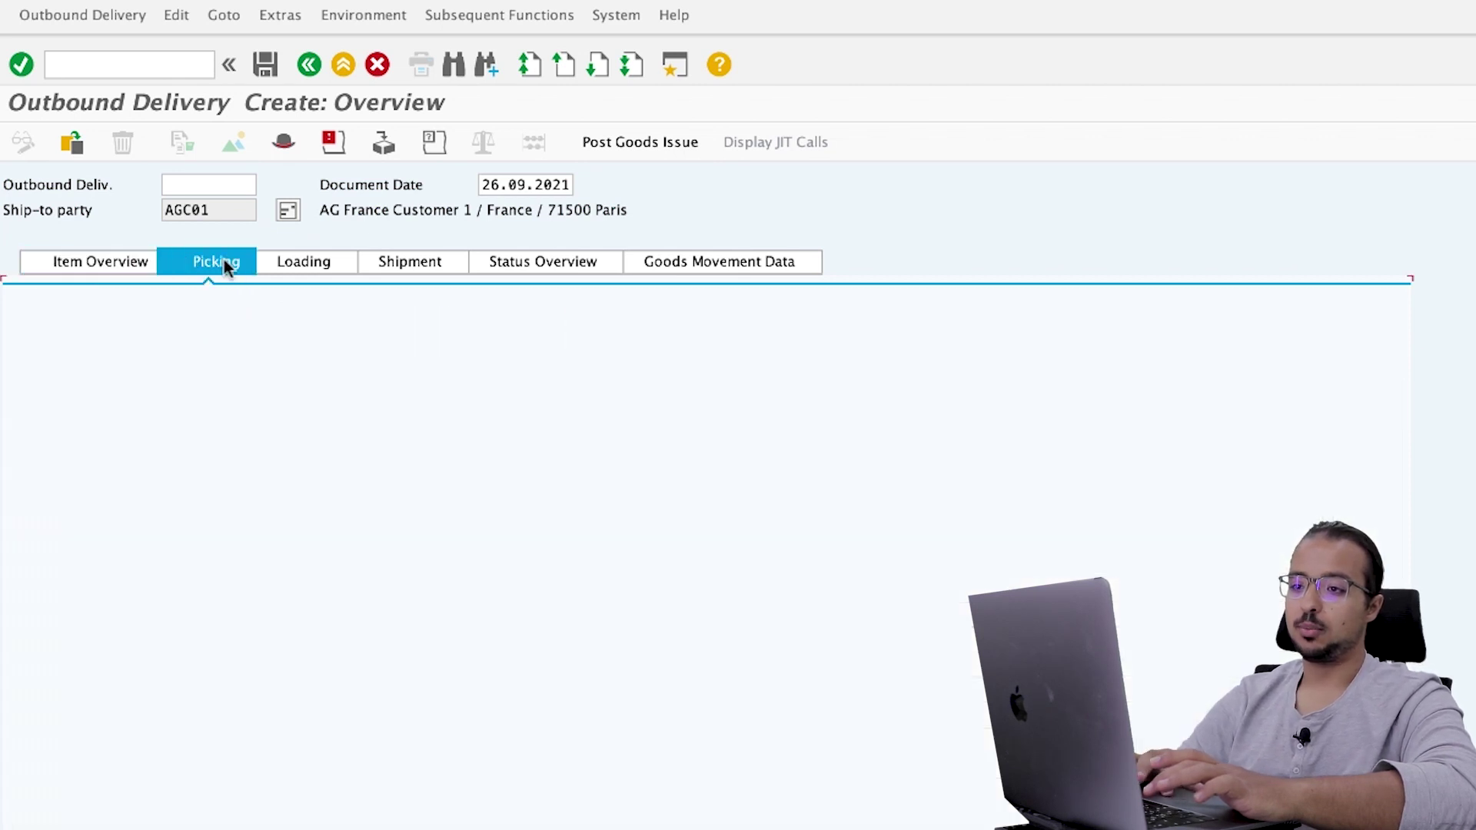
pyautogui.click(954, 440)
pyautogui.write('5')
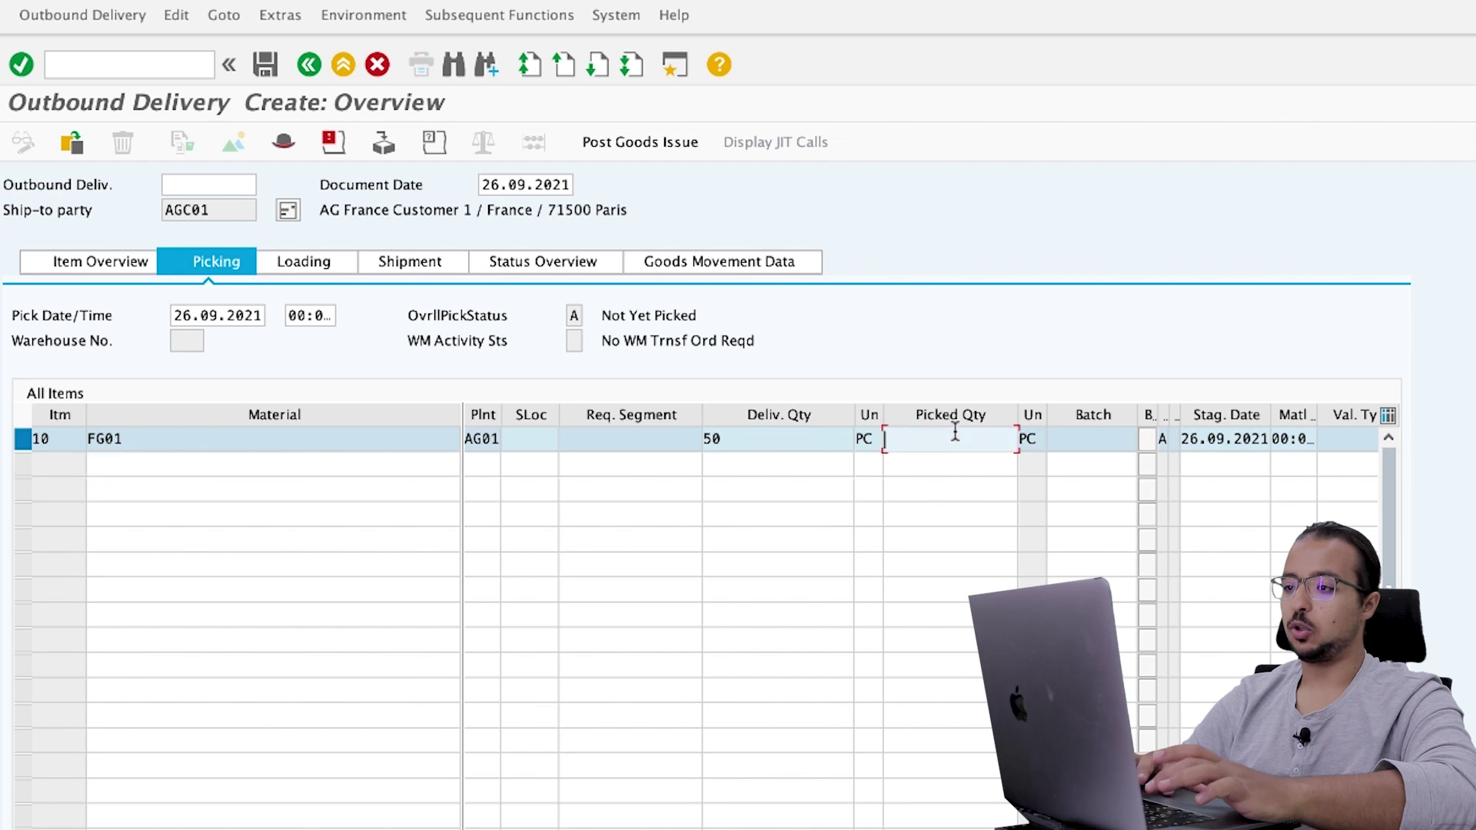
pyautogui.write('0')
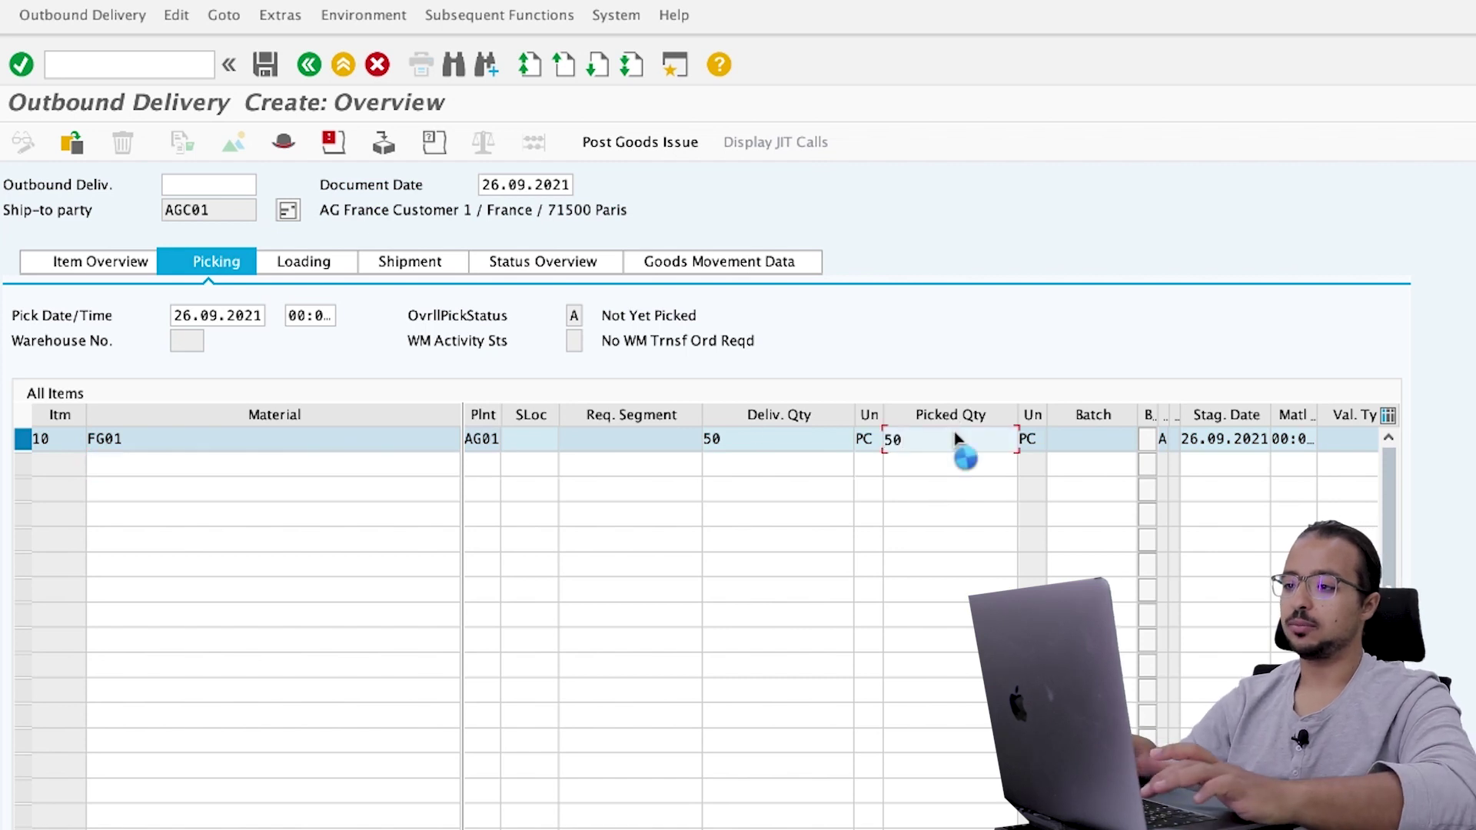
pyautogui.press('Return')
# Step: Set storage location 171B on item 10 and post the goods issue
pyautogui.click(527, 436)
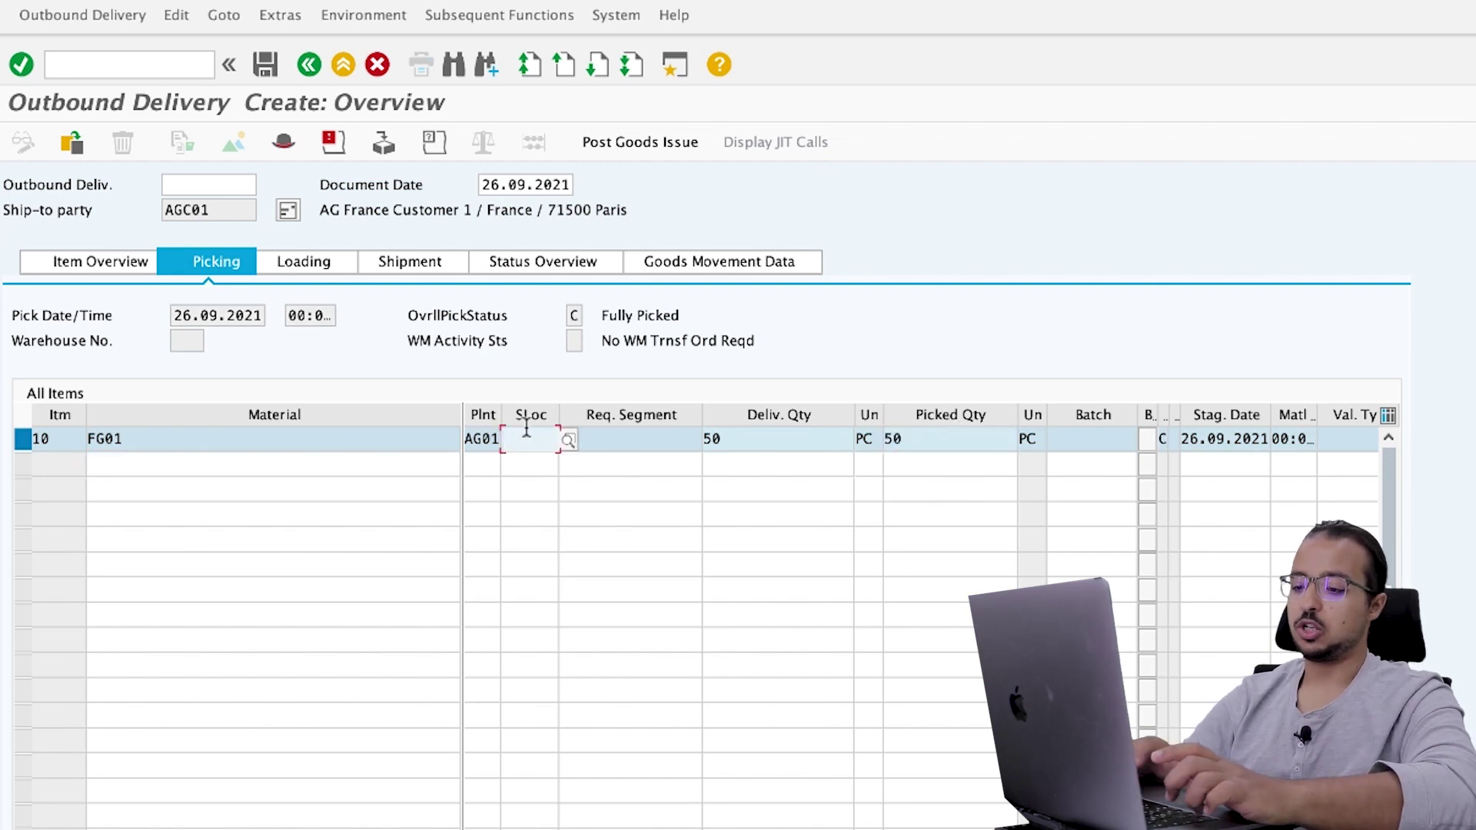
pyautogui.write('171B')
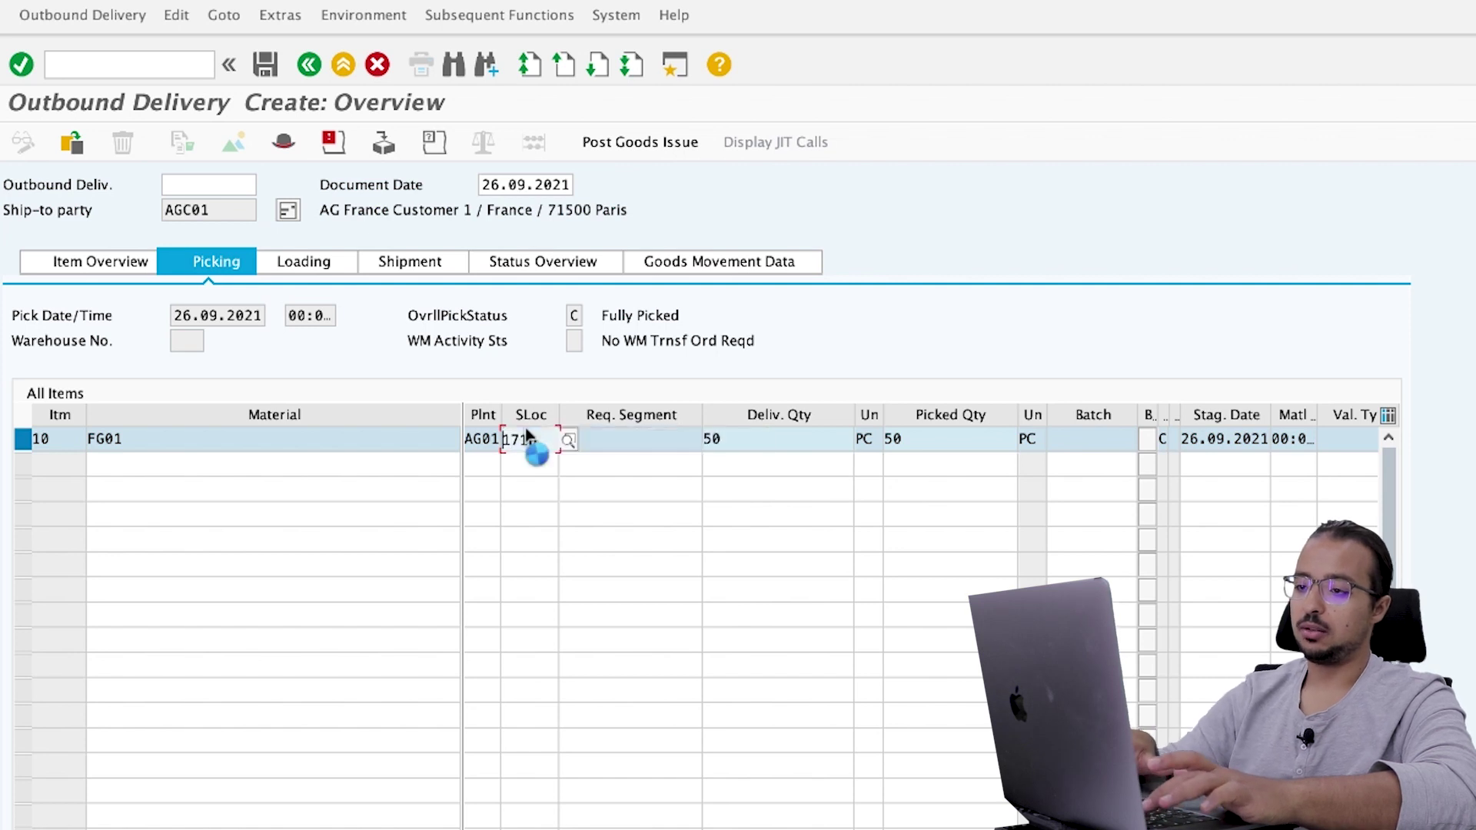
pyautogui.click(643, 141)
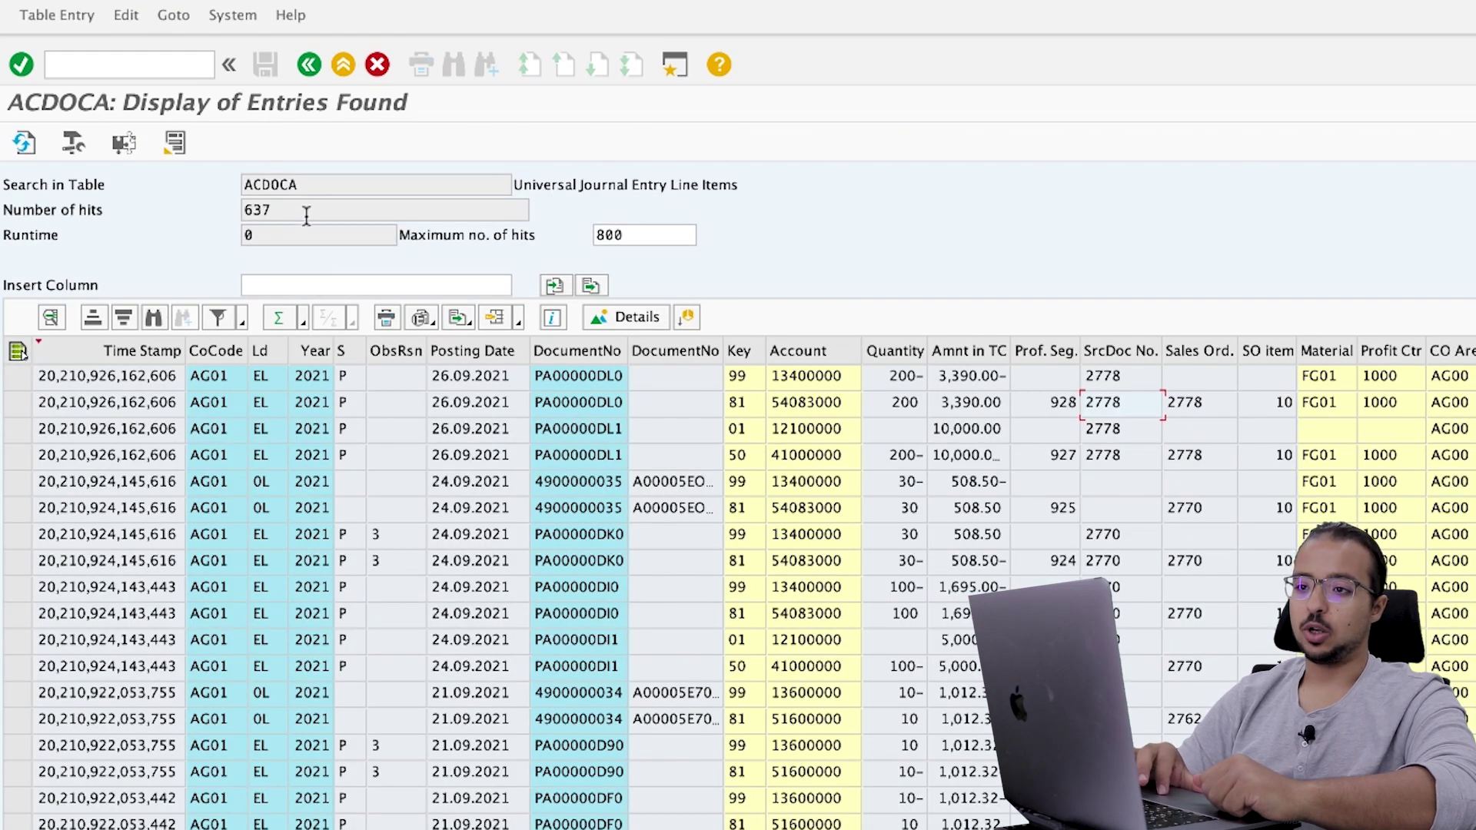
# Step: Refresh the ACDOCA list from 637 to 641 hits and select the four new goods-issue rows
pyautogui.moveTo(304, 214); pyautogui.dragTo(216, 212)
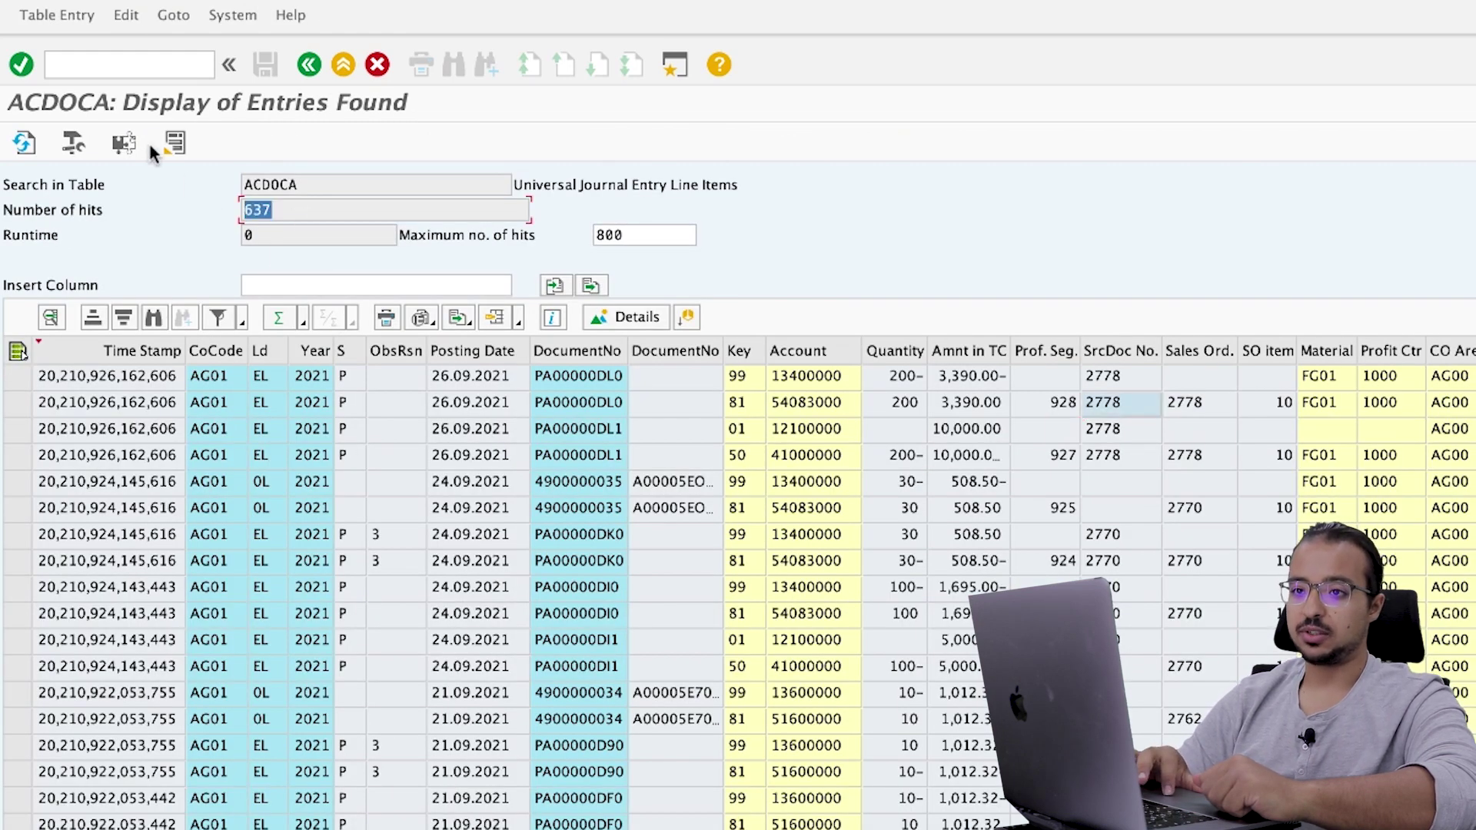
pyautogui.click(24, 143)
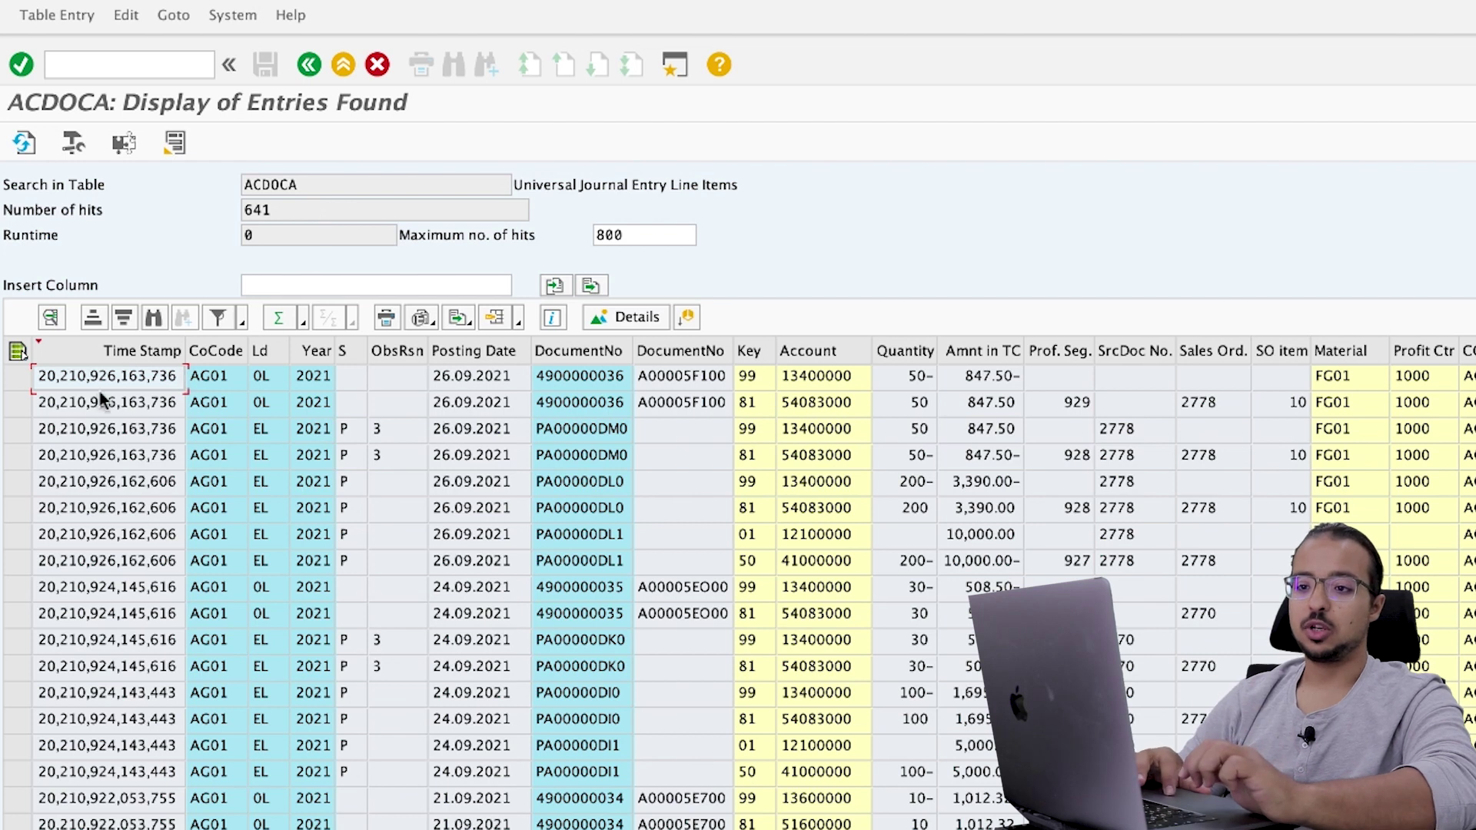
pyautogui.click(23, 378)
pyautogui.moveTo(23, 382); pyautogui.dragTo(21, 456)
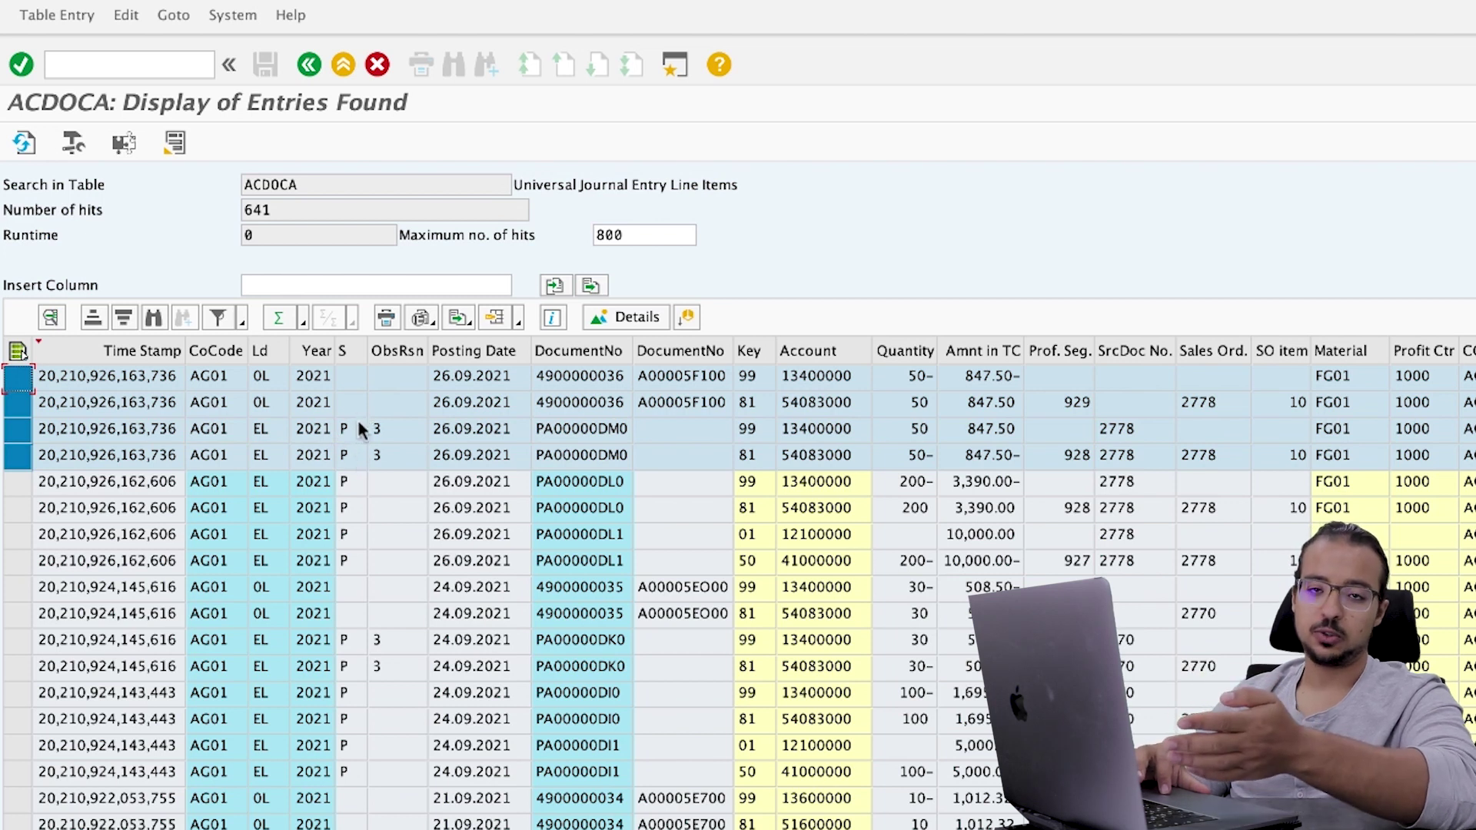
# Step: Compare the two actual 0L rows with the two predicted EL rows and inspect obsolete reason 3
pyautogui.click(347, 382)
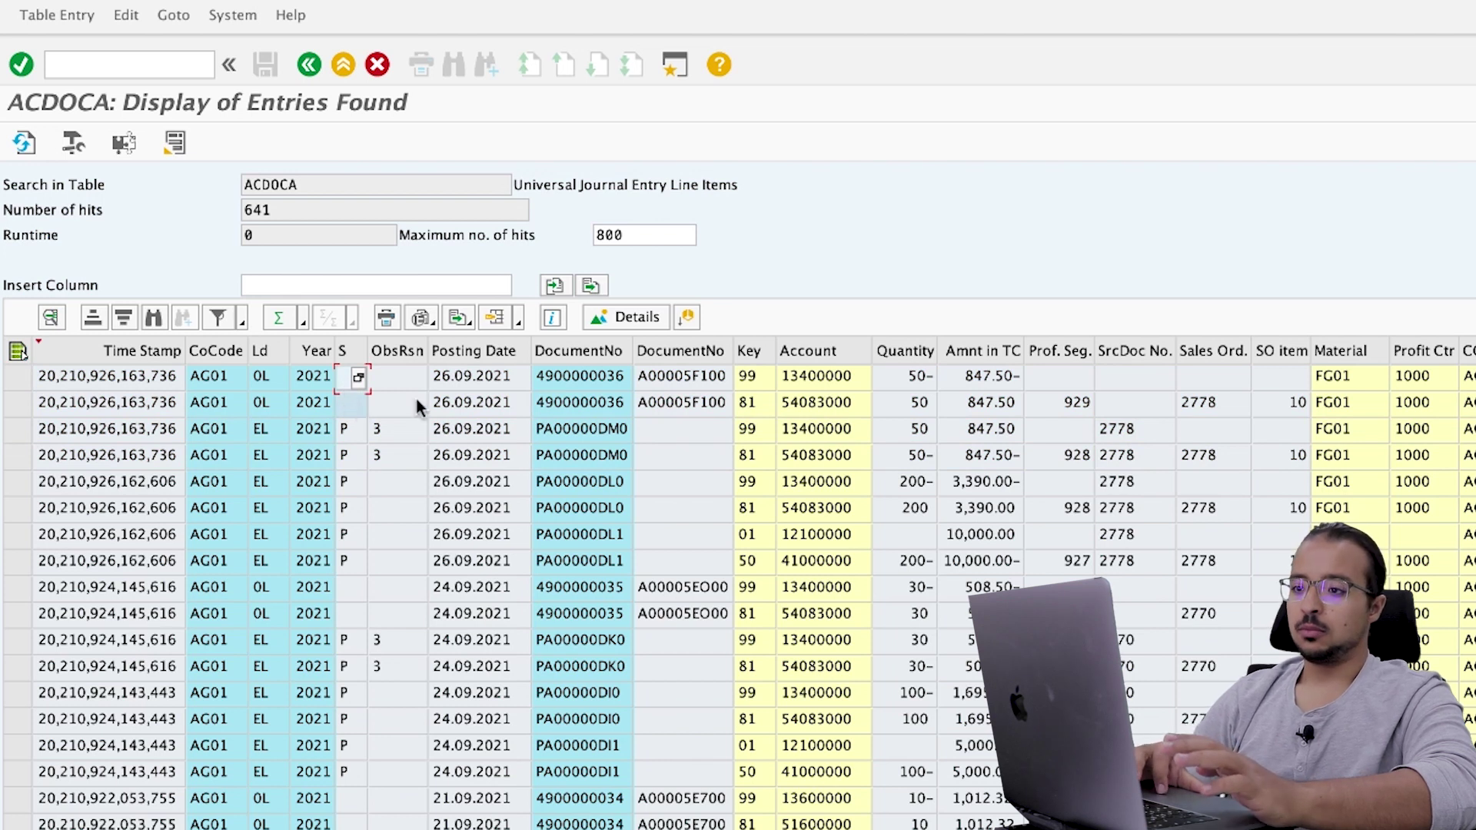
pyautogui.moveTo(26, 385); pyautogui.dragTo(25, 403)
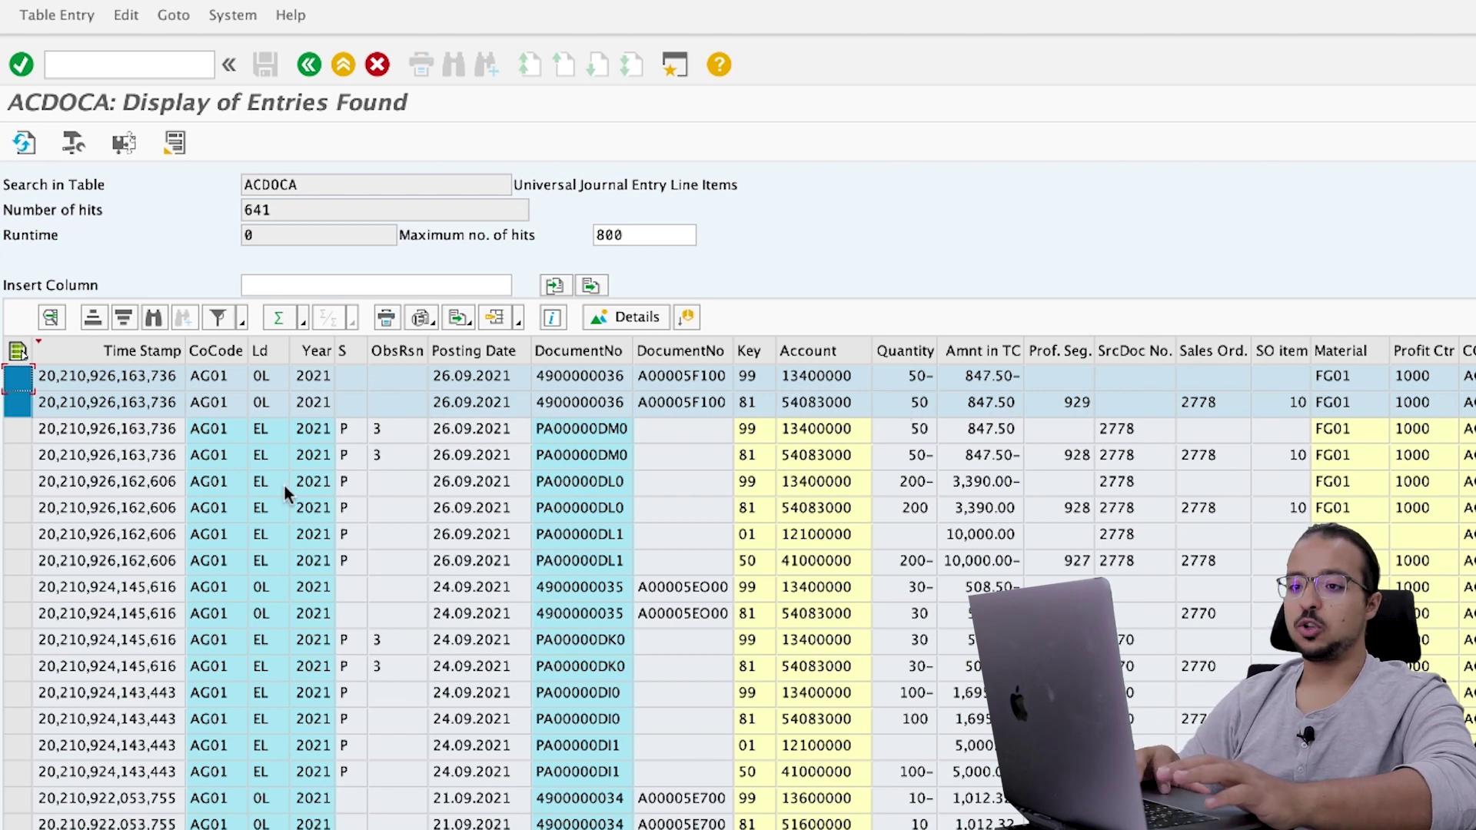
pyautogui.moveTo(18, 428); pyautogui.dragTo(23, 462)
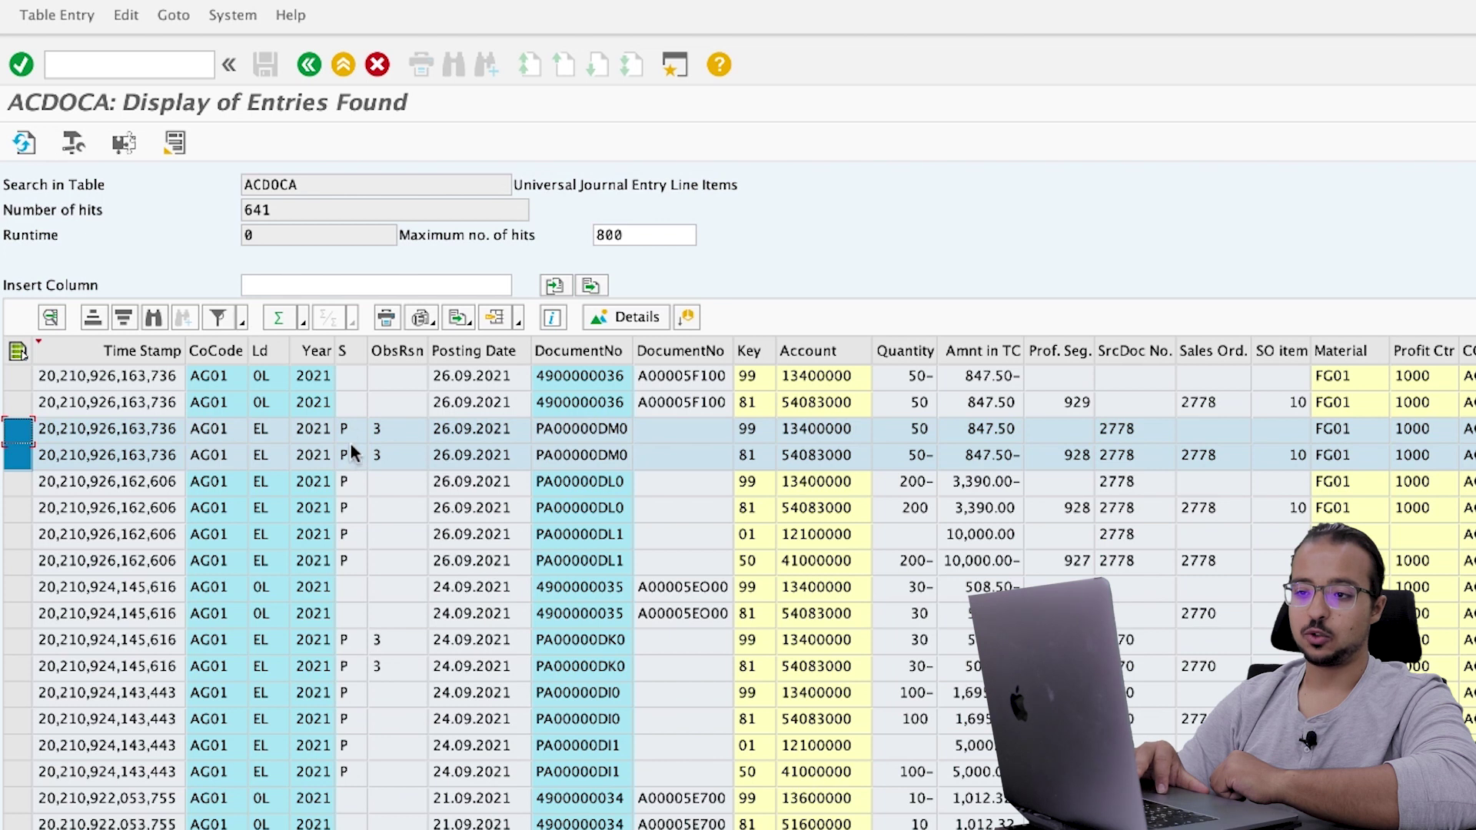
pyautogui.click(397, 432)
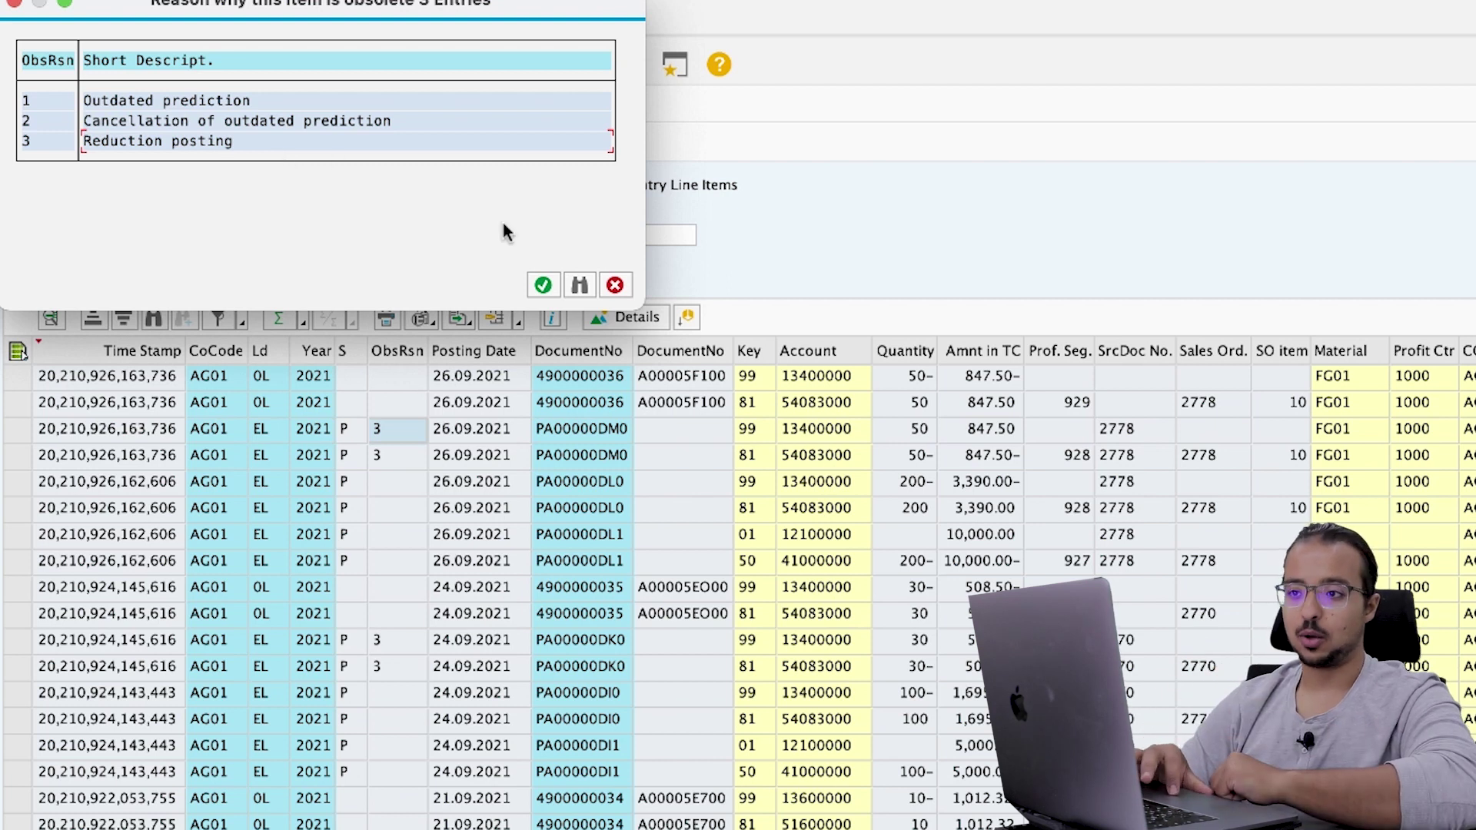
# Step: Close the obsolete-reason list and compare the predicted quantities 50 and 200-
pyautogui.click(543, 285)
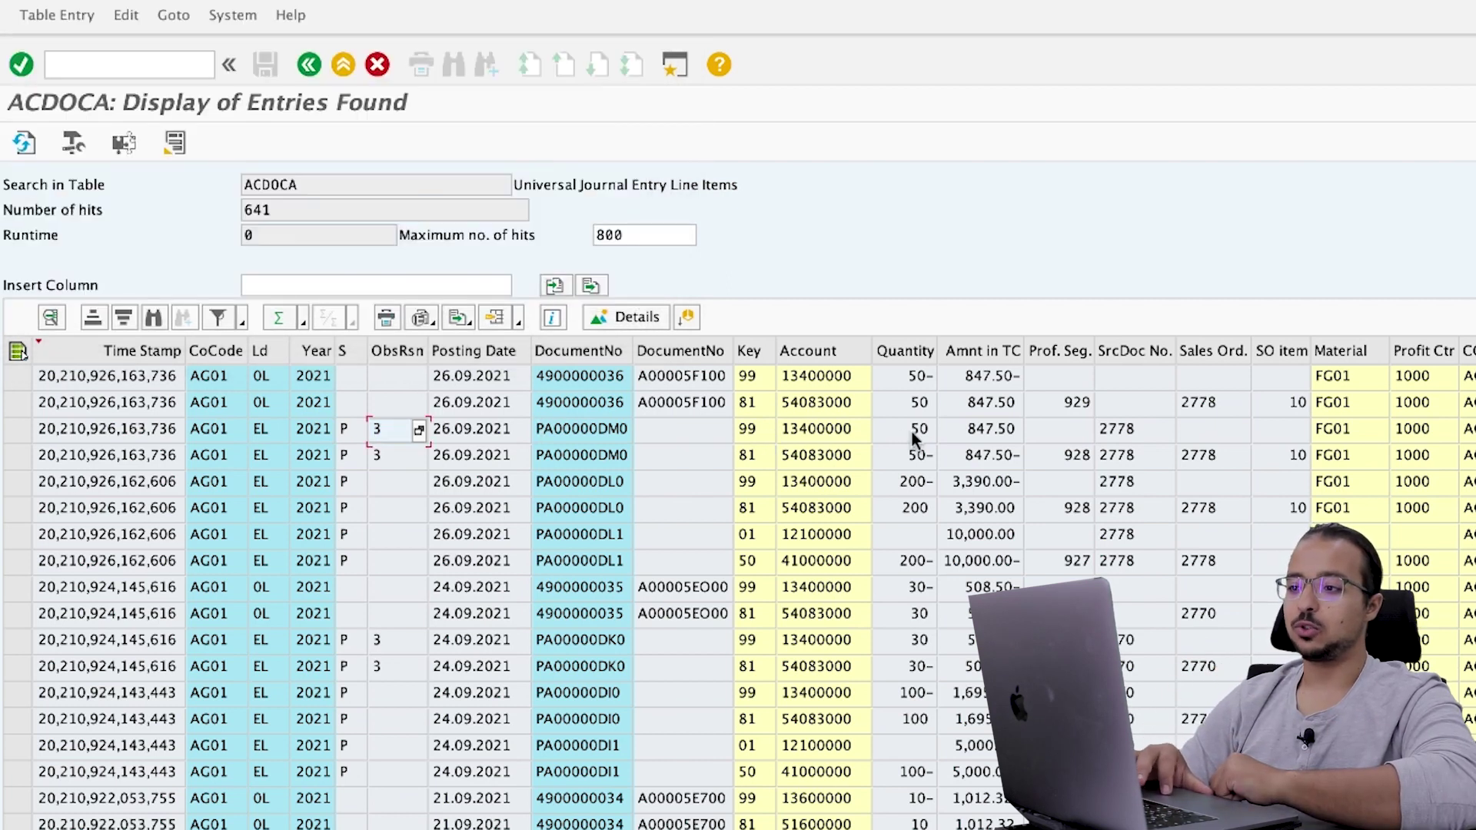
pyautogui.click(917, 439)
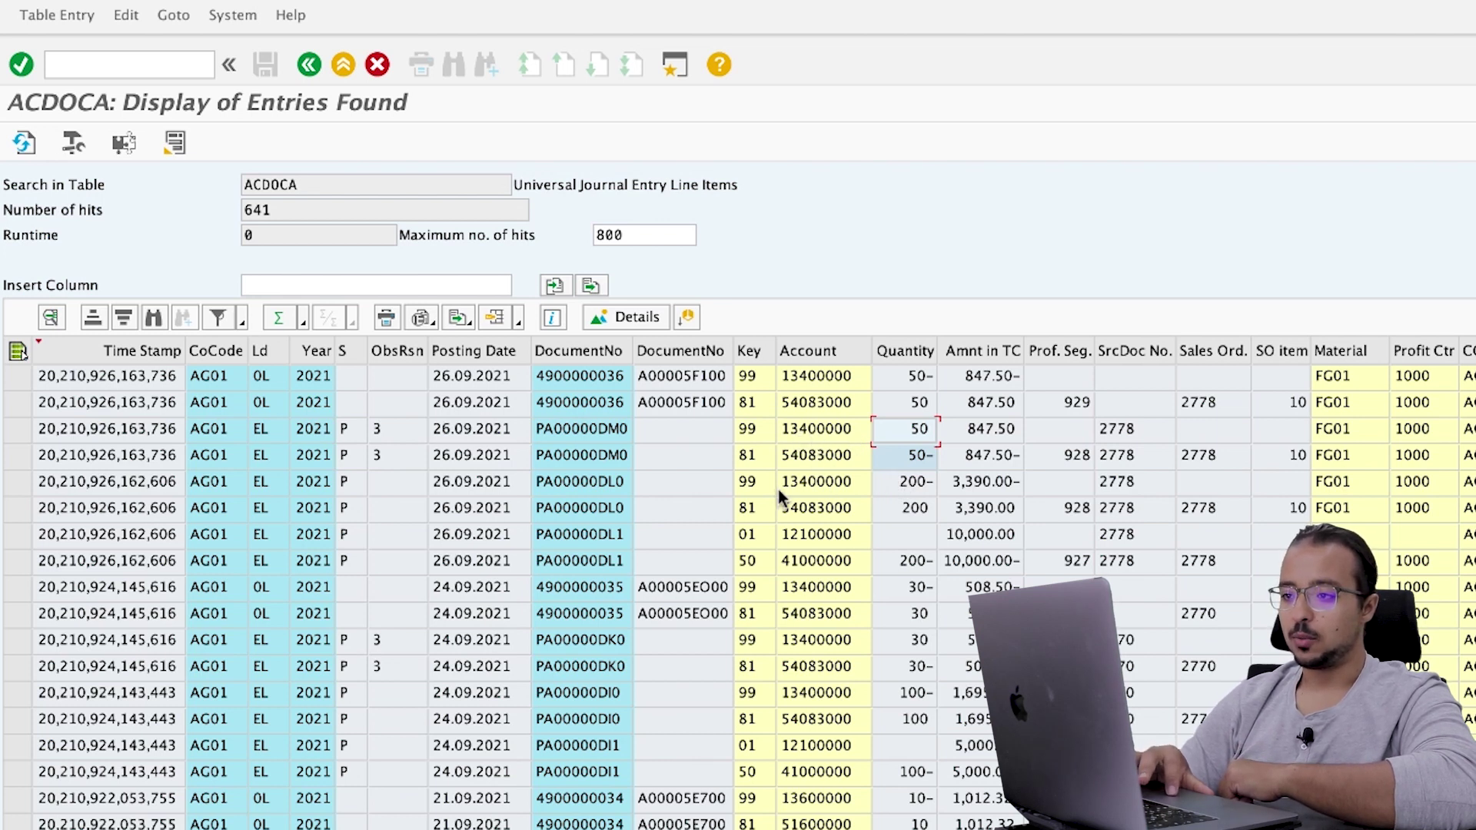
pyautogui.click(900, 482)
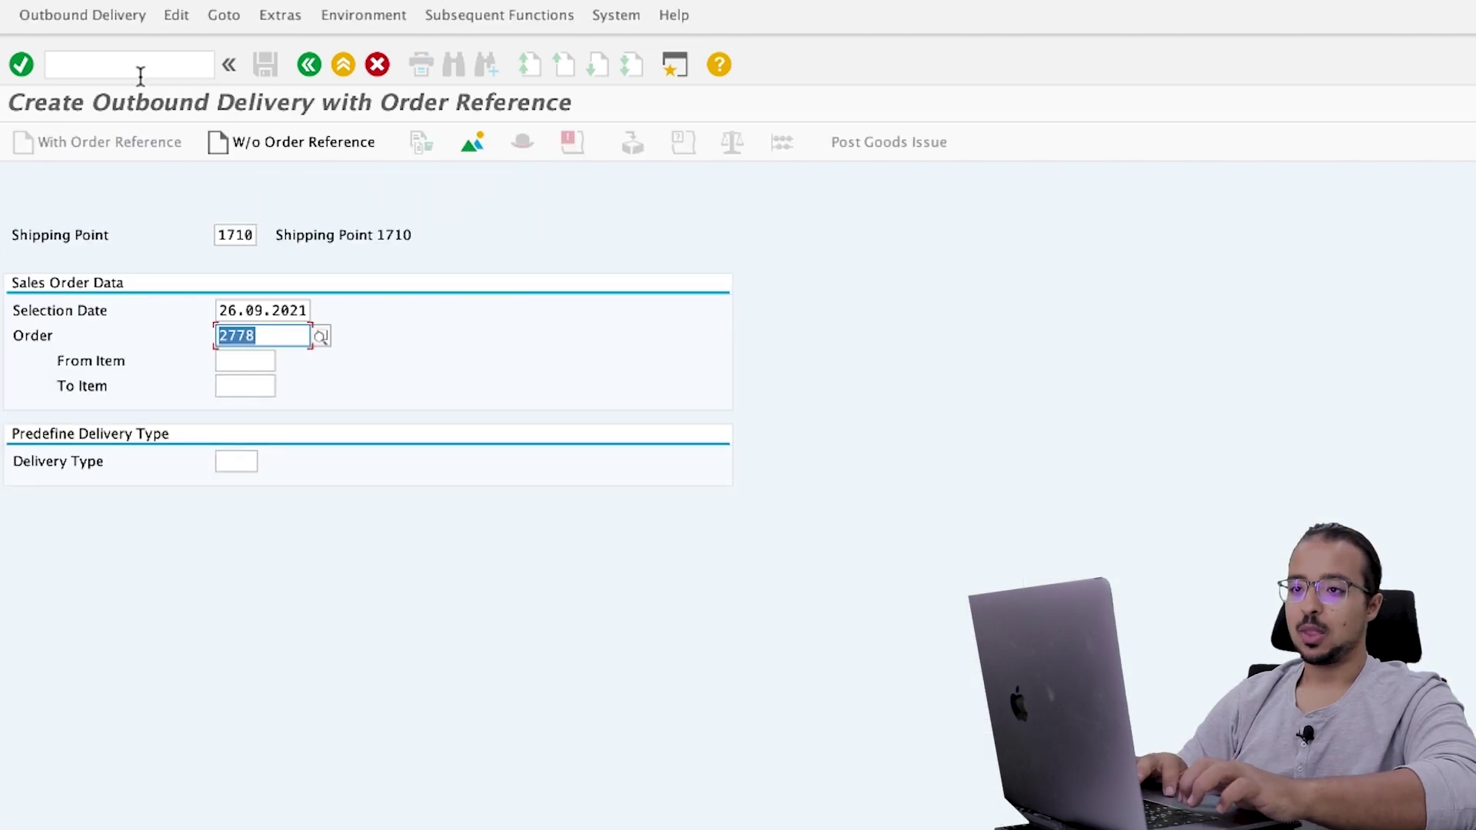
# Step: Run VF01 for the posted delivery and save the resulting billing document
pyautogui.click(135, 65)
pyautogui.write('/n')
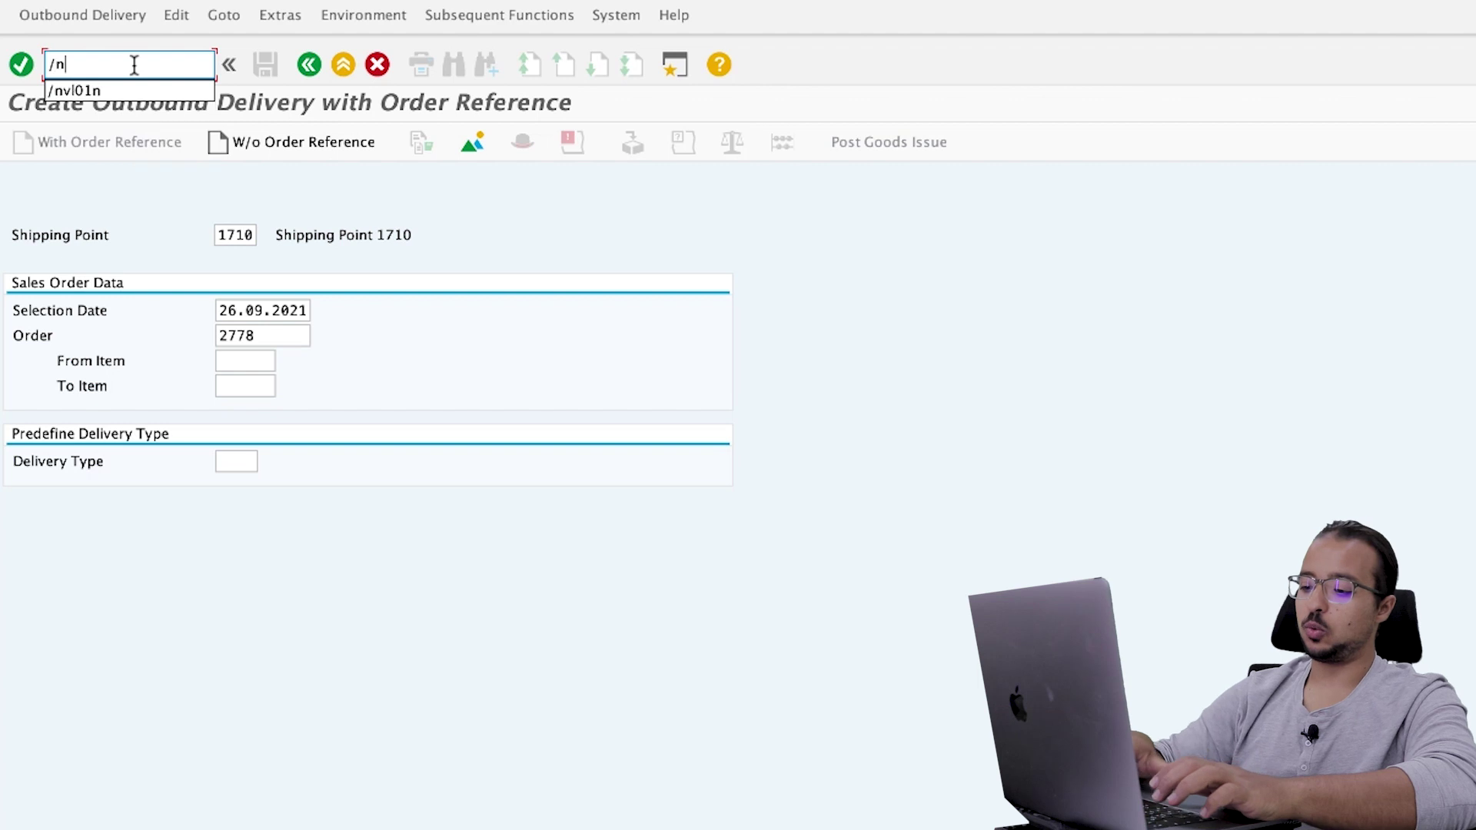
pyautogui.write('vf01')
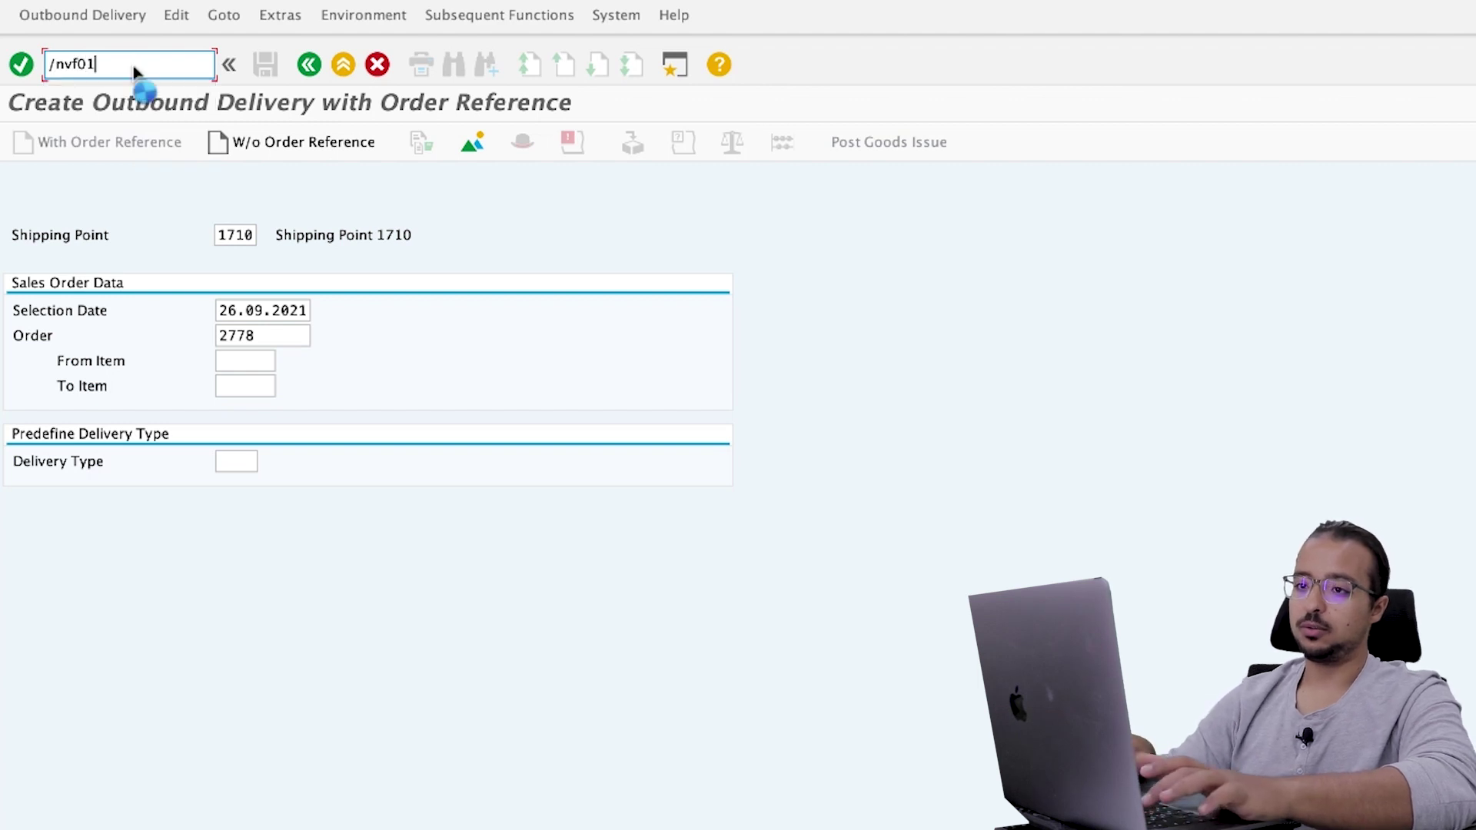
pyautogui.press('Return')
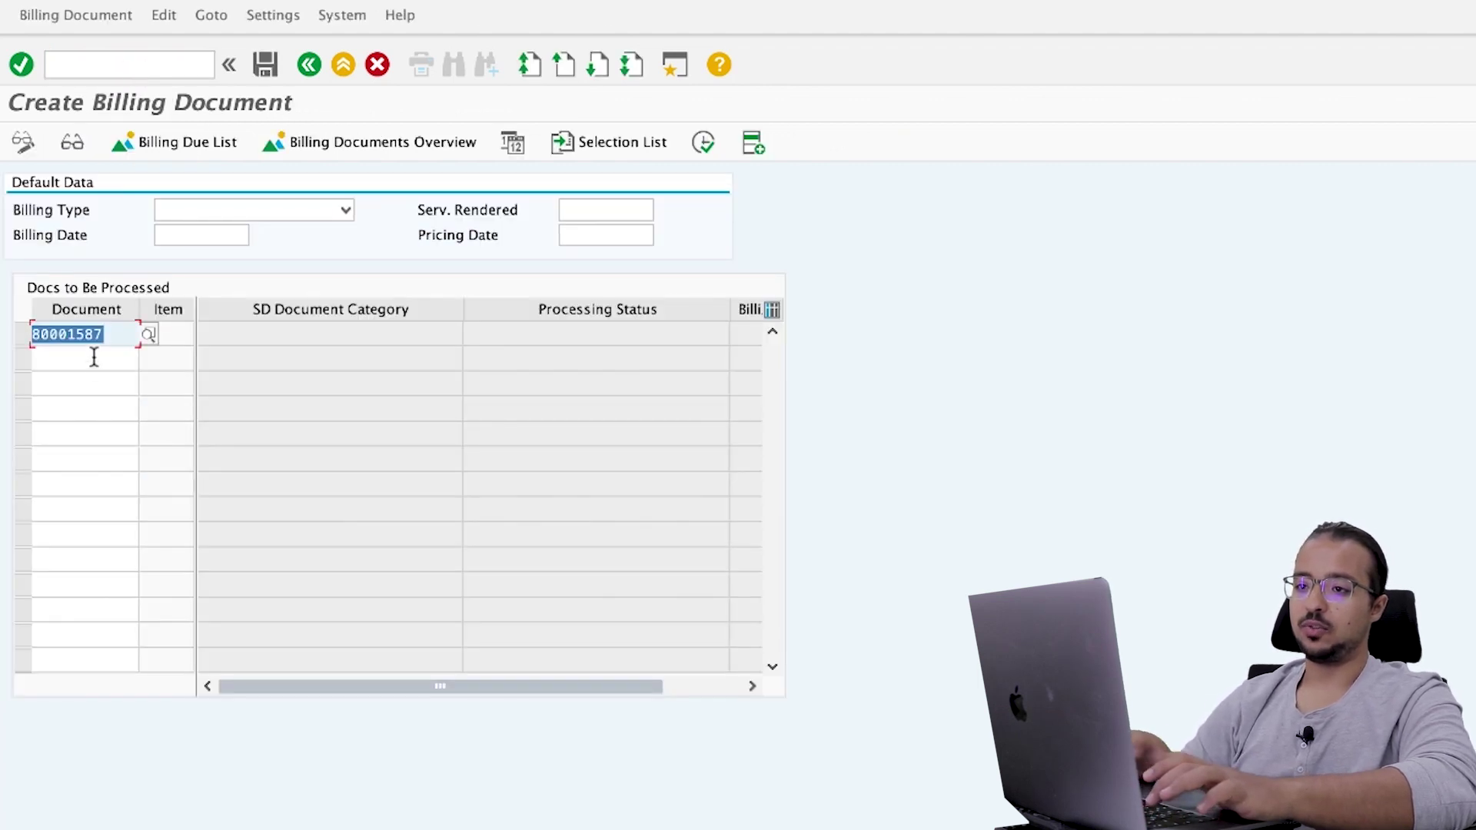
pyautogui.click(266, 67)
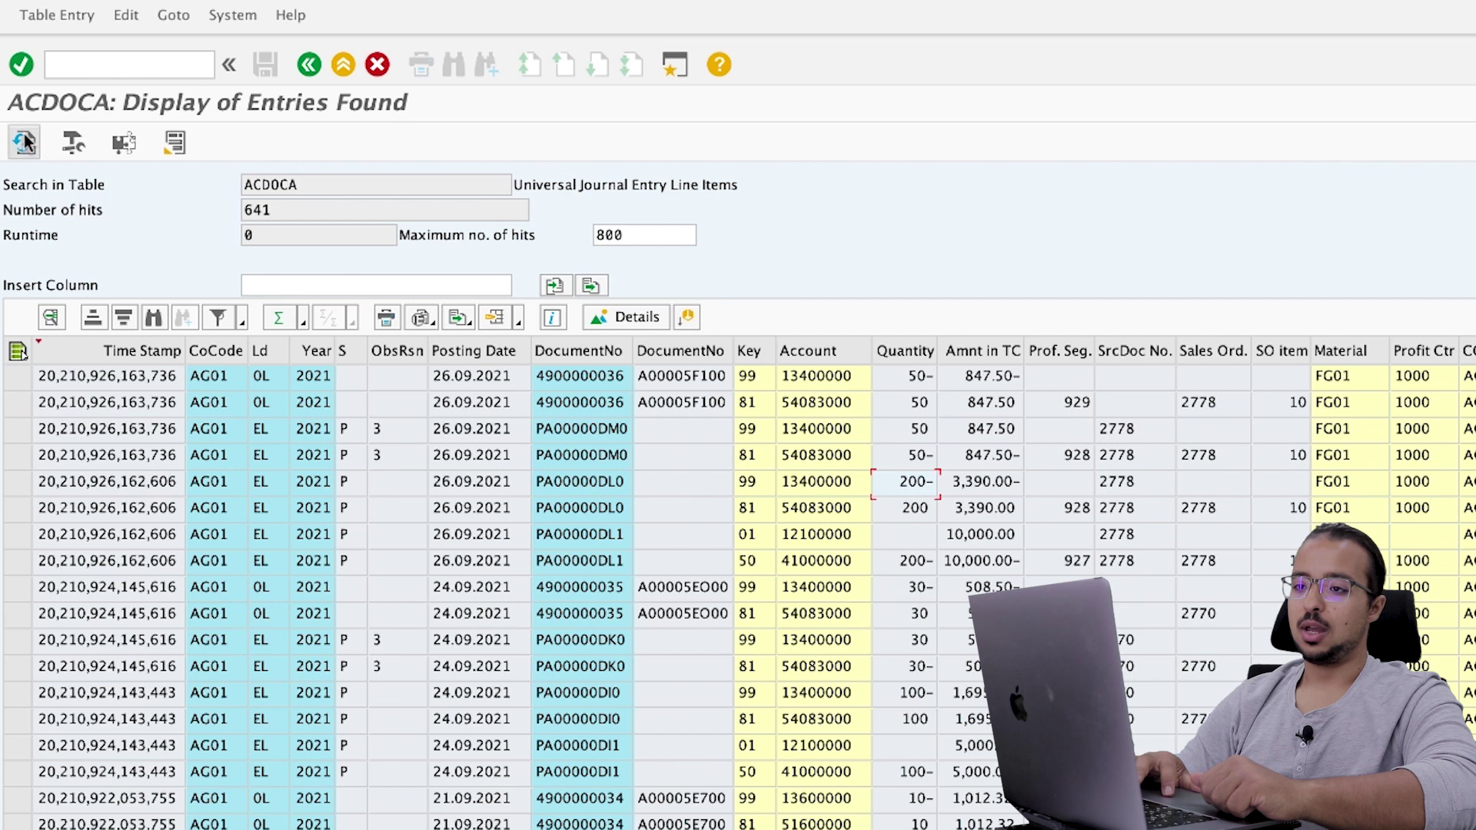
# Step: Reload the ACDOCA entries so the hit count rises from 641 to 645
pyautogui.moveTo(256, 209); pyautogui.dragTo(281, 210)
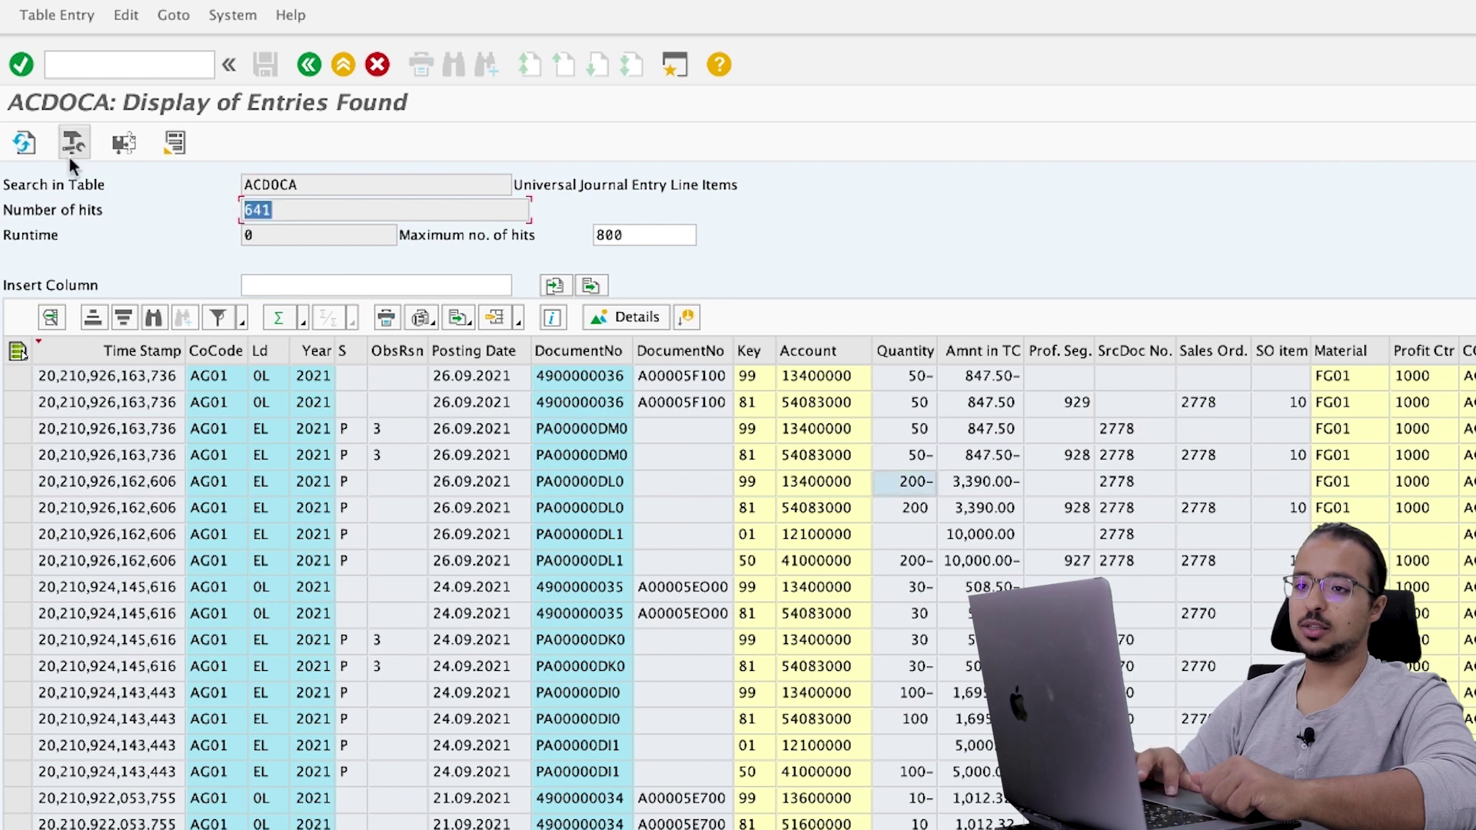
pyautogui.click(23, 146)
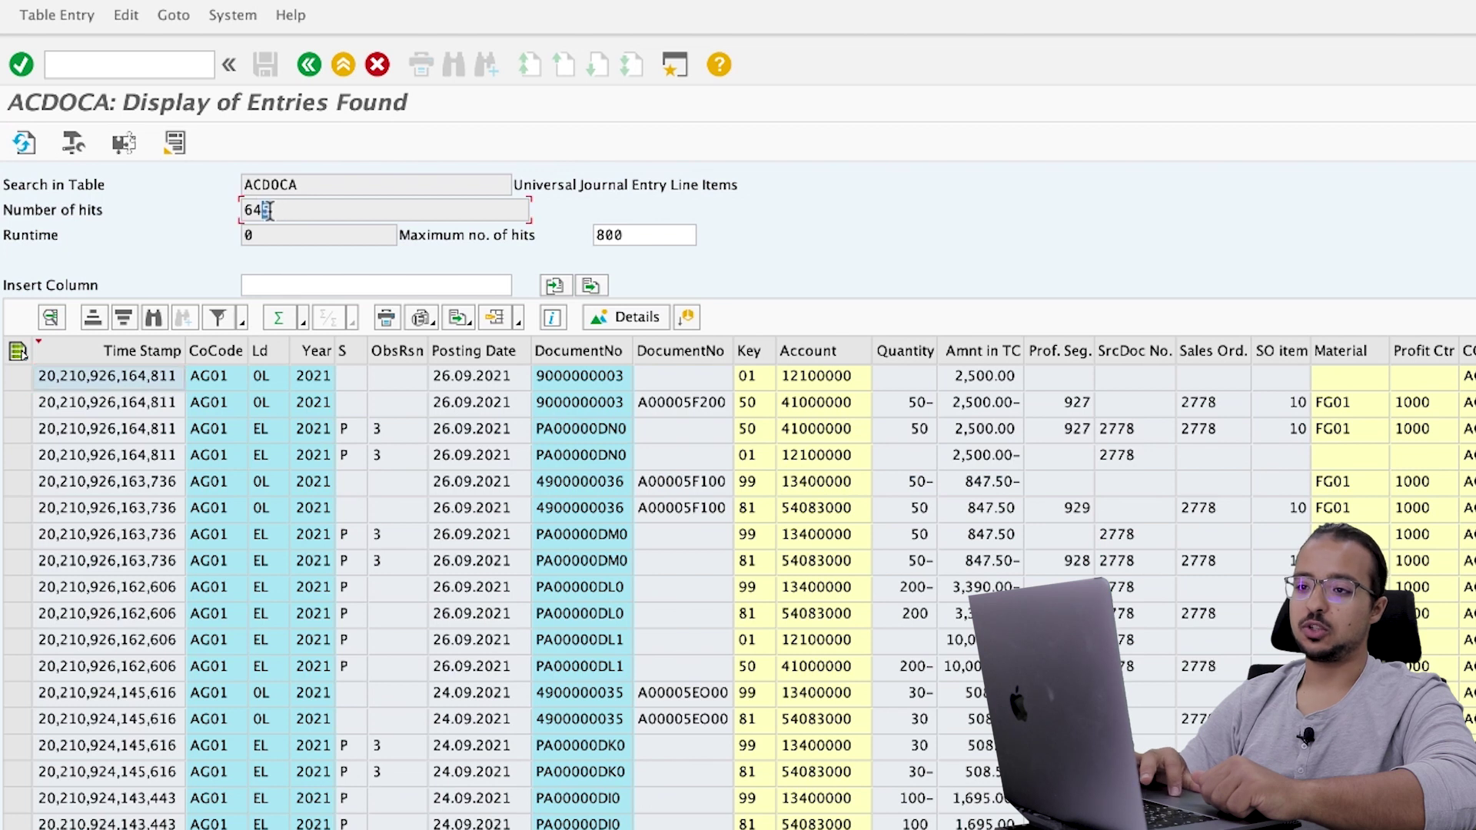
pyautogui.moveTo(267, 210); pyautogui.dragTo(217, 209)
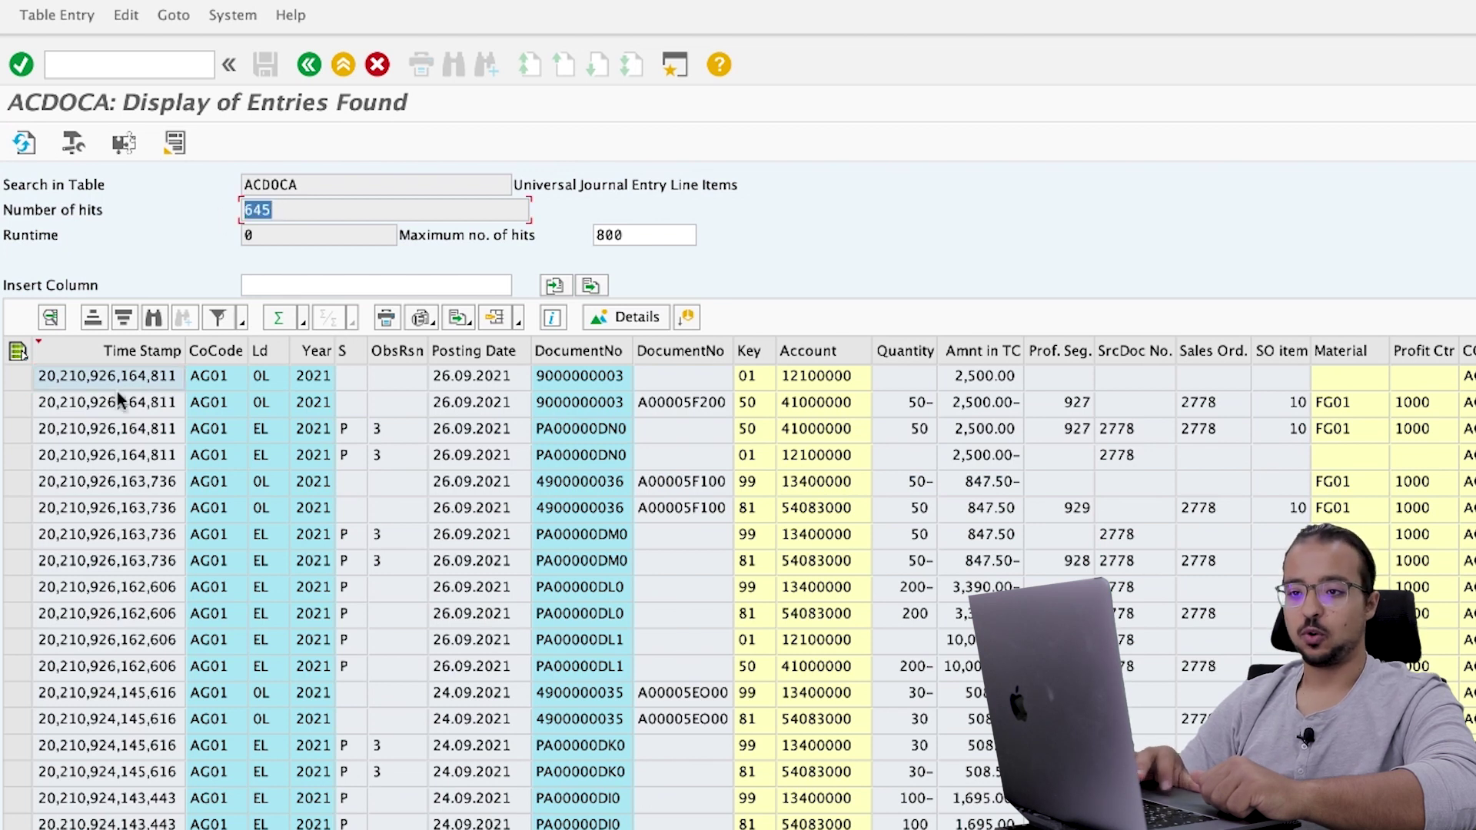
# Step: Highlight the four new billing entries, then narrow the selection to the two actual 0L rows
pyautogui.moveTo(17, 377); pyautogui.dragTo(17, 459)
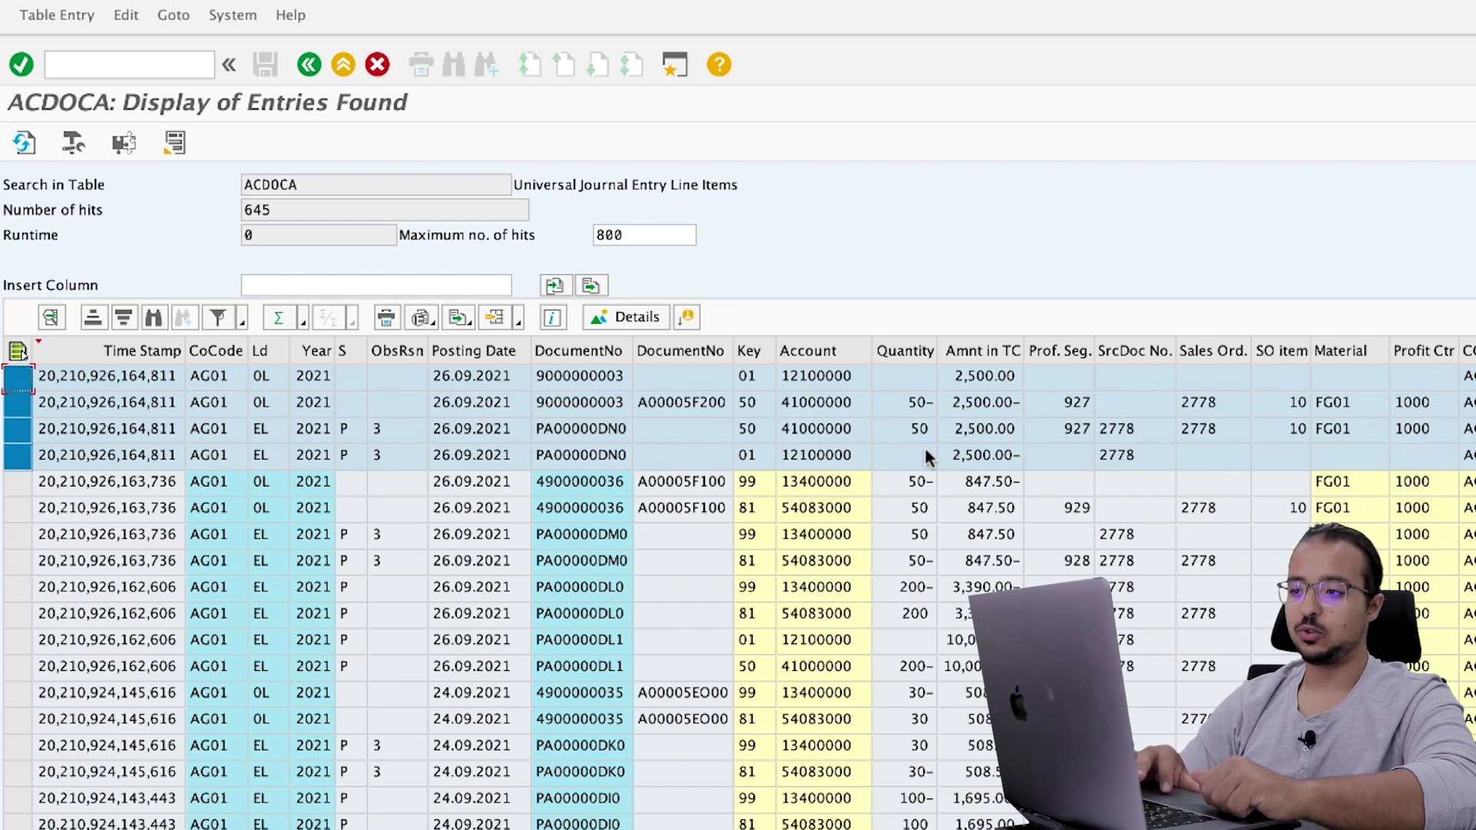
pyautogui.click(265, 377)
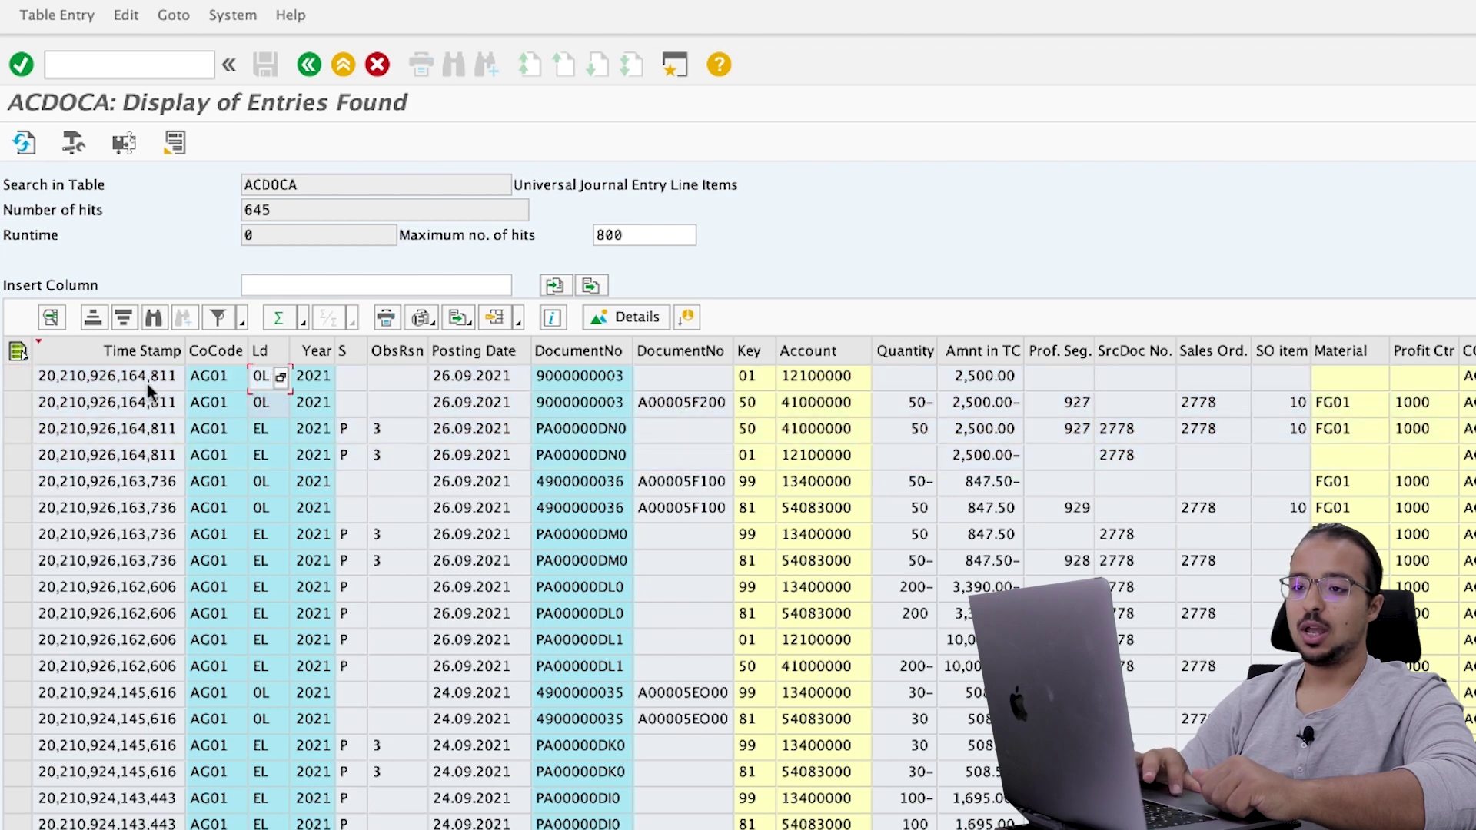
pyautogui.moveTo(17, 377); pyautogui.dragTo(21, 413)
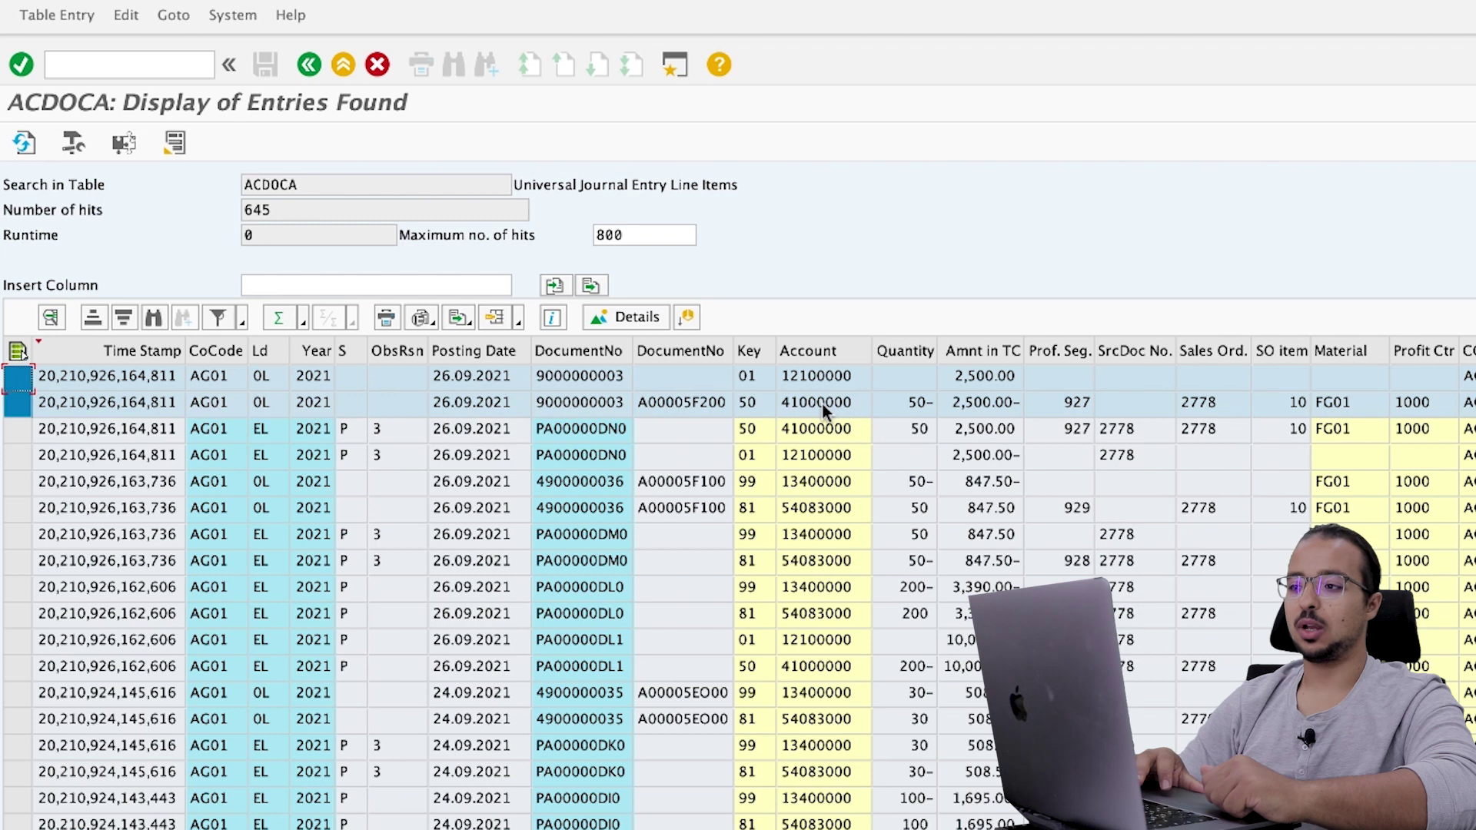
pyautogui.click(555, 388)
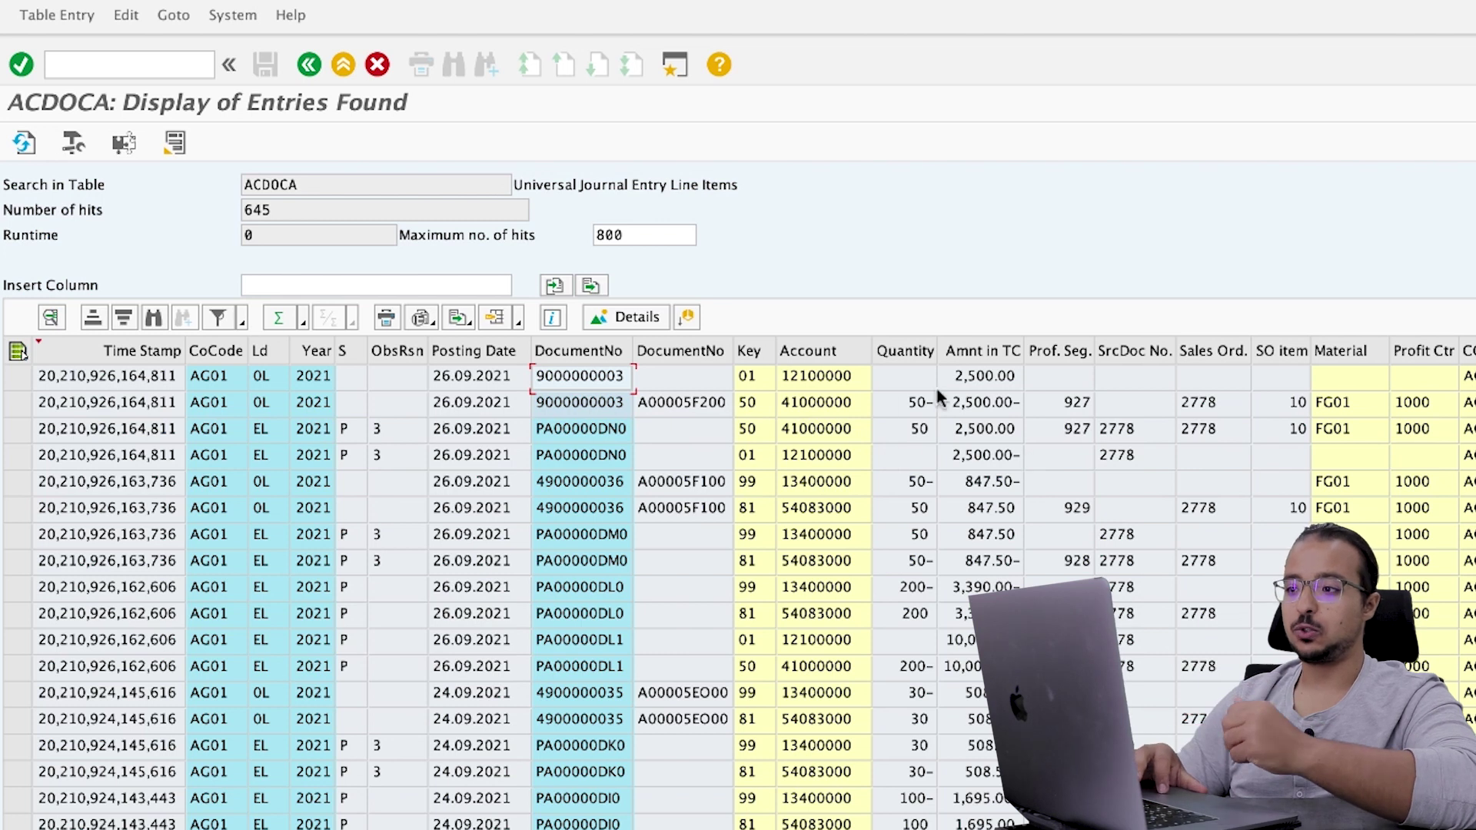
pyautogui.click(1129, 379)
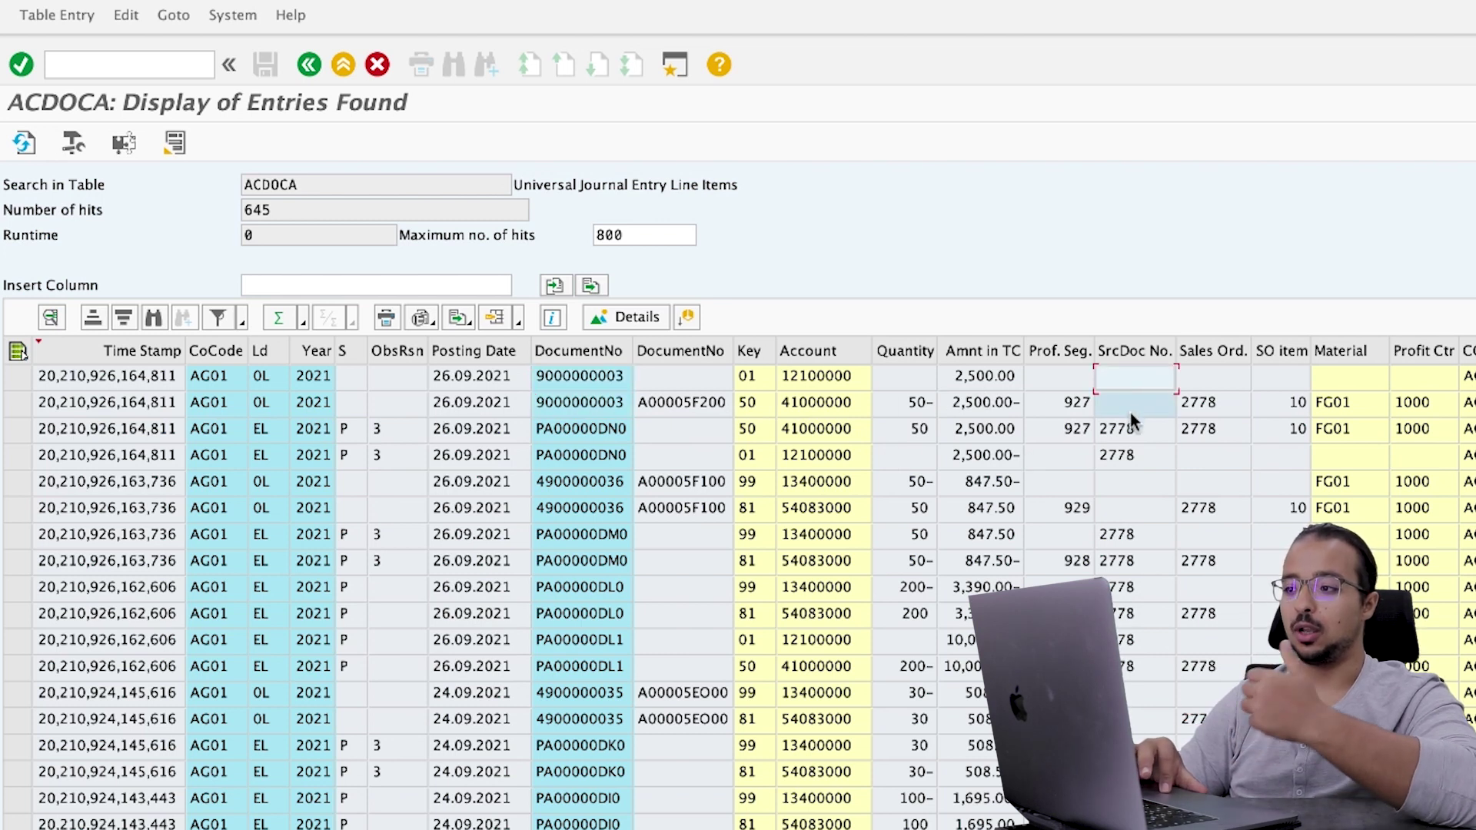
pyautogui.moveTo(1130, 445); pyautogui.dragTo(1127, 441)
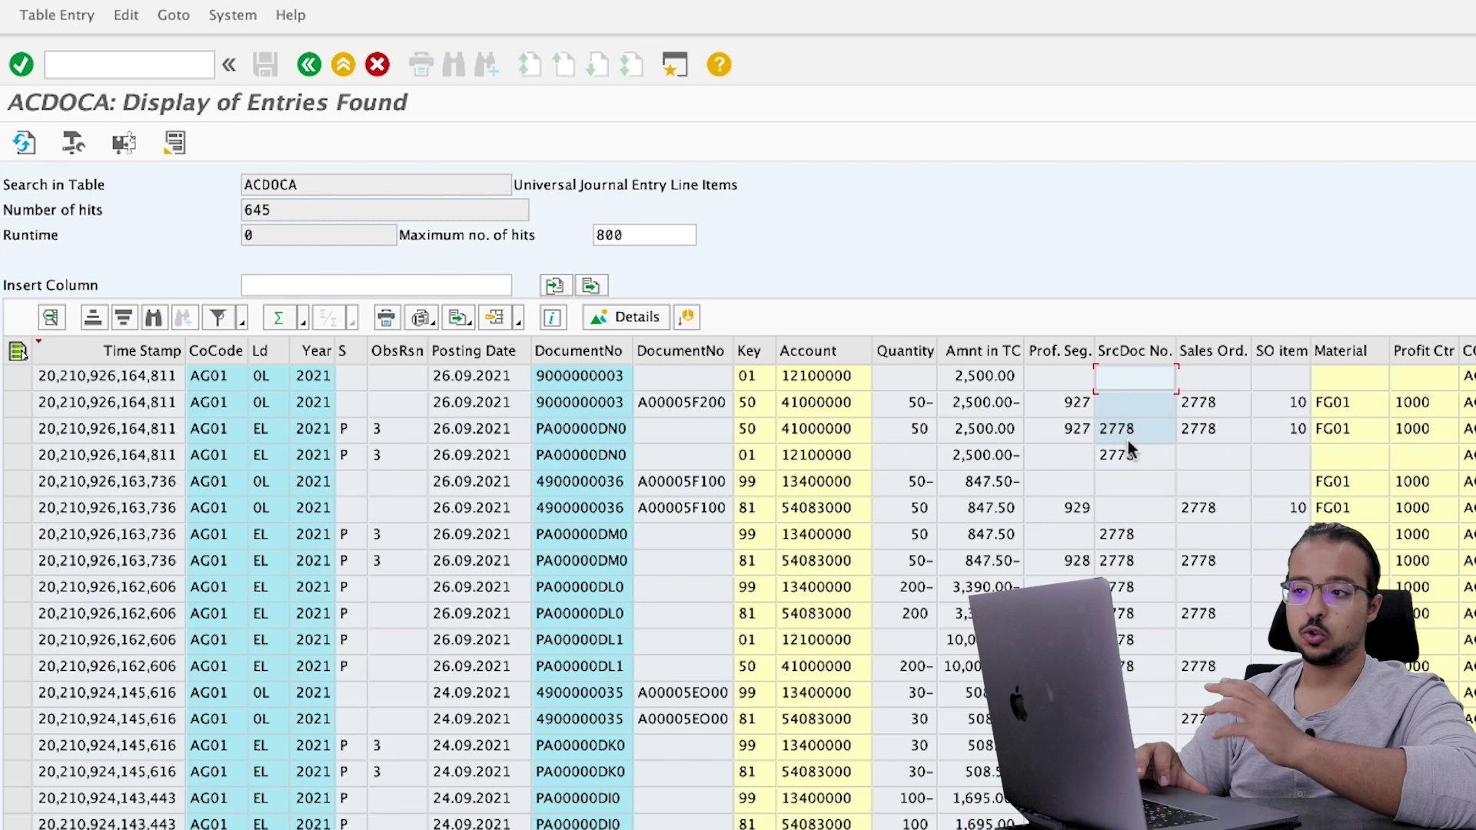